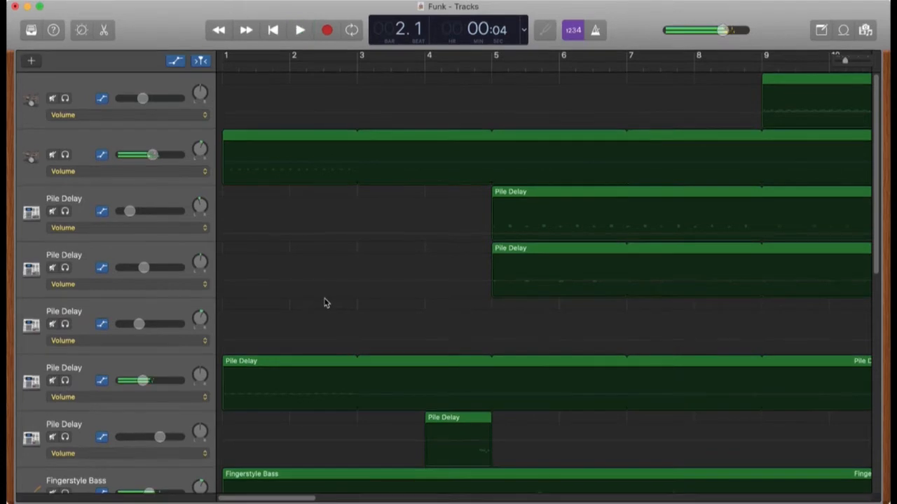
Solo the second drum track and listen to it, clear its solo, and return the playhead to the start.
{"action": "left_click", "coordinate": [65, 154]}
{"action": "key", "text": "space"}
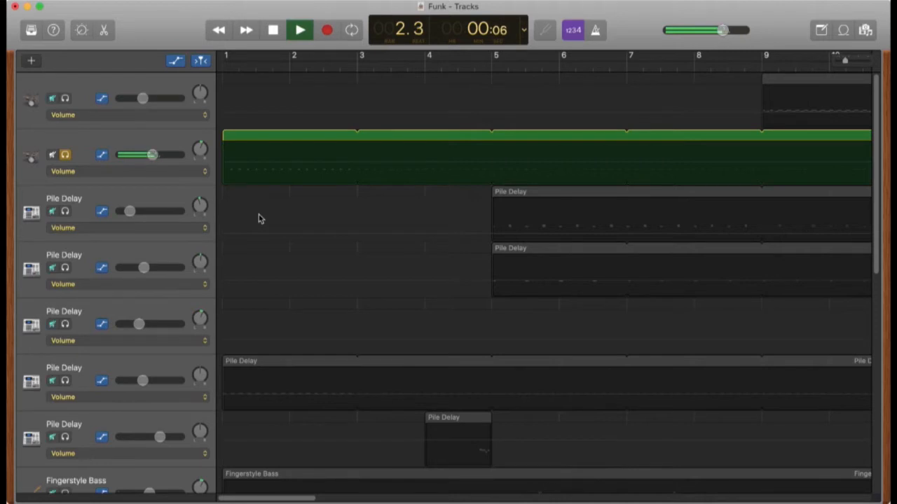
{"action": "key", "text": "space"}
{"action": "scroll", "coordinate": [284, 223], "scroll_direction": "down", "scroll_amount": 3}
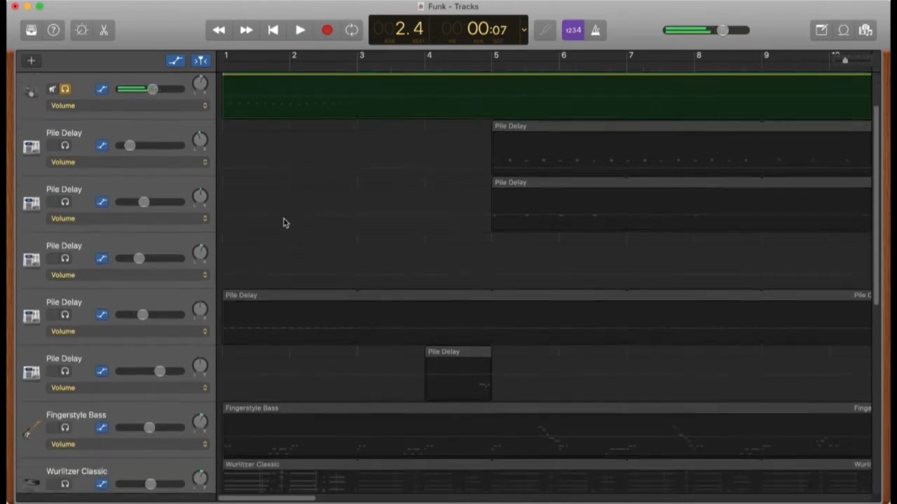
{"action": "scroll", "coordinate": [266, 202], "scroll_direction": "up", "scroll_amount": 2}
{"action": "left_click", "coordinate": [64, 124]}
{"action": "scroll", "coordinate": [223, 180], "scroll_direction": "down", "scroll_amount": 3}
{"action": "key", "text": "Return"}
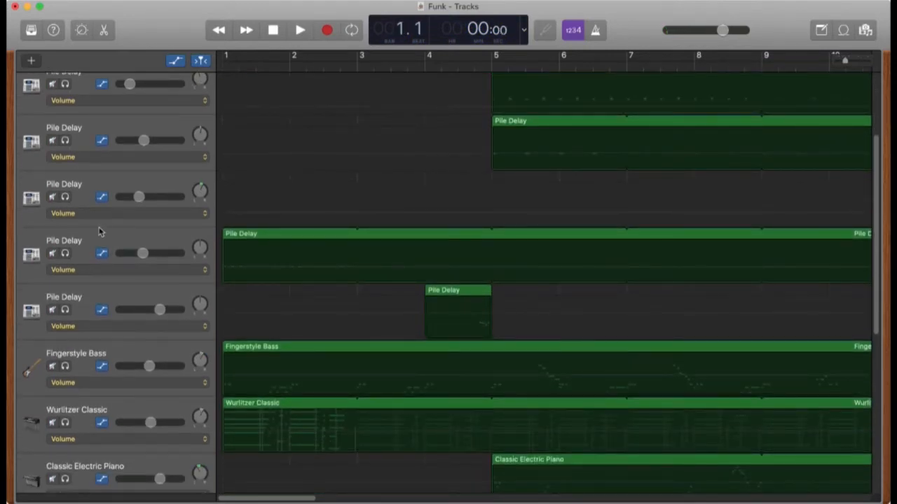
Solo the Pile Delay track whose region starts at bar 1, listen to its opening, and clear the solo.
{"action": "left_click", "coordinate": [64, 253]}
{"action": "key", "text": "space"}
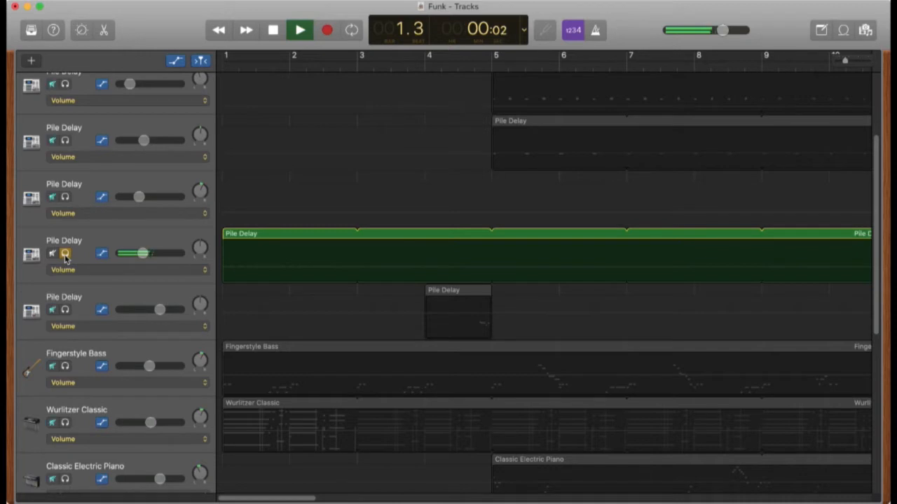
{"action": "key", "text": "space"}
{"action": "left_click", "coordinate": [64, 254]}
Solo the Fingerstyle Bass track and play it from the start.
{"action": "scroll", "coordinate": [66, 258], "scroll_direction": "down", "scroll_amount": 5}
{"action": "left_click", "coordinate": [65, 258]}
{"action": "key", "text": "space"}
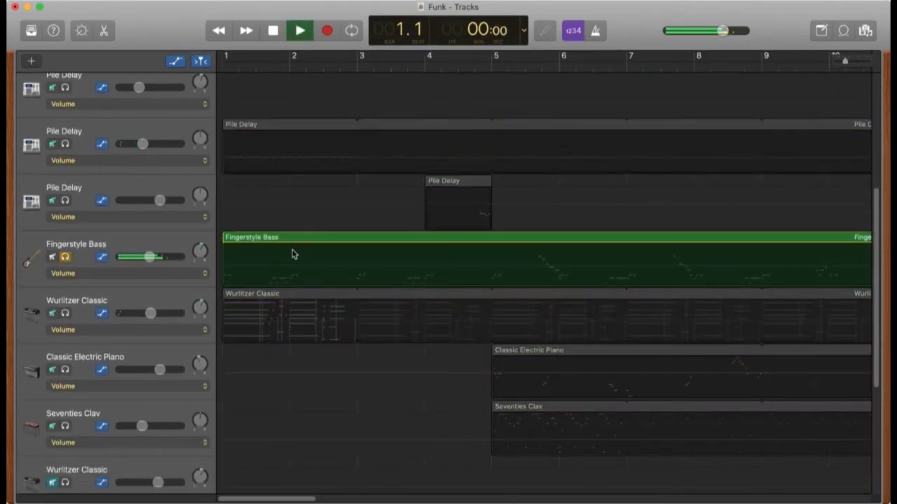
{"action": "left_click", "coordinate": [293, 253]}
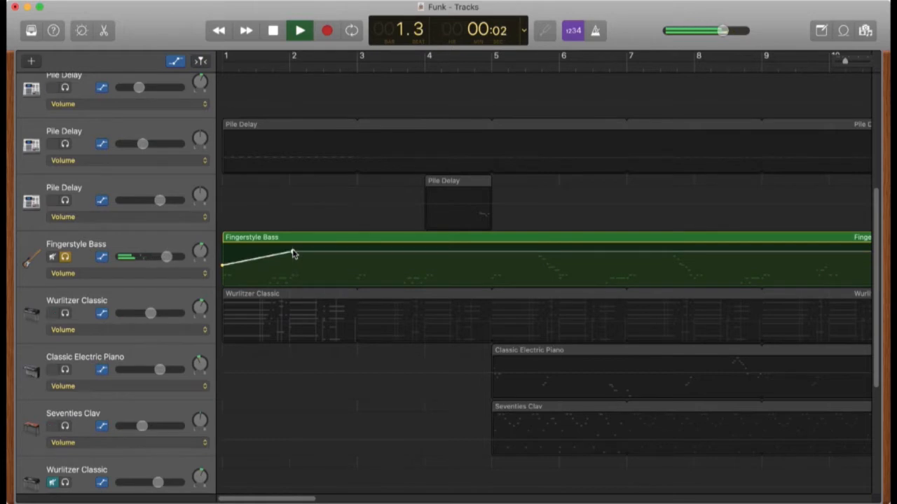
{"action": "key", "text": "space"}
{"action": "key", "text": "super+z"}
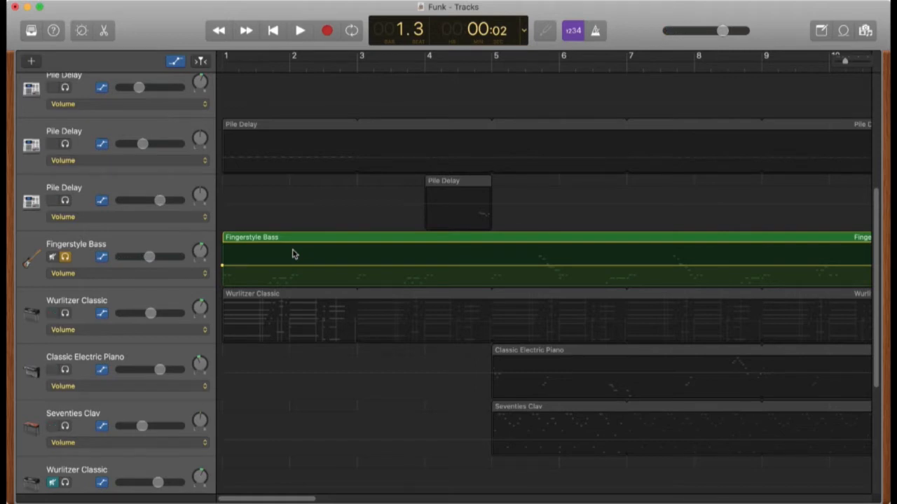
Hide track automation and open the Fingerstyle Bass region as musical notation in the Score editor.
{"action": "key", "text": "a"}
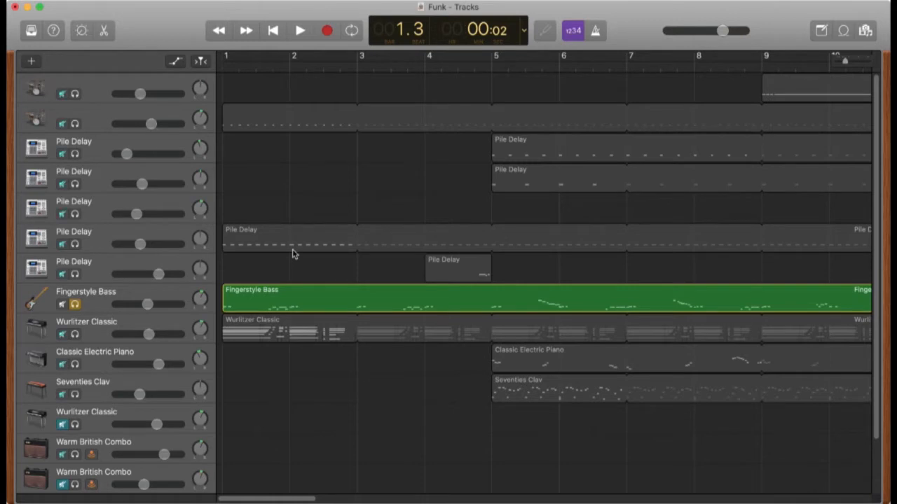
{"action": "double_click", "coordinate": [292, 306]}
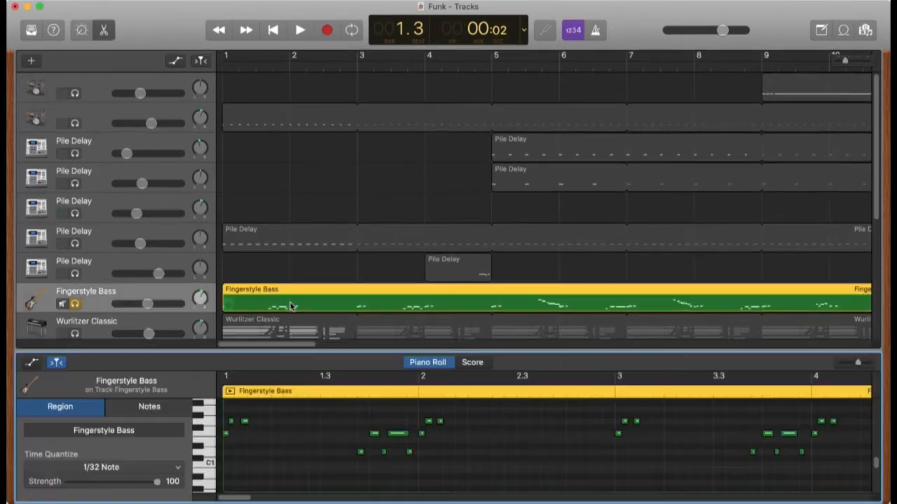
{"action": "left_click", "coordinate": [473, 363]}
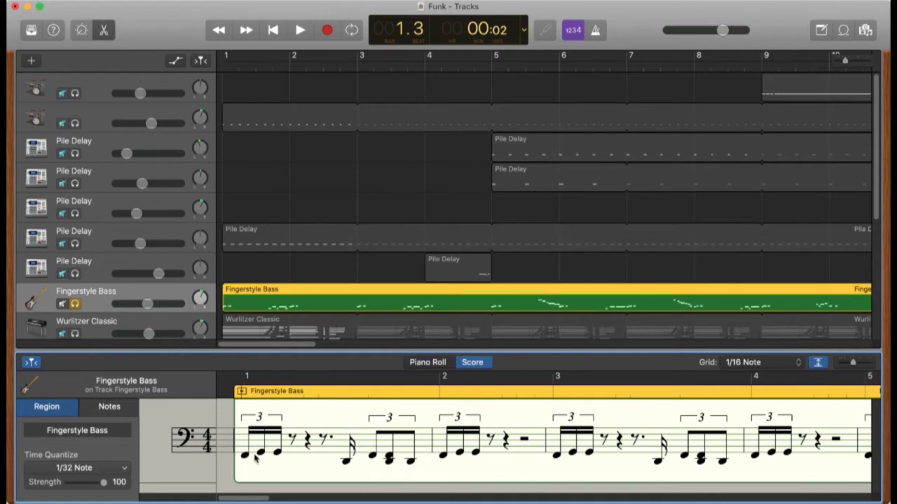
Replay the opening of the soloed Fingerstyle Bass from the start and clear its solo.
{"action": "key", "text": "Return"}
{"action": "key", "text": "space"}
{"action": "key", "text": "space"}
{"action": "scroll", "coordinate": [63, 277], "scroll_direction": "down", "scroll_amount": 3}
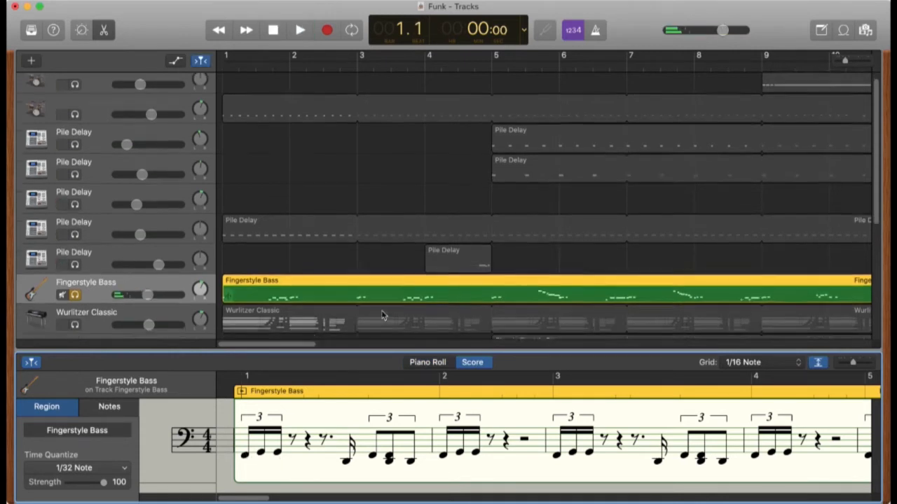
{"action": "left_click", "coordinate": [76, 267]}
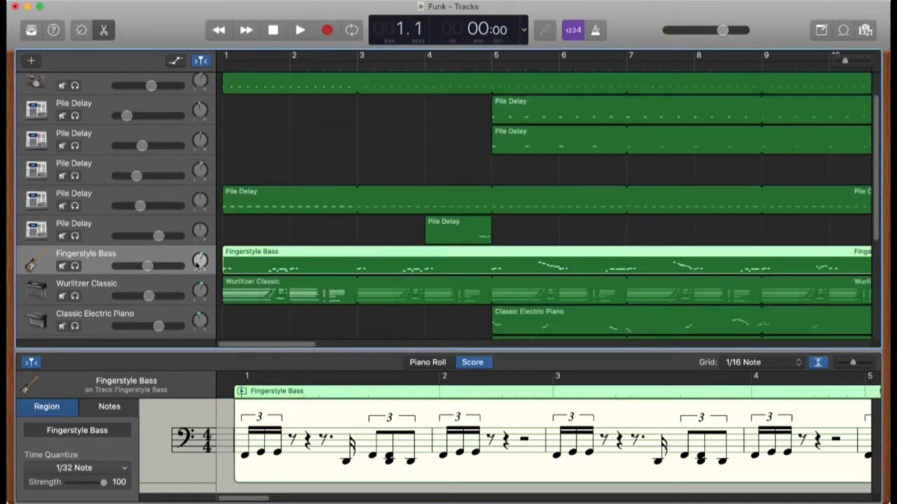
Solo the Wurlitzer Classic track directly below the bass and listen to its first chords.
{"action": "scroll", "coordinate": [108, 265], "scroll_direction": "down", "scroll_amount": 2}
{"action": "left_click", "coordinate": [74, 275]}
{"action": "key", "text": "space"}
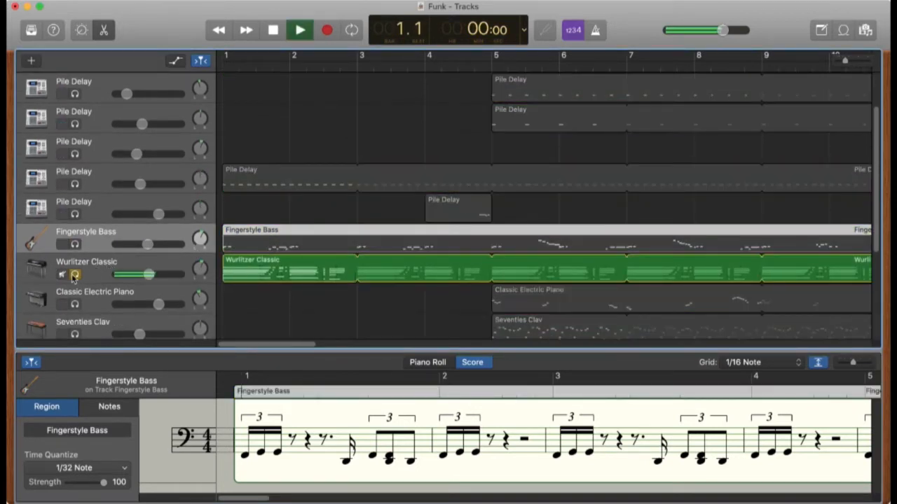
{"action": "scroll", "coordinate": [75, 275], "scroll_direction": "down", "scroll_amount": 2}
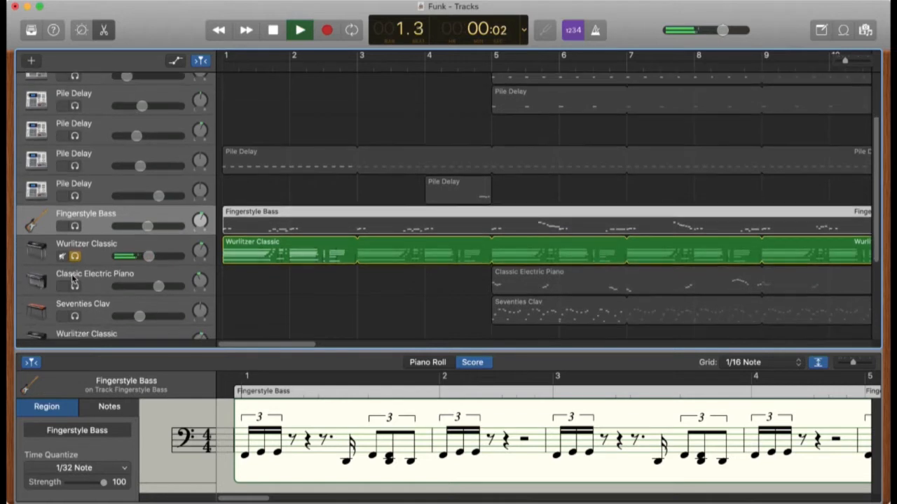
{"action": "key", "text": "space"}
Show the Wurlitzer Classic region's notation and replay its opening chord from the start.
{"action": "left_click", "coordinate": [250, 247]}
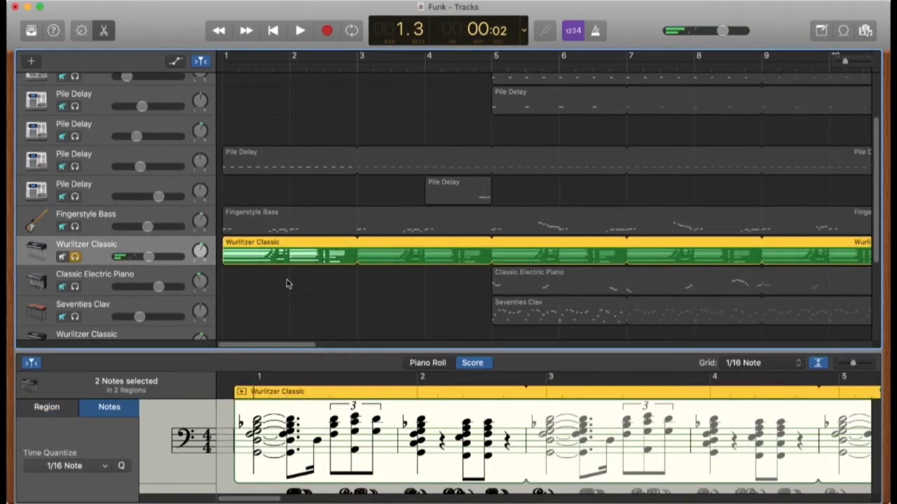
{"action": "scroll", "coordinate": [287, 280], "scroll_direction": "down", "scroll_amount": 1}
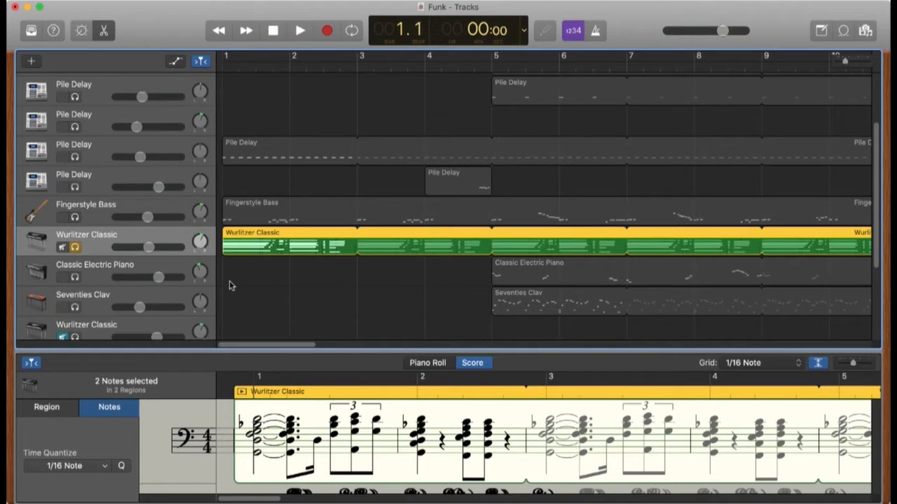
{"action": "key", "text": "space"}
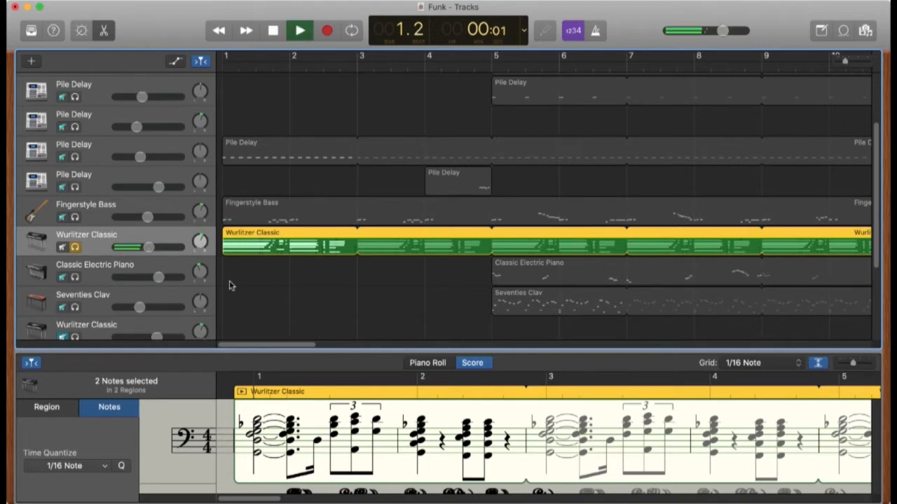
{"action": "key", "text": "space"}
{"action": "key", "text": "Return"}
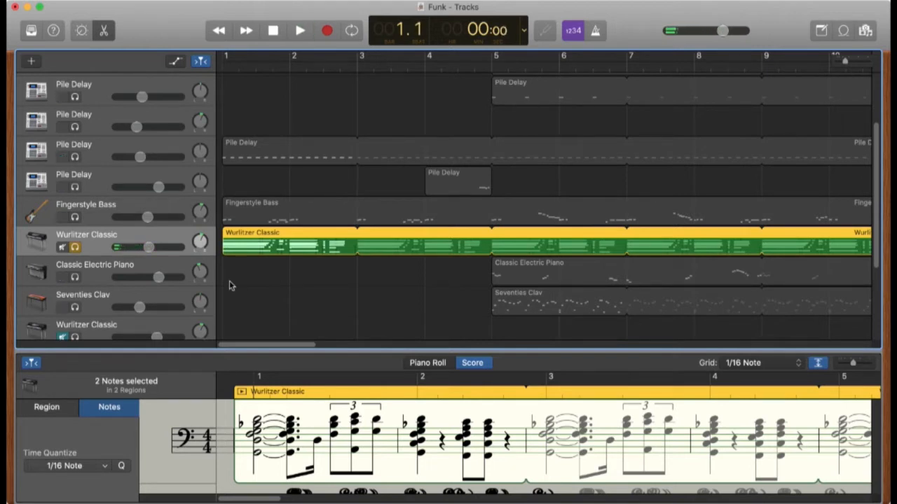
Compare the Fingerstyle Bass notation with the Wurlitzer Classic notation by showing each part's score.
{"action": "left_click", "coordinate": [224, 212]}
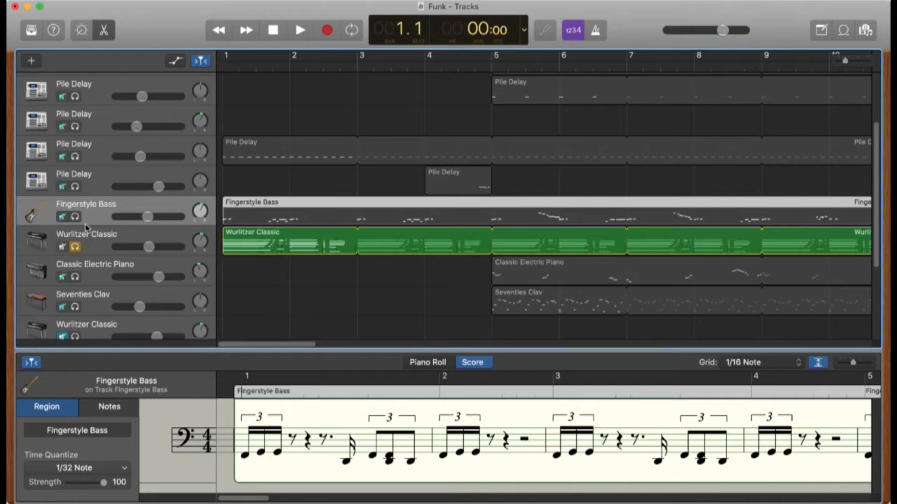
{"action": "left_click", "coordinate": [98, 264]}
{"action": "left_click", "coordinate": [94, 237]}
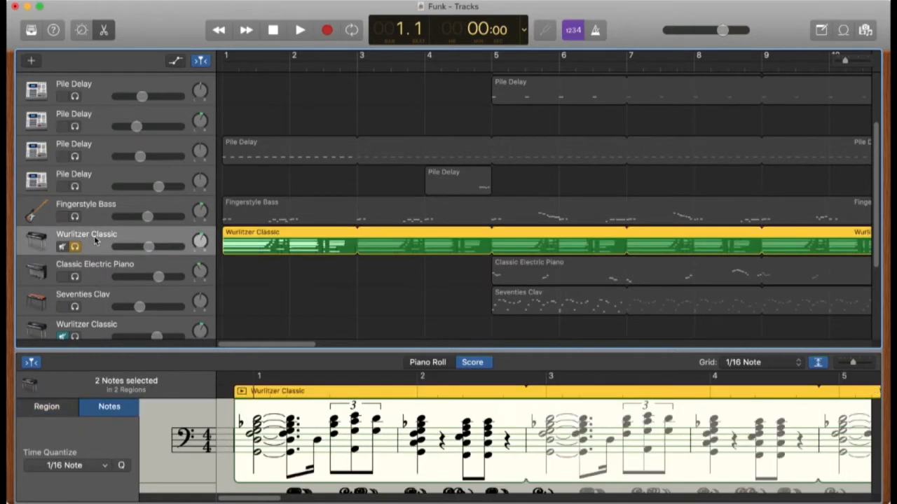
Play the soloed Wurlitzer Classic part through to bar 5, pausing at bar 2, and clear its solo.
{"action": "key", "text": "space"}
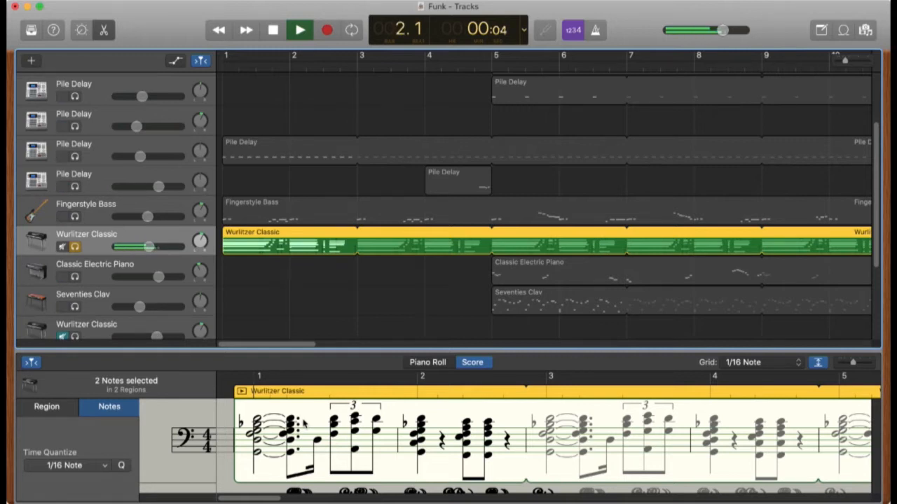
{"action": "key", "text": "space"}
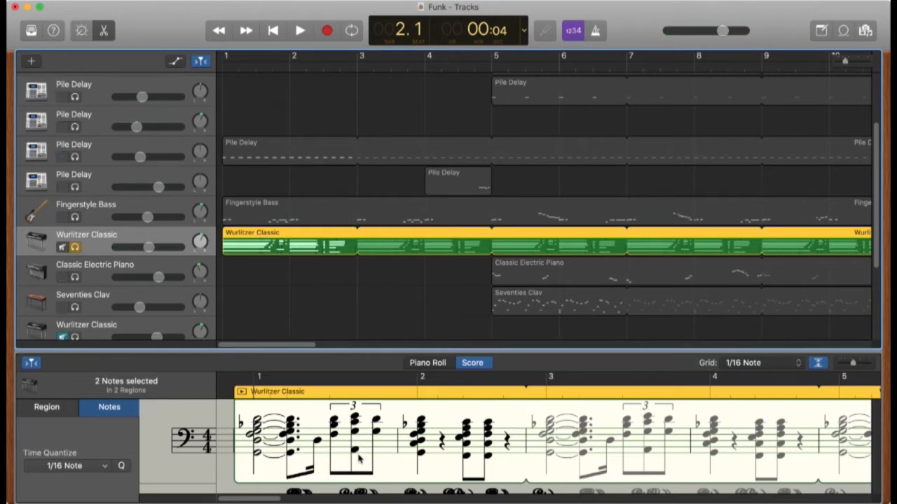
{"action": "key", "text": "space"}
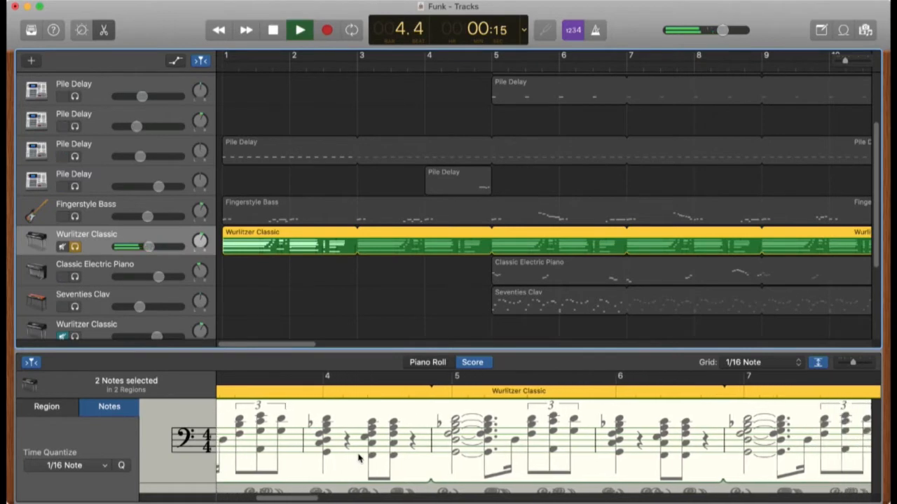
{"action": "key", "text": "space"}
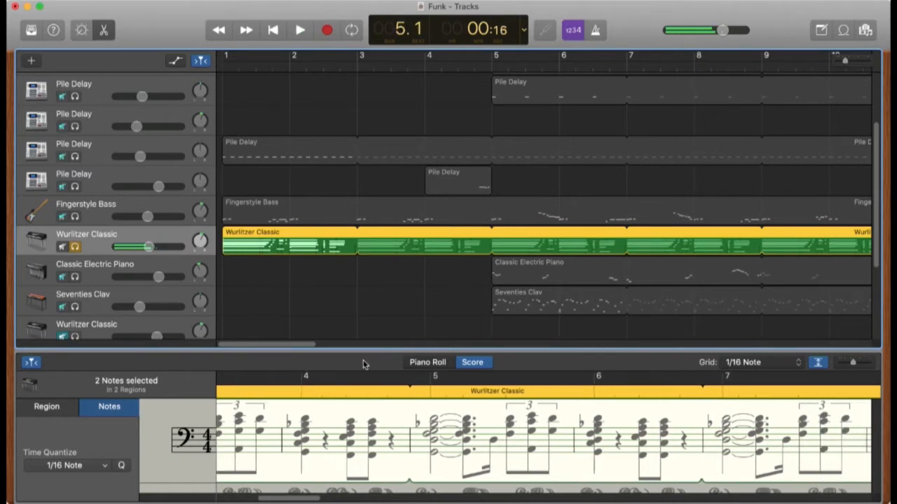
{"action": "left_click", "coordinate": [75, 247]}
Solo the Classic Electric Piano track and play it from where its part enters at bar 5.
{"action": "scroll", "coordinate": [380, 254], "scroll_direction": "down", "scroll_amount": 5}
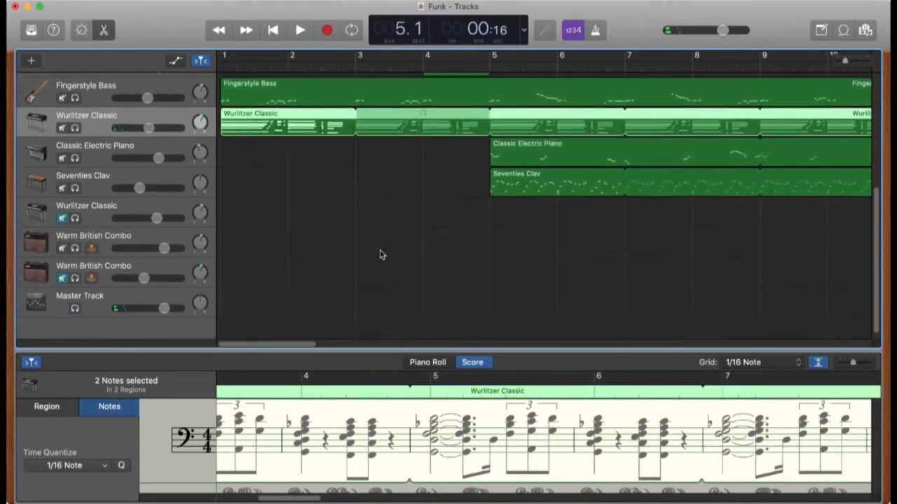
{"action": "scroll", "coordinate": [460, 211], "scroll_direction": "right", "scroll_amount": 5}
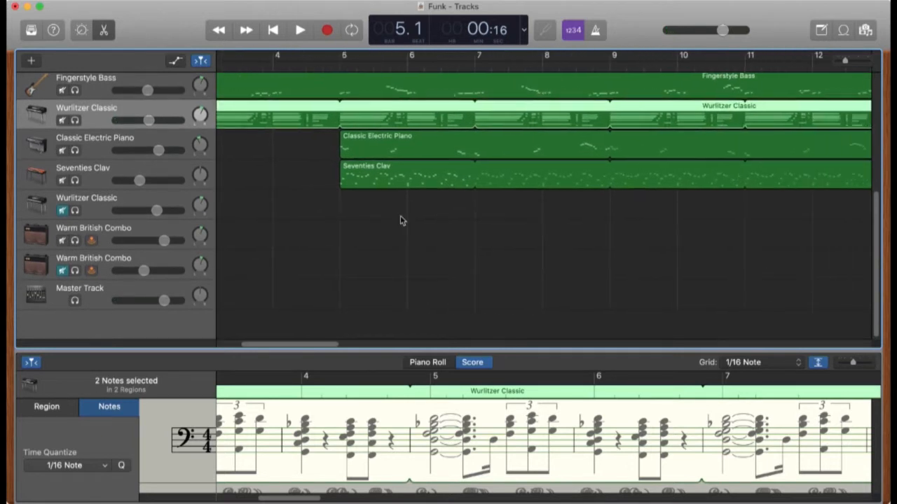
{"action": "scroll", "coordinate": [401, 220], "scroll_direction": "up", "scroll_amount": 1}
{"action": "left_click", "coordinate": [75, 176]}
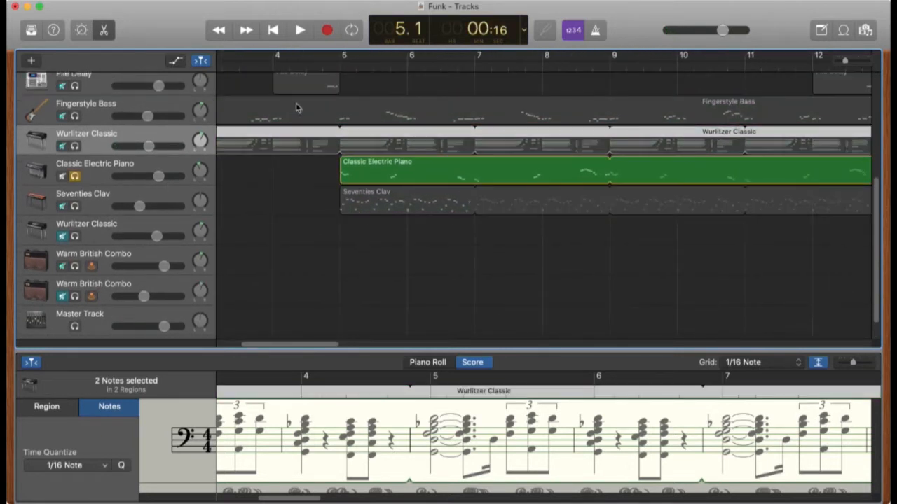
{"action": "left_click", "coordinate": [333, 65]}
{"action": "key", "text": "space"}
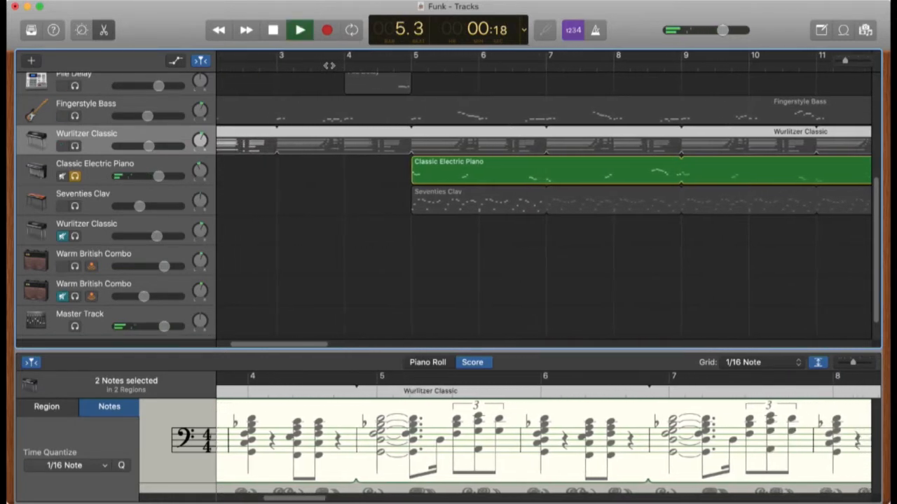
Follow the Classic Electric Piano notation during playback up to bar 11, clear its solo, and return to bar 5.
{"action": "left_click", "coordinate": [487, 170]}
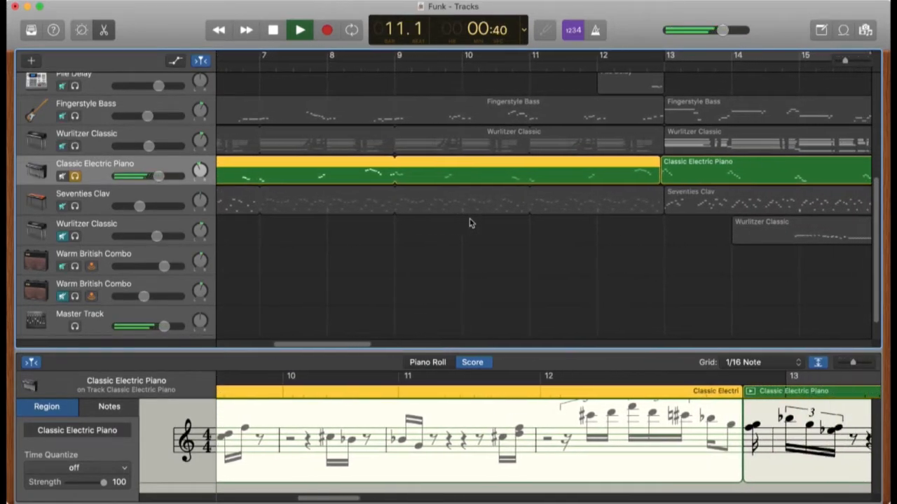
{"action": "key", "text": "space"}
{"action": "scroll", "coordinate": [469, 223], "scroll_direction": "left", "scroll_amount": 5}
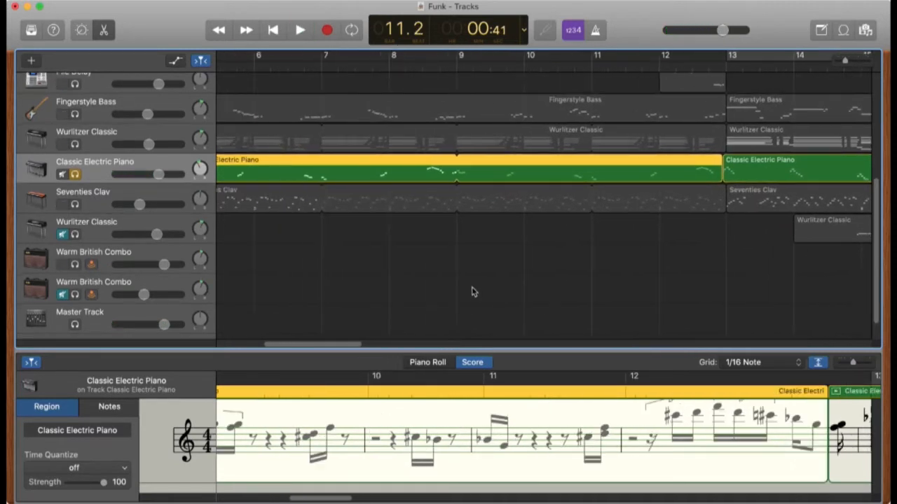
{"action": "scroll", "coordinate": [471, 292], "scroll_direction": "left", "scroll_amount": 8}
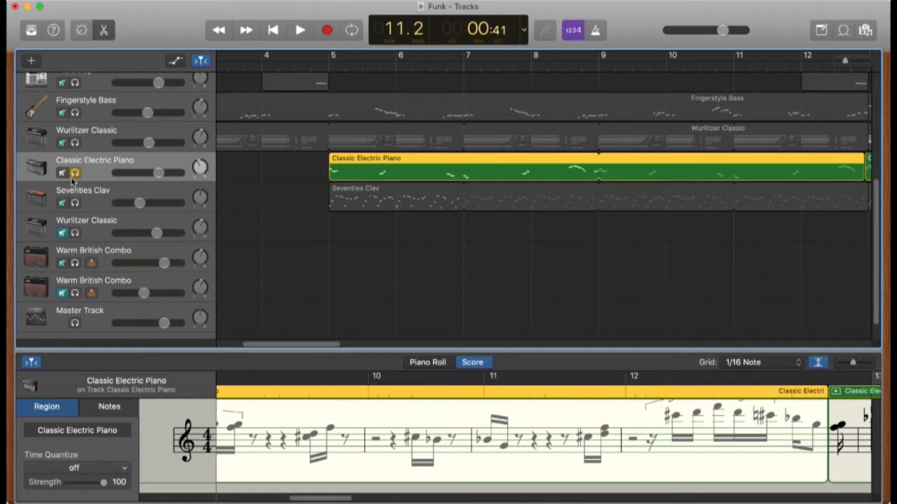
{"action": "left_click", "coordinate": [75, 173]}
{"action": "key", "text": "space"}
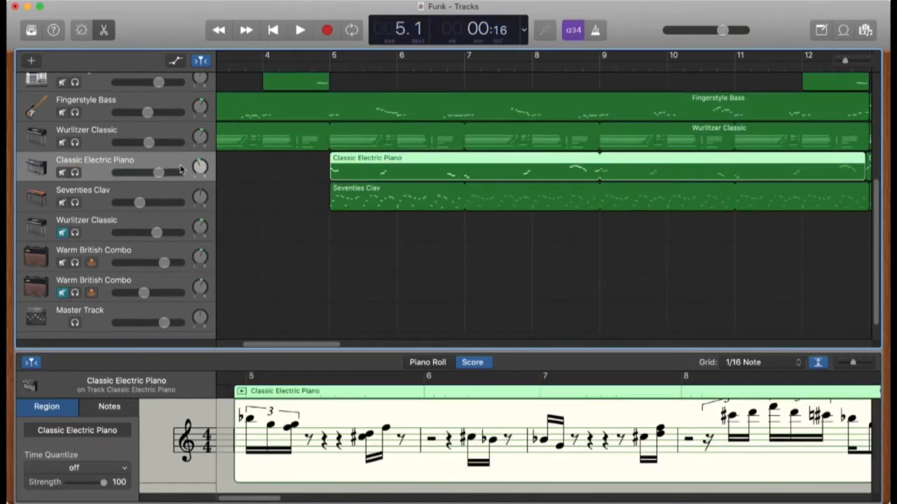
Solo the Seventies Clav track and play it from bar 5 while looking over the other tracks.
{"action": "left_click", "coordinate": [75, 203]}
{"action": "key", "text": "space"}
{"action": "scroll", "coordinate": [267, 229], "scroll_direction": "up", "scroll_amount": 5}
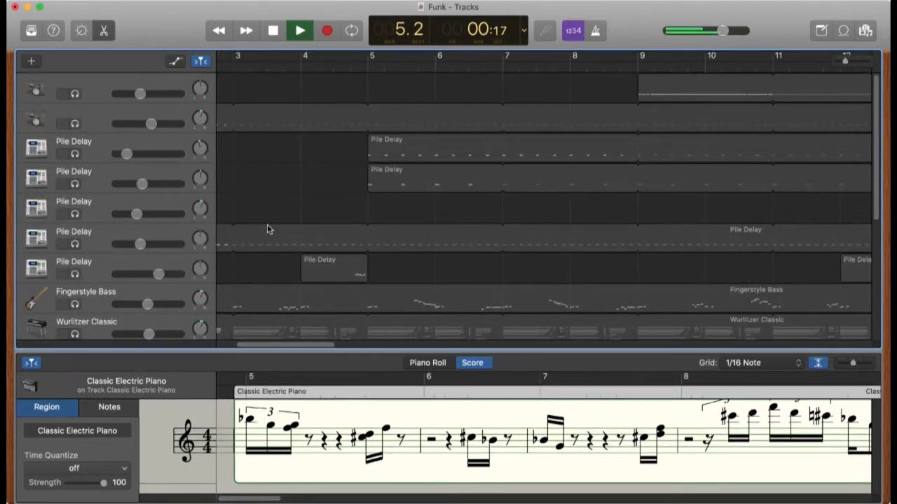
{"action": "scroll", "coordinate": [267, 229], "scroll_direction": "down", "scroll_amount": 5}
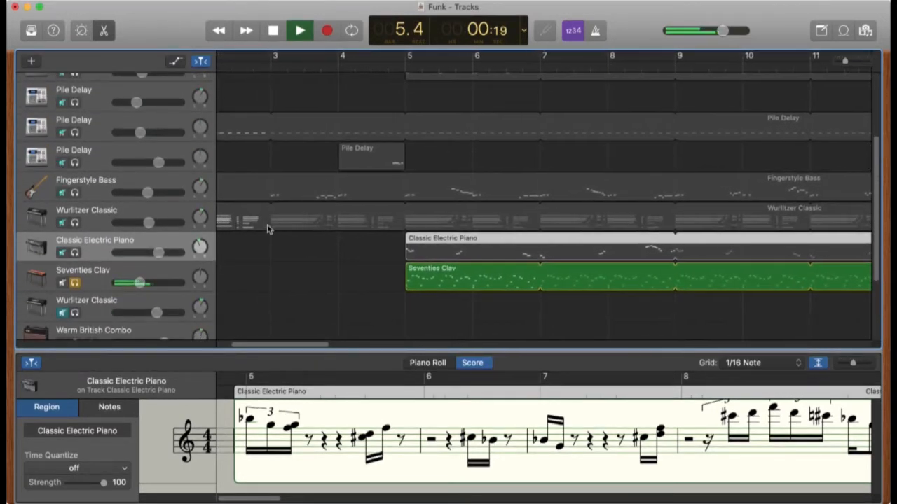
{"action": "scroll", "coordinate": [267, 226], "scroll_direction": "up", "scroll_amount": 3}
{"action": "scroll", "coordinate": [267, 225], "scroll_direction": "down", "scroll_amount": 2}
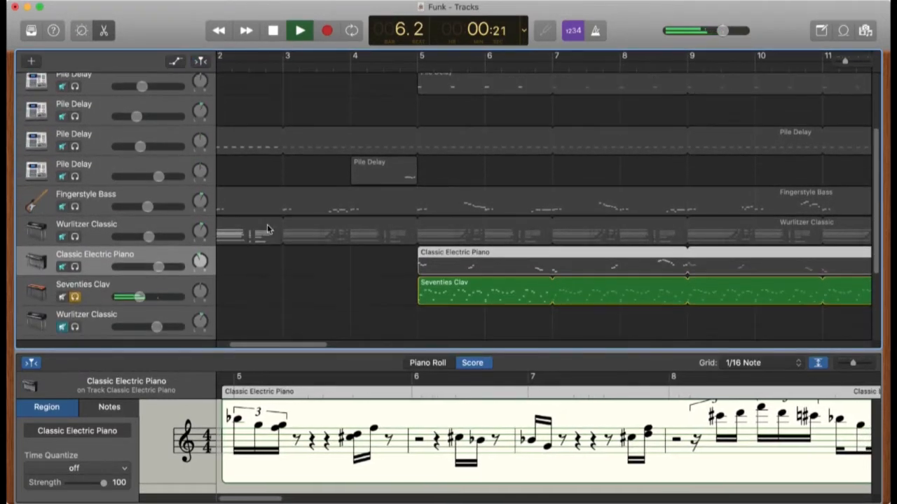
Open the Seventies Clav region's notation, continue playback from bar 6, and enlarge the score editor to show both staves.
{"action": "key", "text": "space"}
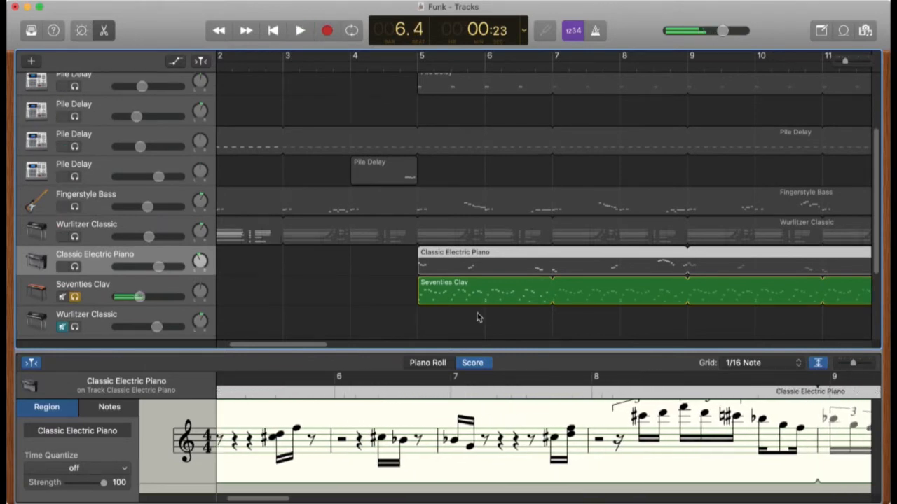
{"action": "left_click", "coordinate": [463, 287]}
{"action": "key", "text": "space"}
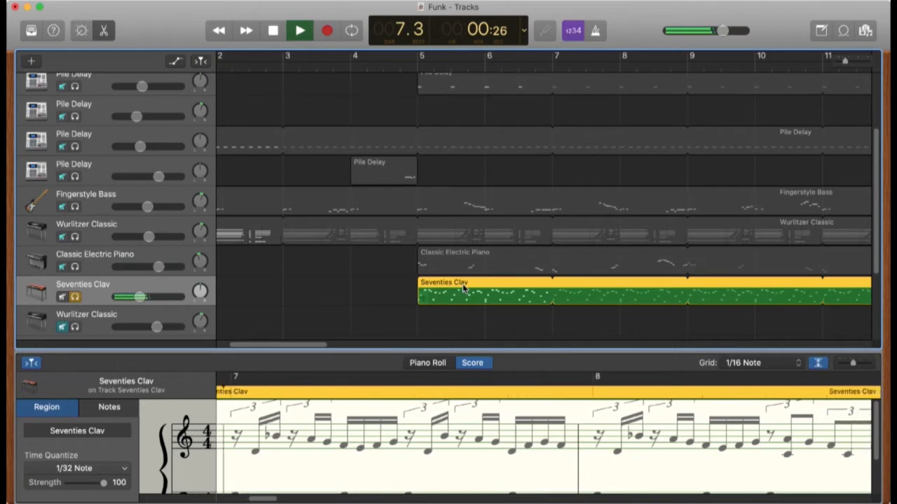
{"action": "scroll", "coordinate": [464, 288], "scroll_direction": "down", "scroll_amount": 1}
{"action": "scroll", "coordinate": [466, 441], "scroll_direction": "down", "scroll_amount": 1}
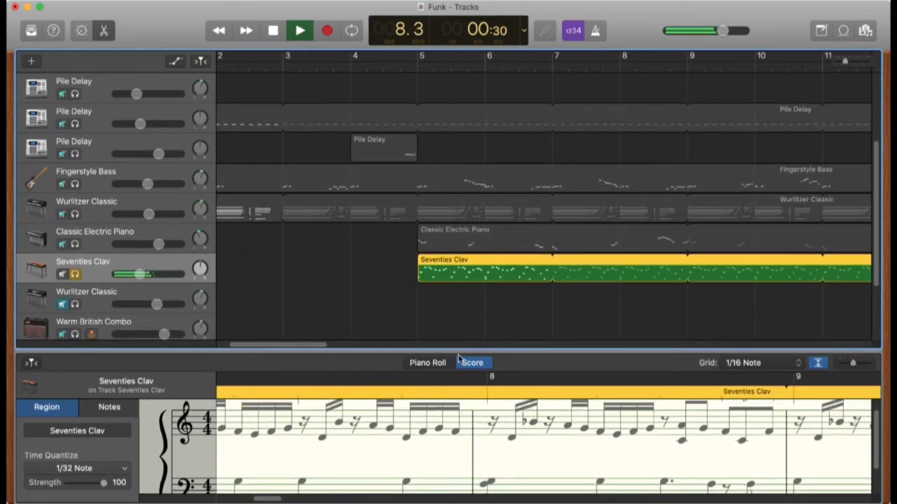
{"action": "left_click_drag", "start_coordinate": [450, 325], "coordinate": [450, 196]}
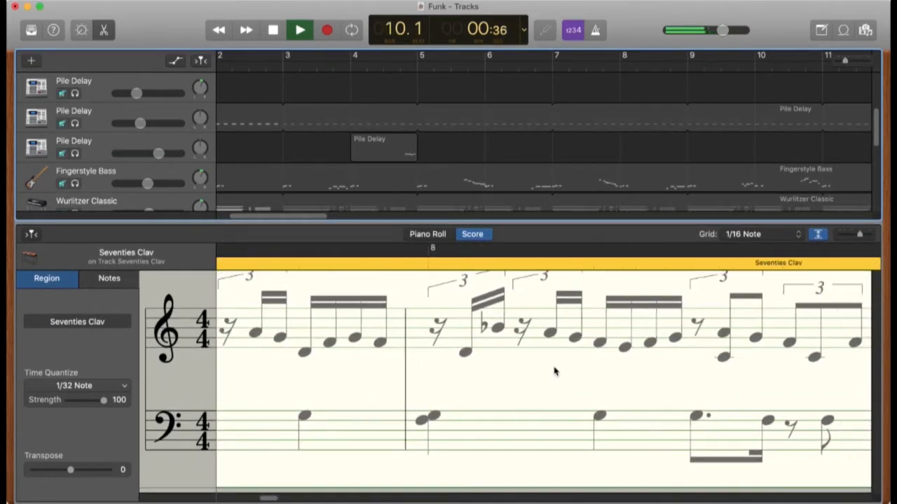
Make the score view follow the playhead and play the soloed Seventies Clav part up to bar 13, pausing in bar 11.
{"action": "left_click", "coordinate": [30, 236]}
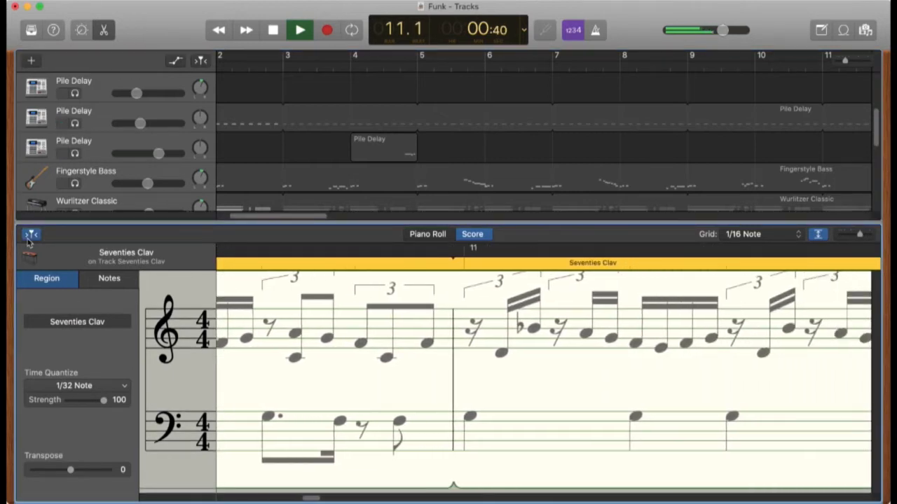
{"action": "key", "text": "space"}
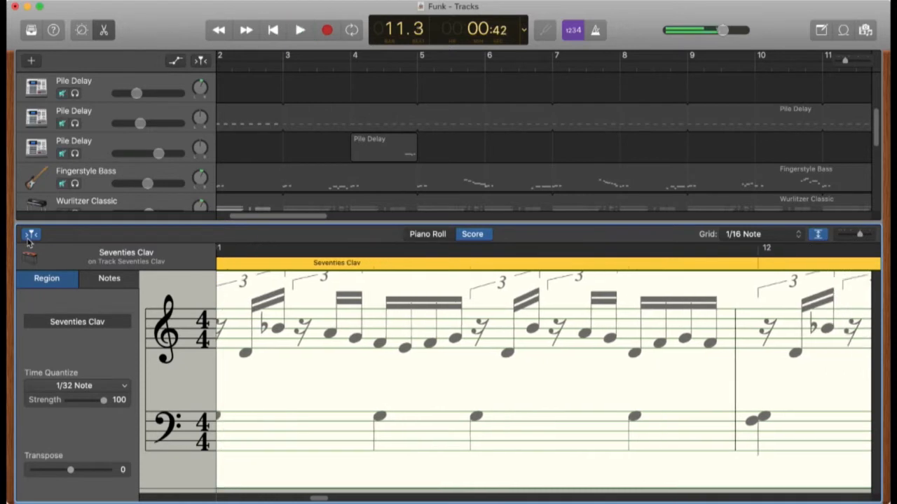
{"action": "key", "text": "space"}
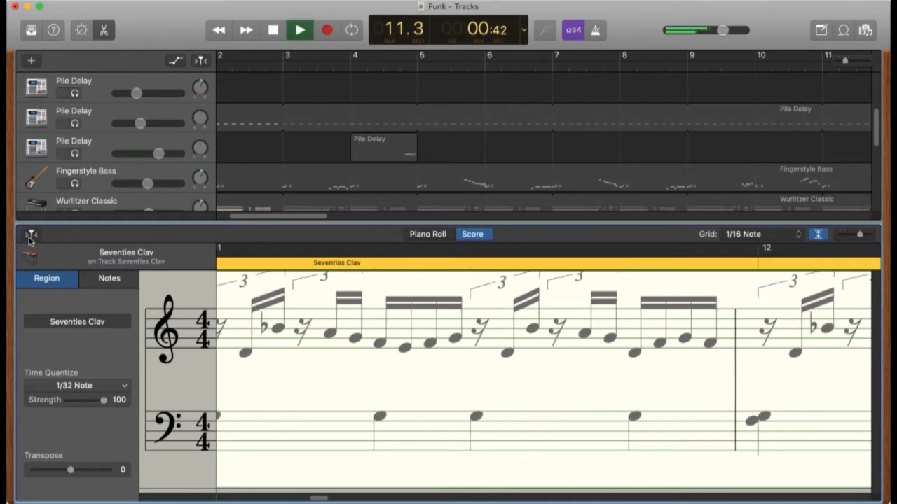
{"action": "key", "text": "space"}
{"action": "left_click", "coordinate": [31, 234]}
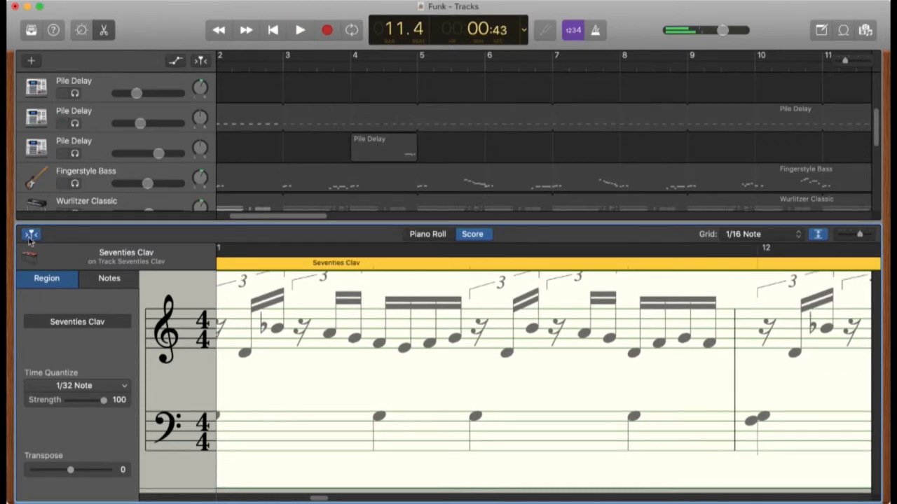
{"action": "key", "text": "space"}
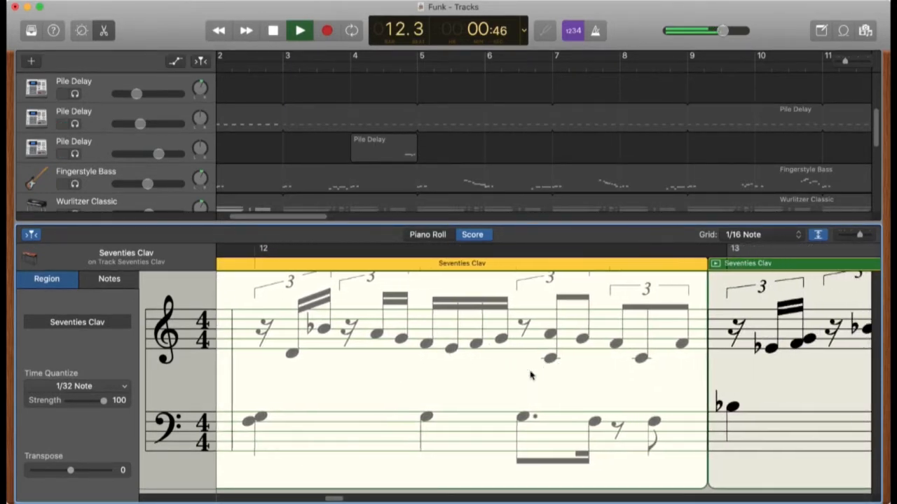
{"action": "key", "text": "space"}
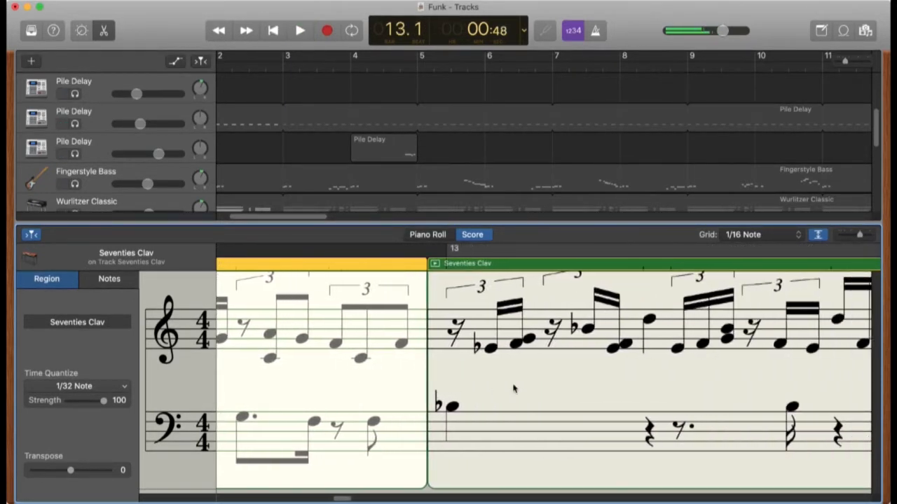
Shrink the score editor, clear the Seventies Clav solo, and play the full mix from bar 1 to bar 5.
{"action": "key", "text": "Return"}
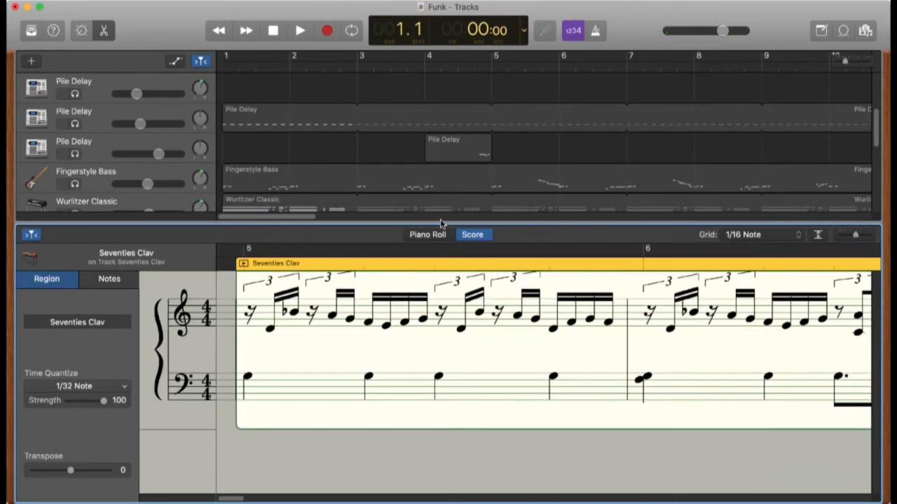
{"action": "left_click_drag", "start_coordinate": [440, 223], "coordinate": [440, 367]}
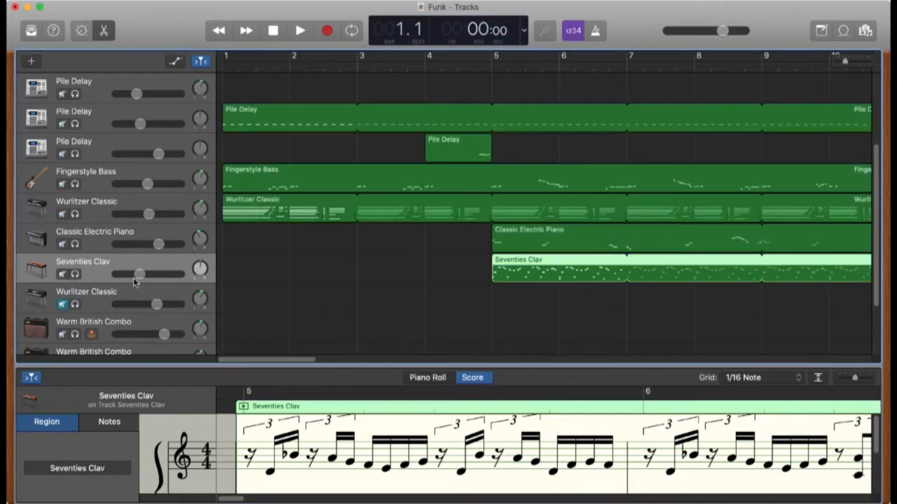
{"action": "key", "text": "space"}
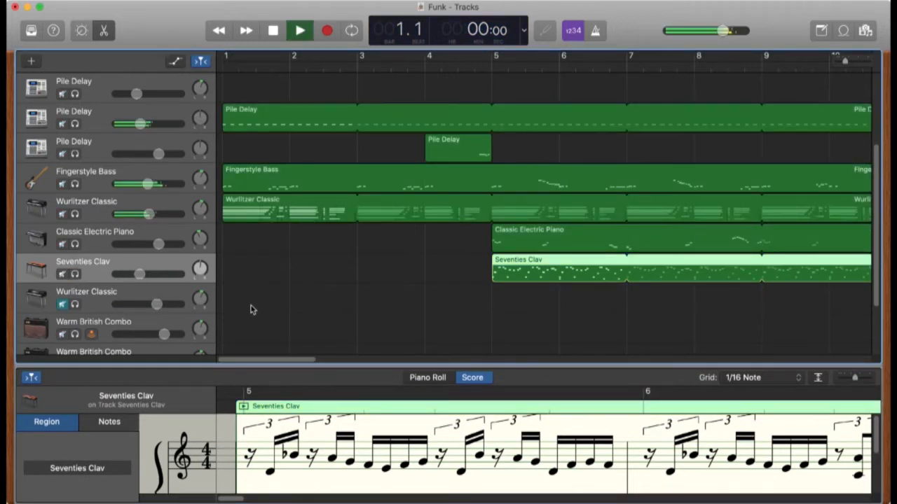
{"action": "key", "text": "super+Left"}
{"action": "scroll", "coordinate": [251, 306], "scroll_direction": "up", "scroll_amount": 3}
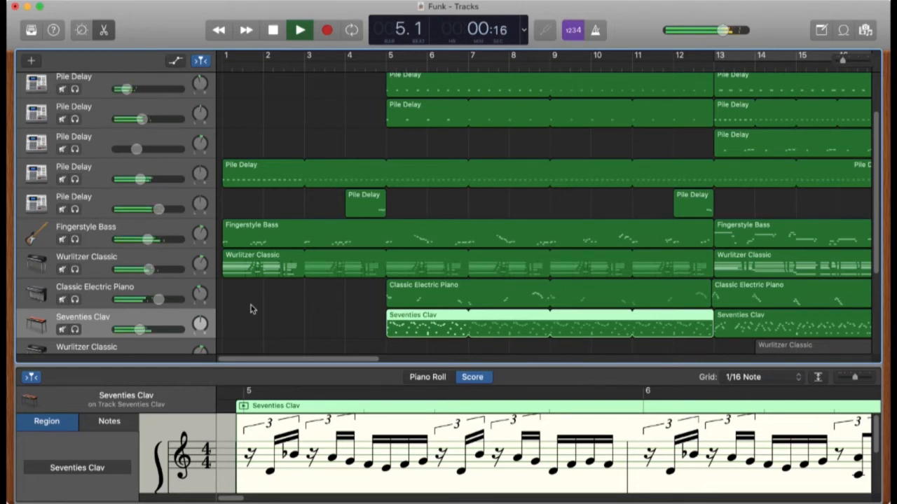
{"action": "key", "text": "space"}
Solo the second drum track and the Pile Delay track with steady eighth notes, playing them together from bar 4.
{"action": "scroll", "coordinate": [250, 307], "scroll_direction": "up", "scroll_amount": 3}
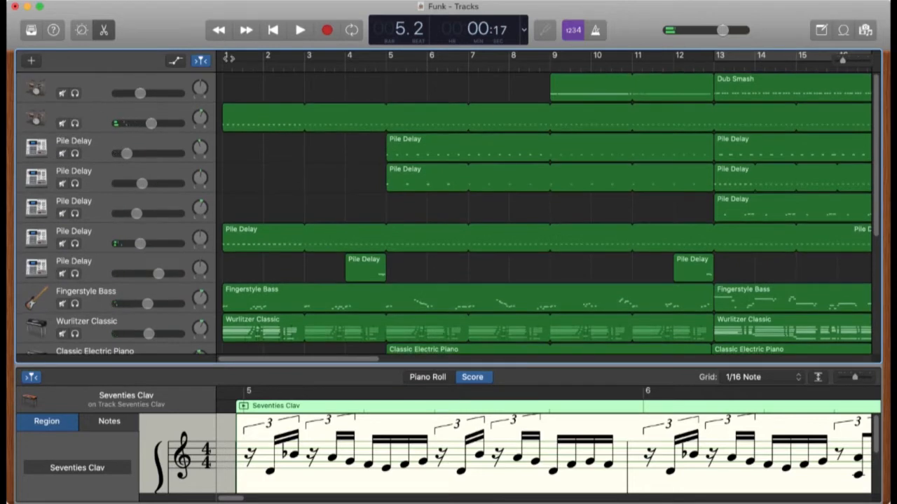
{"action": "left_click", "coordinate": [341, 71]}
{"action": "left_click", "coordinate": [75, 123]}
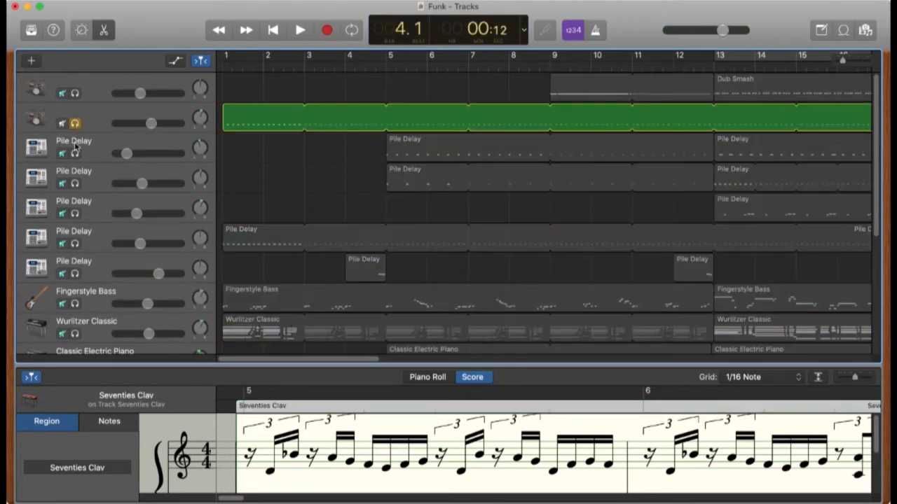
{"action": "left_click", "coordinate": [81, 246]}
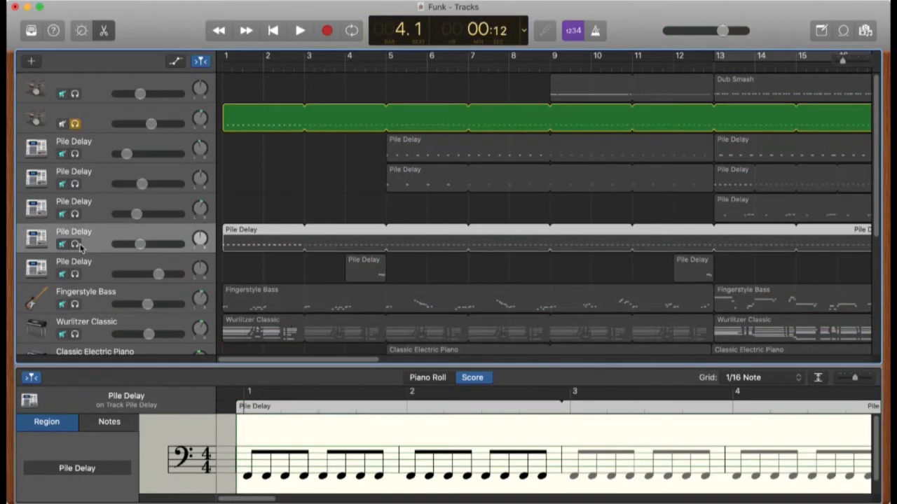
{"action": "key", "text": "space"}
{"action": "key", "text": "space"}
{"action": "left_click", "coordinate": [76, 243]}
{"action": "key", "text": "space"}
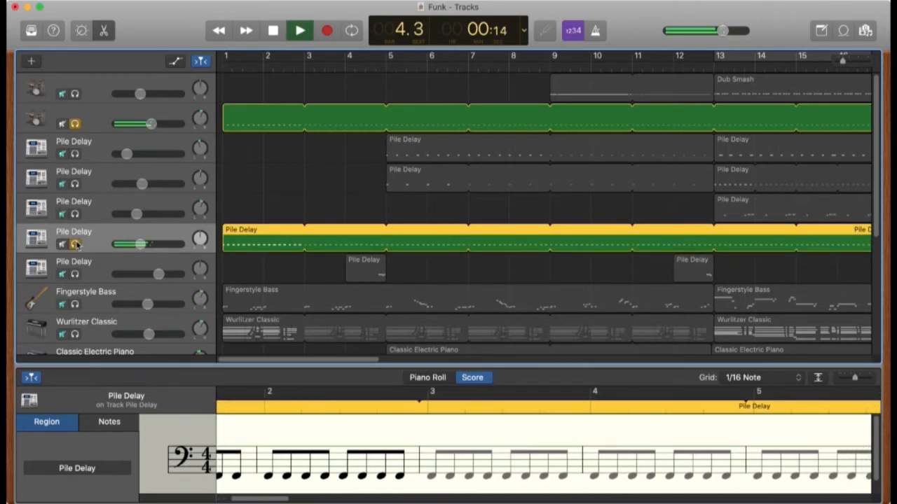
{"action": "key", "text": "space"}
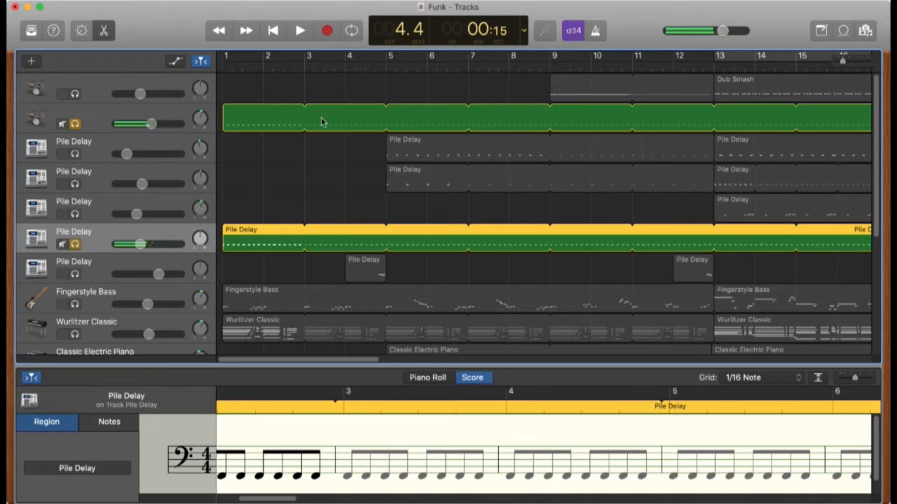
Add the Pile Delay track with the bar 4 region to the solos and play its fill into bar 5 twice.
{"action": "left_click", "coordinate": [362, 67]}
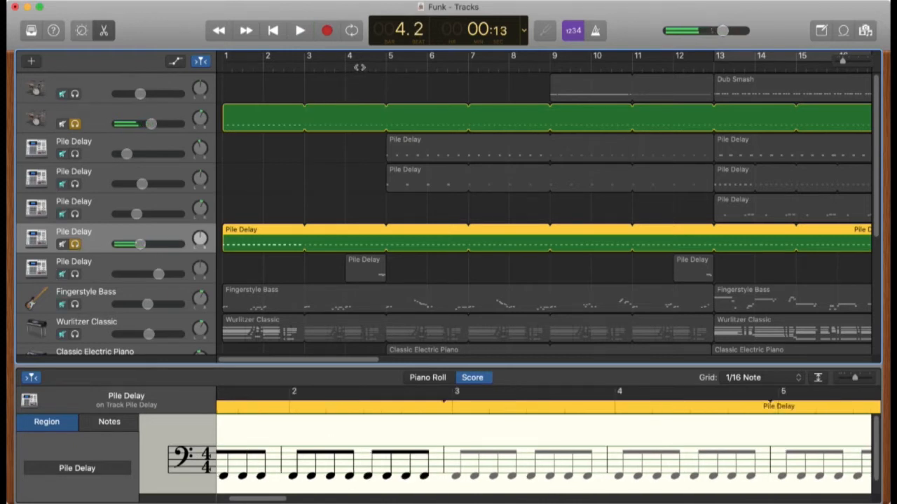
{"action": "left_click", "coordinate": [75, 274]}
{"action": "key", "text": "space"}
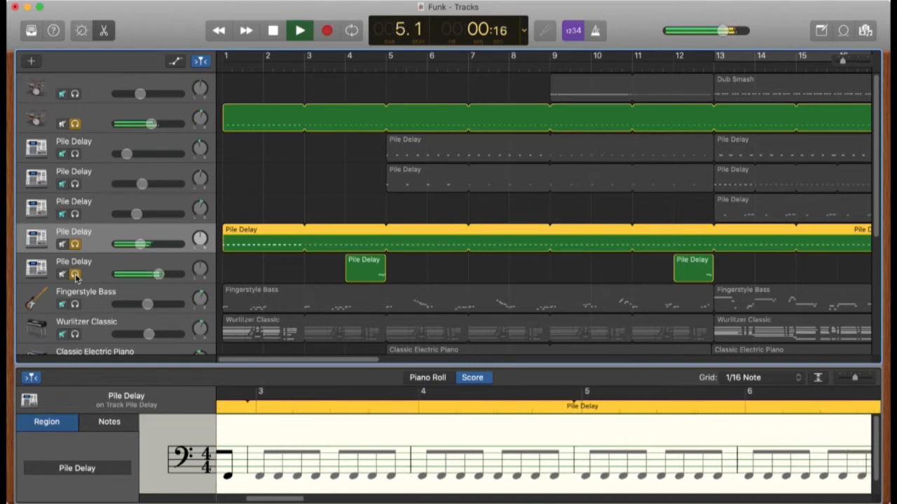
{"action": "key", "text": "space"}
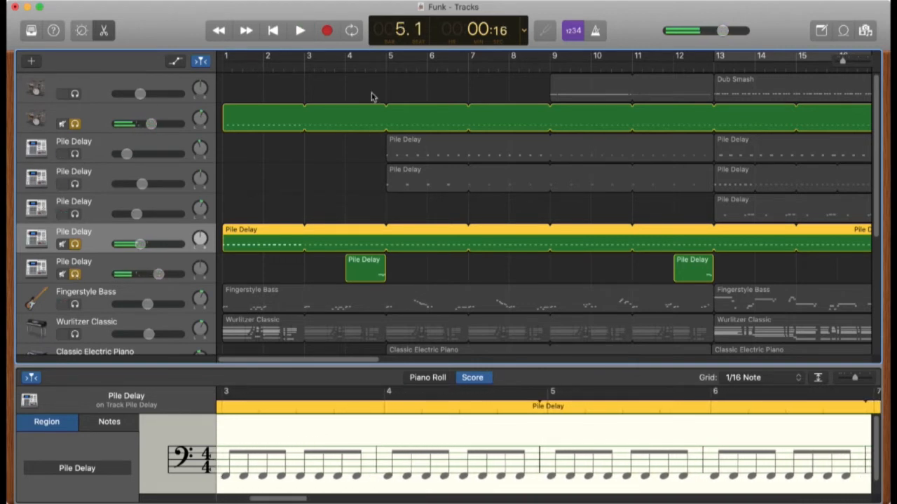
{"action": "left_click", "coordinate": [370, 65]}
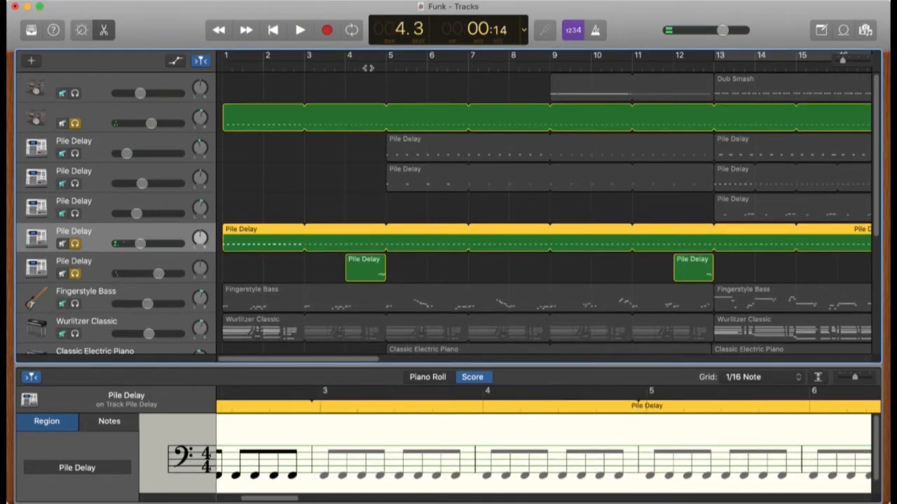
{"action": "key", "text": "space"}
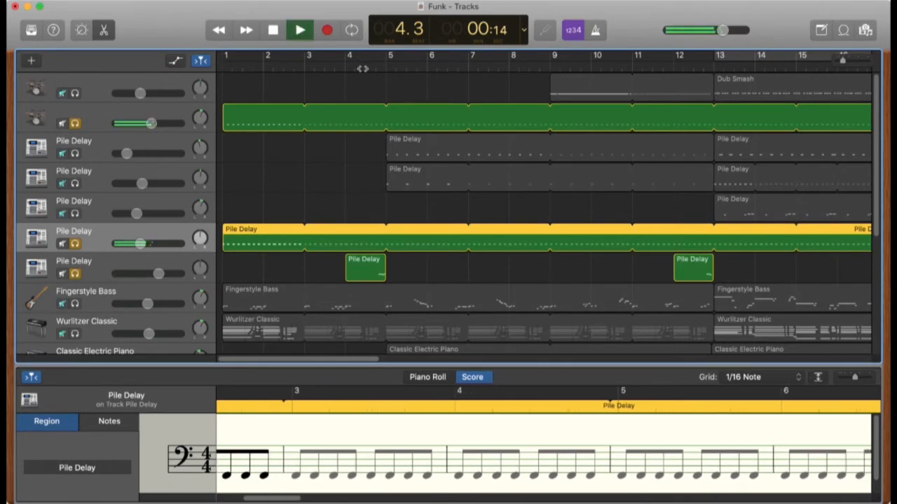
{"action": "key", "text": "space"}
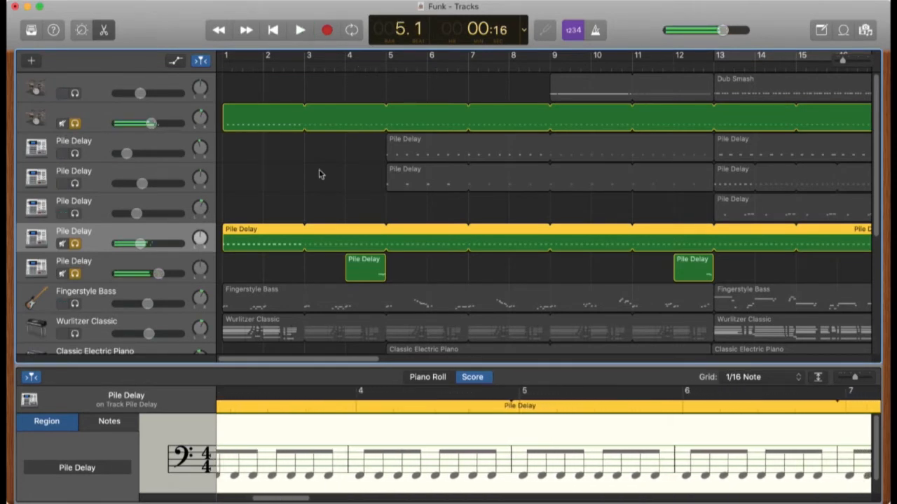
Display the notation of the bar 4 Pile Delay fill and clear the solos on the drum and both Pile Delay tracks.
{"action": "left_click", "coordinate": [79, 271]}
{"action": "left_click", "coordinate": [76, 244]}
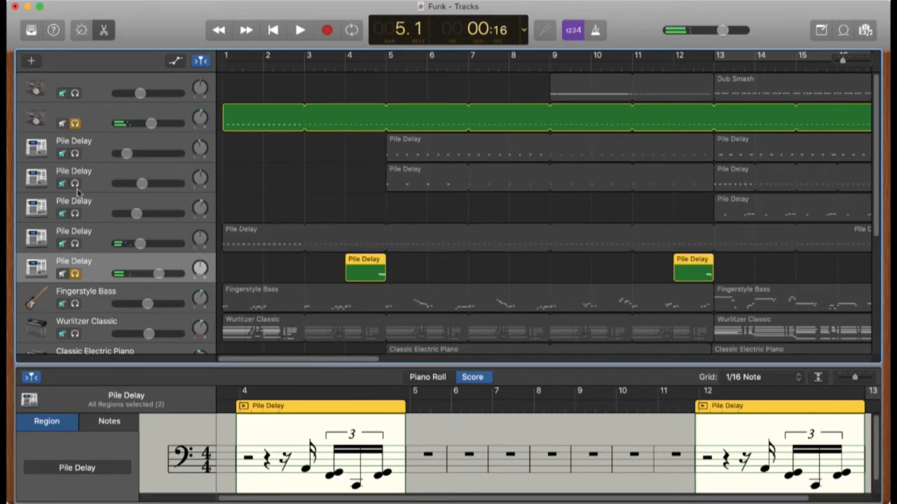
{"action": "left_click", "coordinate": [76, 125]}
{"action": "left_click", "coordinate": [75, 274]}
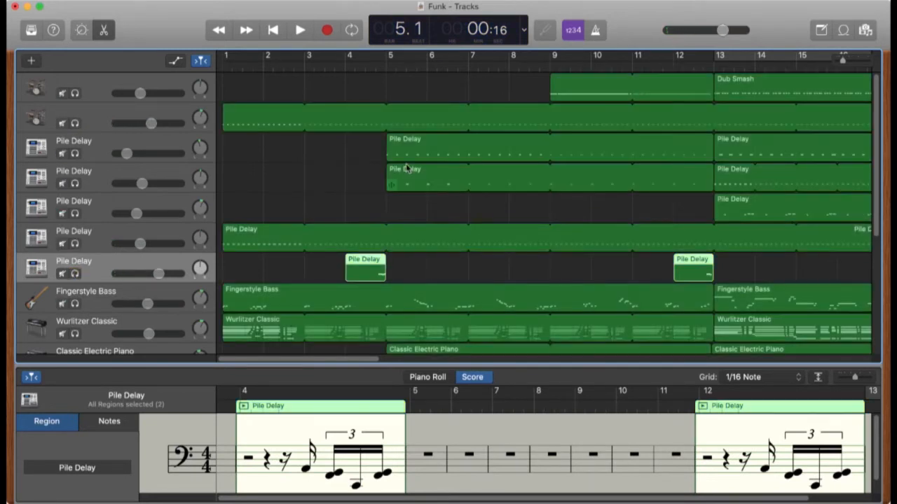
Play the Pile Delay fill into bar 5 within the full mix, replaying it from the end of bar 4.
{"action": "key", "text": "space"}
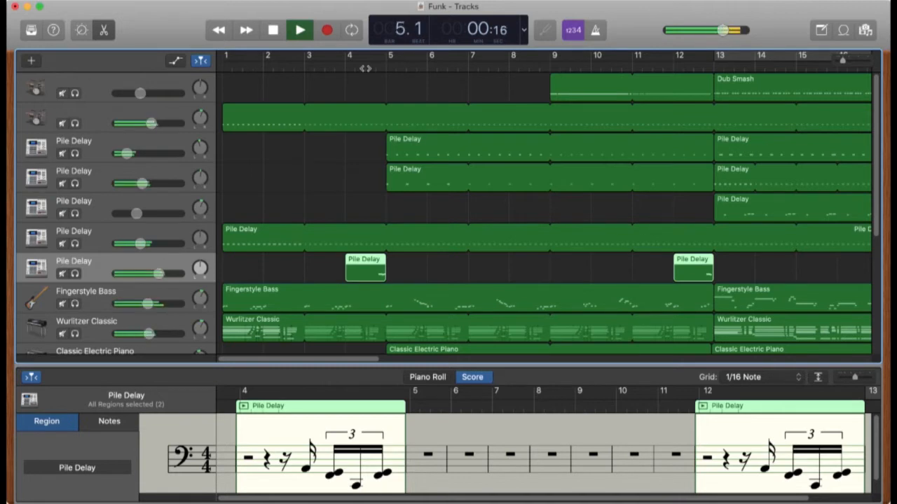
{"action": "key", "text": "space"}
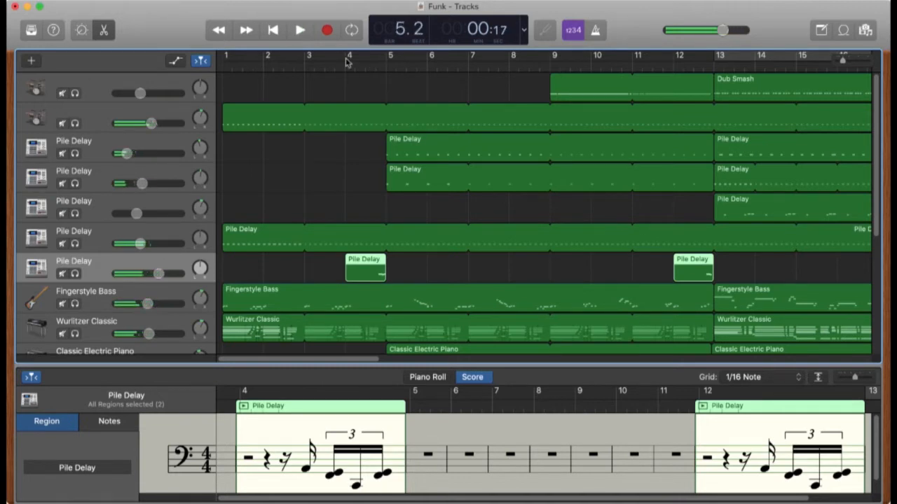
{"action": "left_click", "coordinate": [372, 68]}
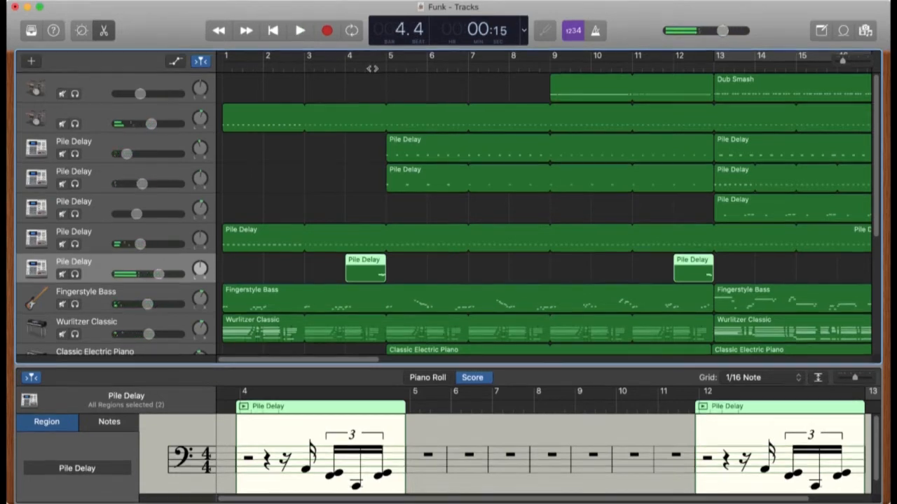
{"action": "key", "text": "space"}
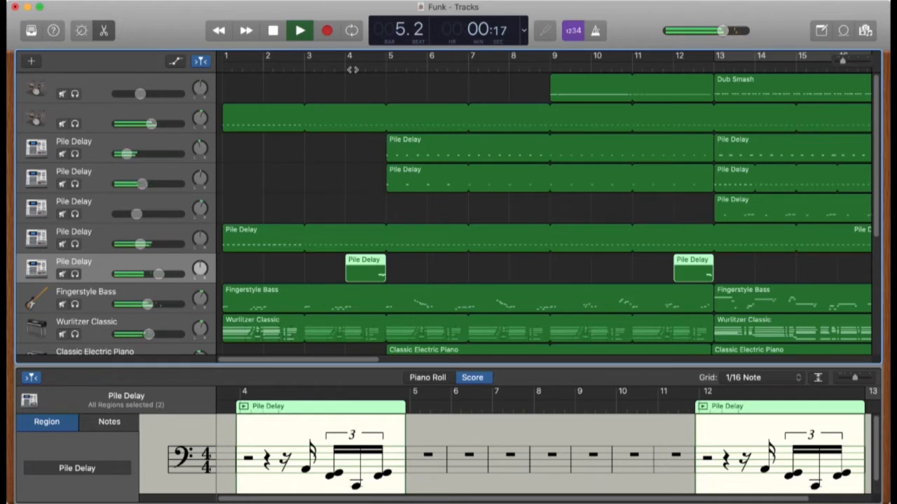
{"action": "key", "text": "space"}
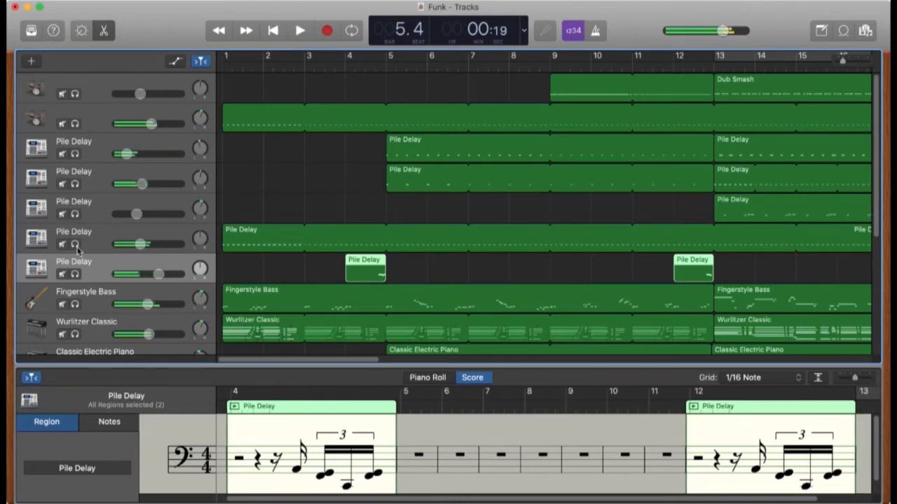
Solo the two lowest Pile Delay tracks and the second drum track together, and clear their solos again.
{"action": "left_click", "coordinate": [75, 273]}
{"action": "left_click", "coordinate": [75, 244]}
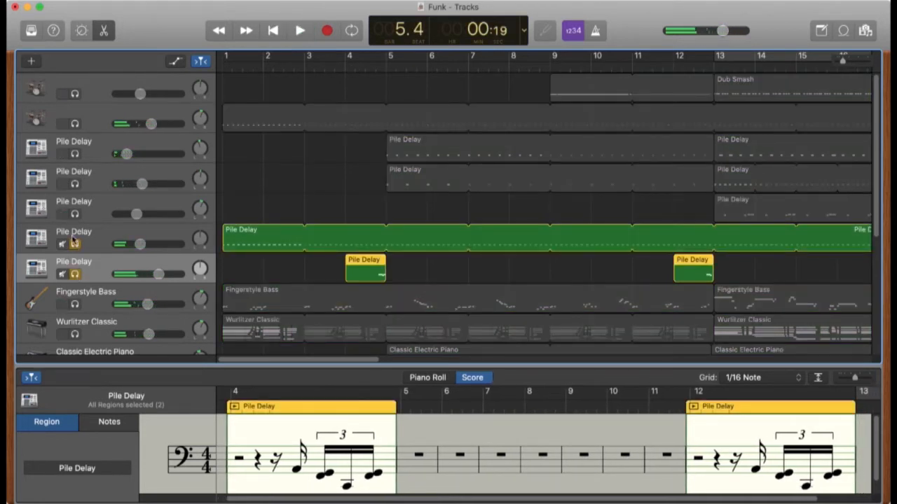
{"action": "left_click", "coordinate": [76, 124]}
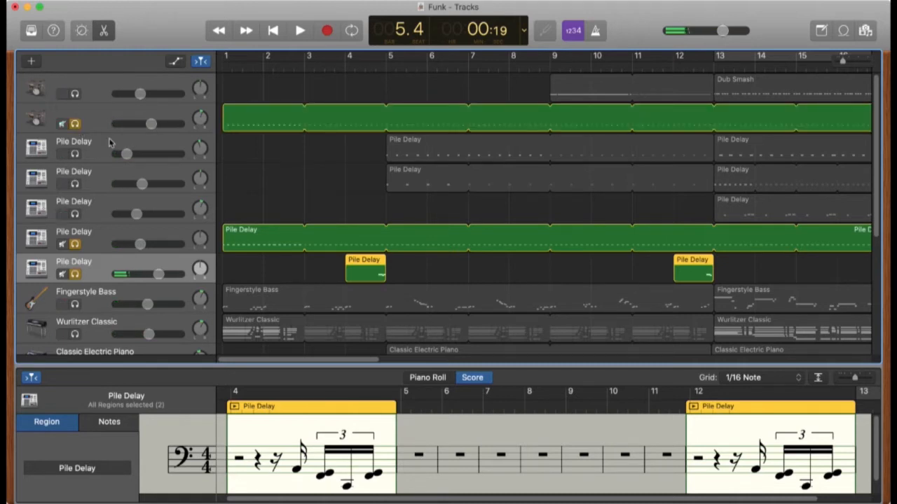
{"action": "left_click", "coordinate": [75, 274]}
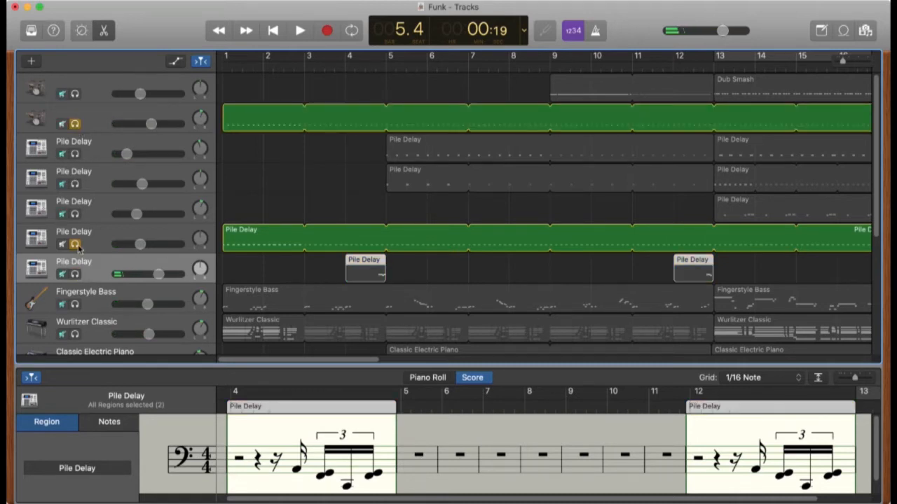
{"action": "left_click", "coordinate": [75, 244]}
{"action": "left_click", "coordinate": [75, 123]}
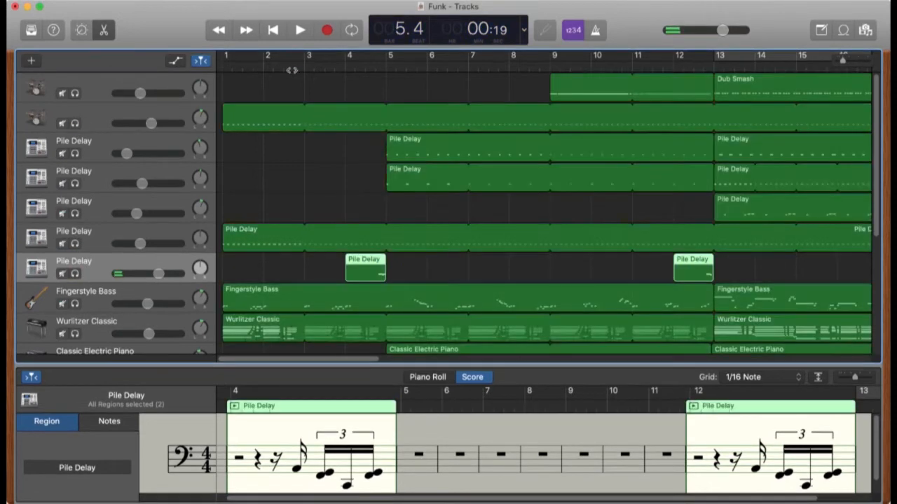
Solo the two Pile Delay tracks that start at bar 5 and play them together from bar 4 into bar 7.
{"action": "left_click", "coordinate": [380, 66]}
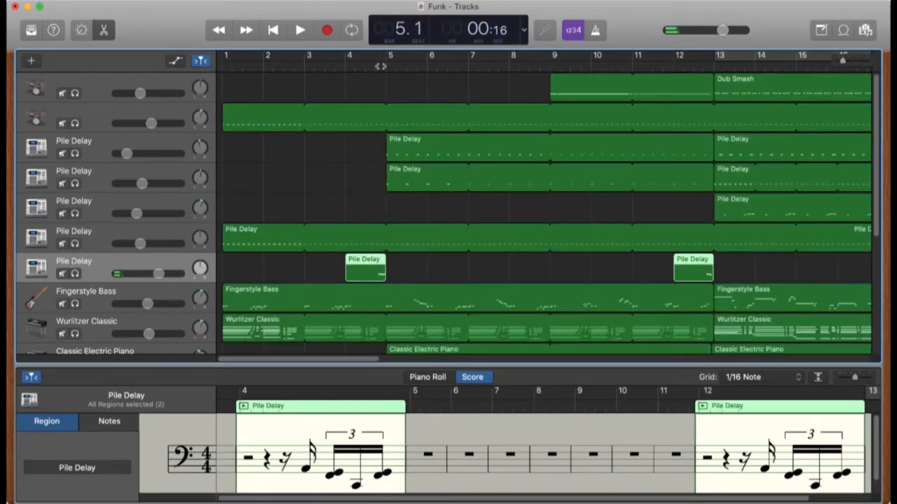
{"action": "left_click", "coordinate": [75, 154]}
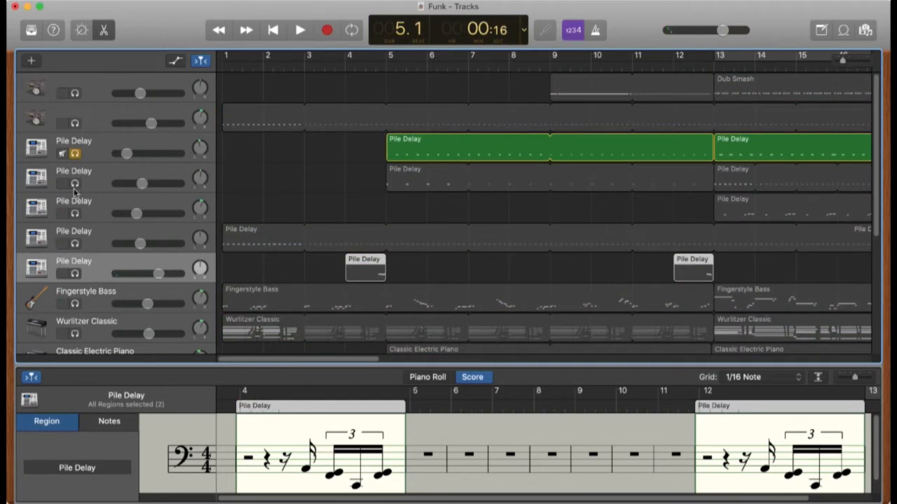
{"action": "left_click", "coordinate": [75, 183]}
{"action": "left_click", "coordinate": [370, 68]}
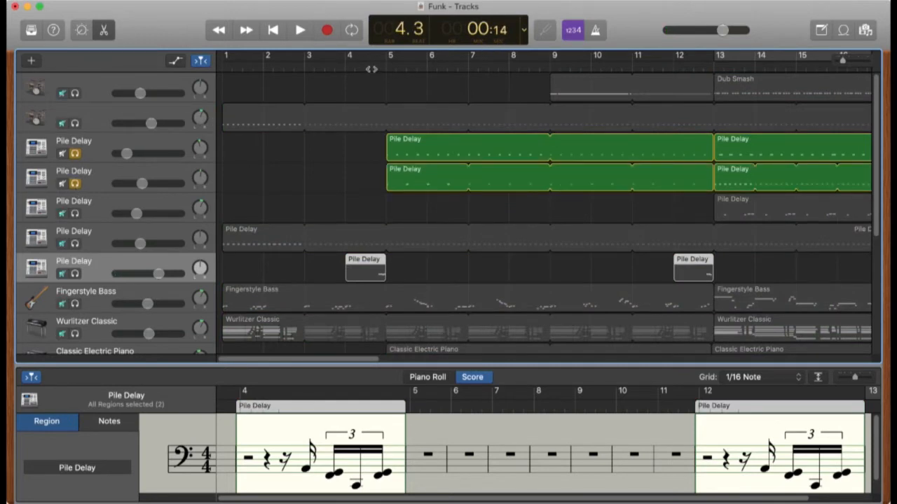
{"action": "key", "text": "space"}
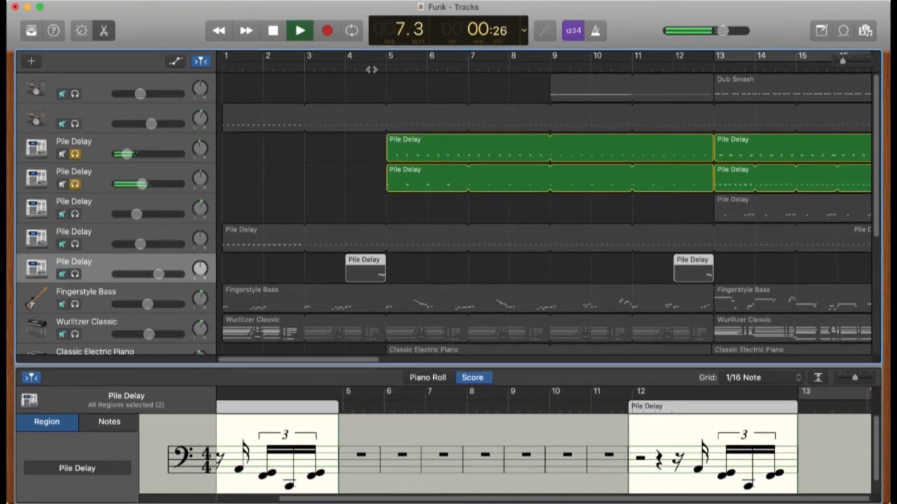
{"action": "key", "text": "space"}
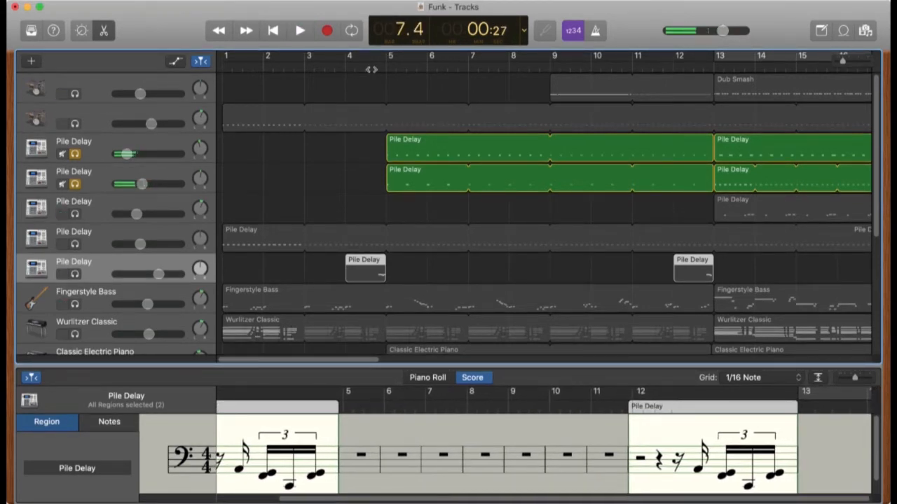
Play the upper Pile Delay track alone from bar 7, and add the second Pile Delay track back for comparison in bar 8.
{"action": "left_click", "coordinate": [75, 184]}
{"action": "key", "text": "space"}
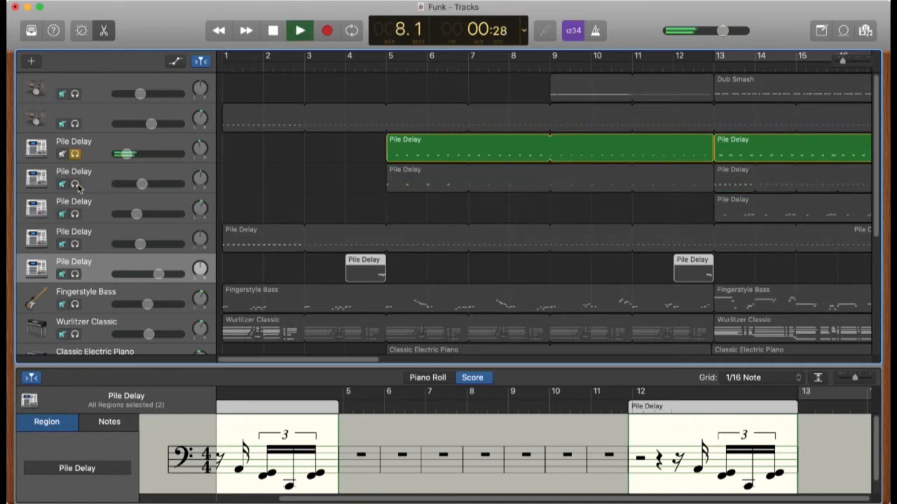
{"action": "key", "text": "space"}
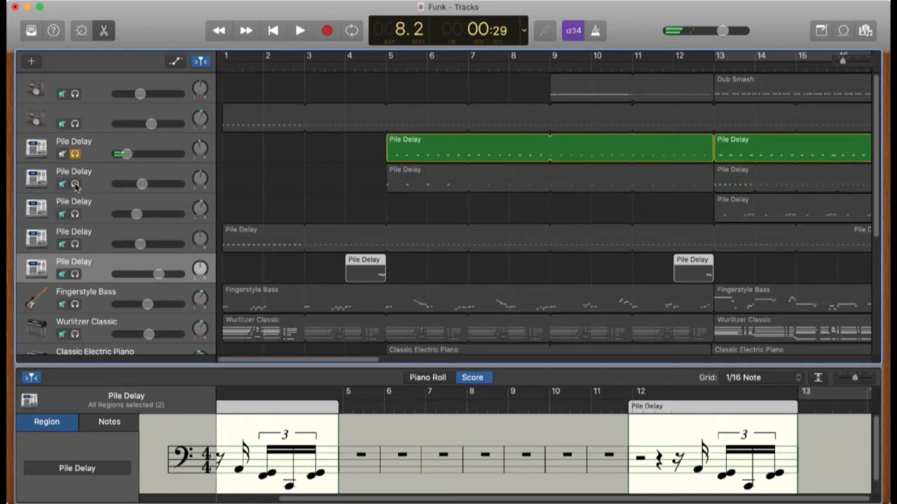
{"action": "left_click", "coordinate": [75, 183]}
{"action": "key", "text": "space"}
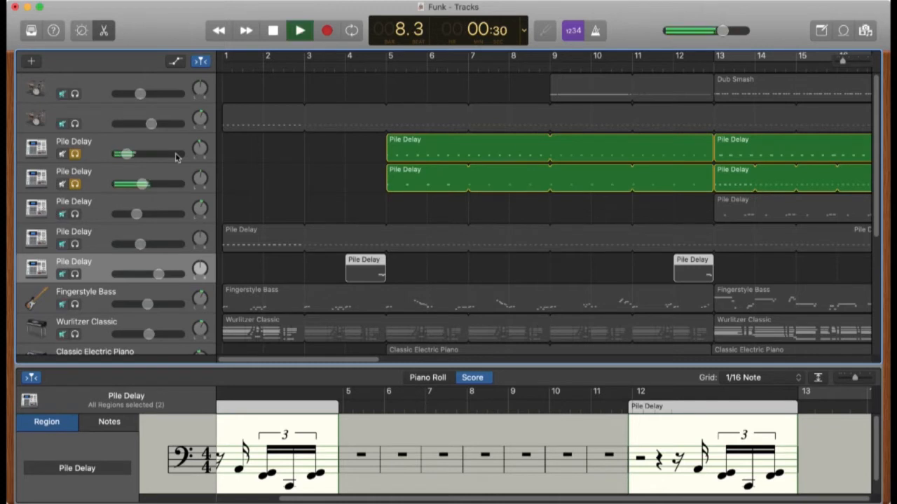
{"action": "key", "text": "space"}
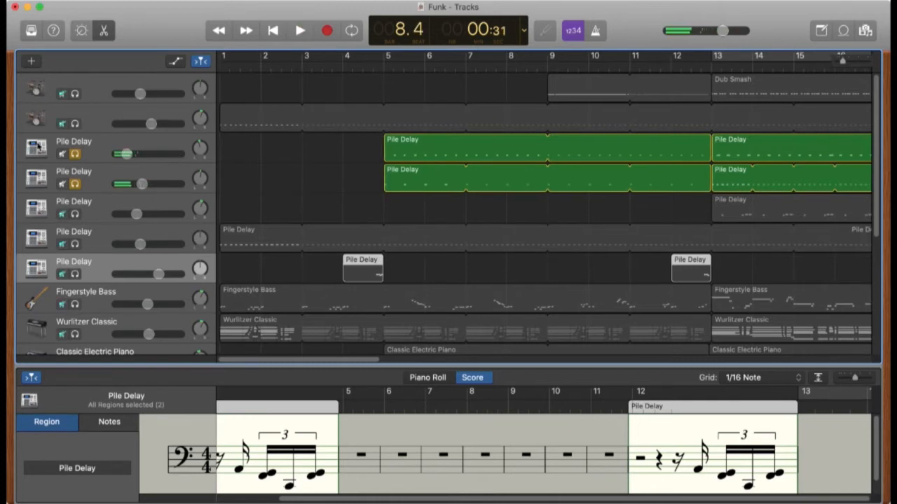
Remove the second Pile Delay track from the solos and play the upper one alone, replaying it from bar 5.
{"action": "left_click", "coordinate": [75, 184]}
{"action": "key", "text": "space"}
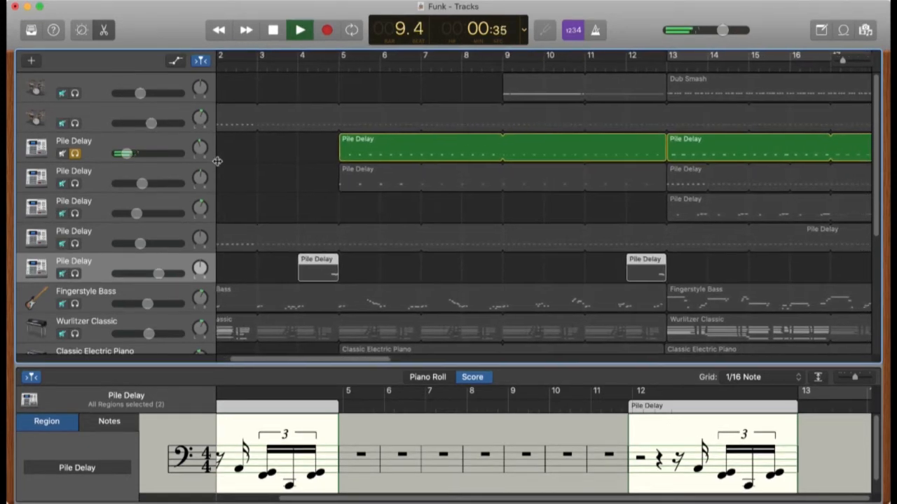
{"action": "key", "text": "space"}
{"action": "left_click", "coordinate": [335, 69]}
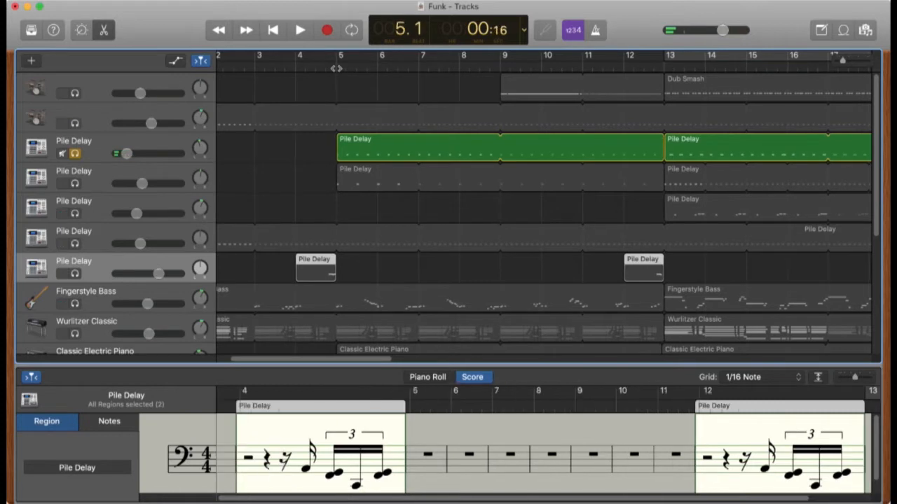
{"action": "key", "text": "space"}
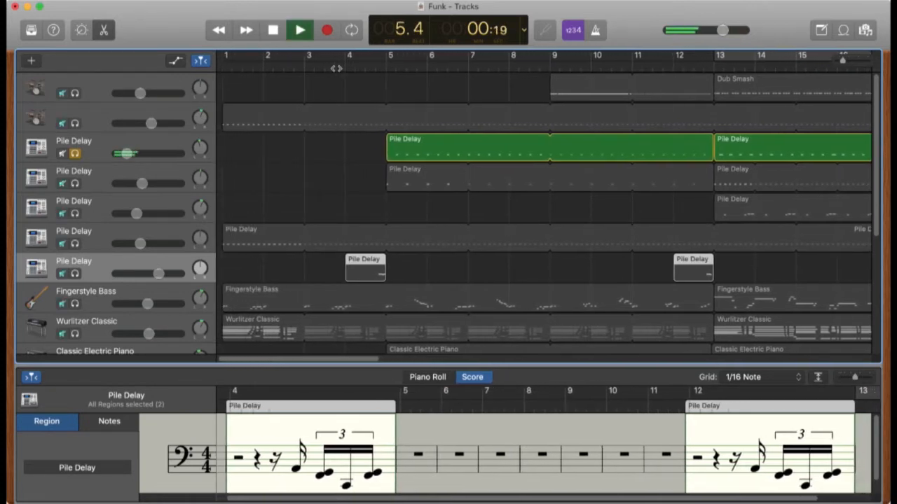
{"action": "key", "text": "space"}
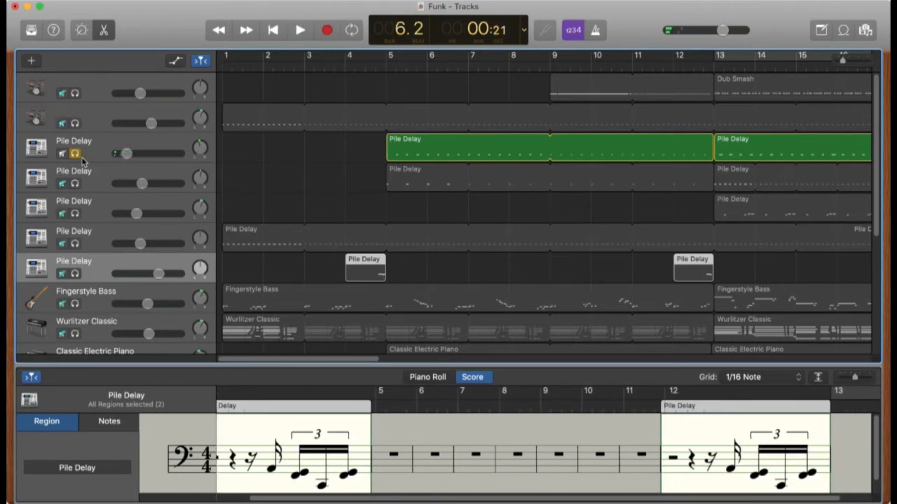
Solo only the second Pile Delay track from bar 5, adding the upper one during playback at bar 6.
{"action": "key", "text": "super+a"}
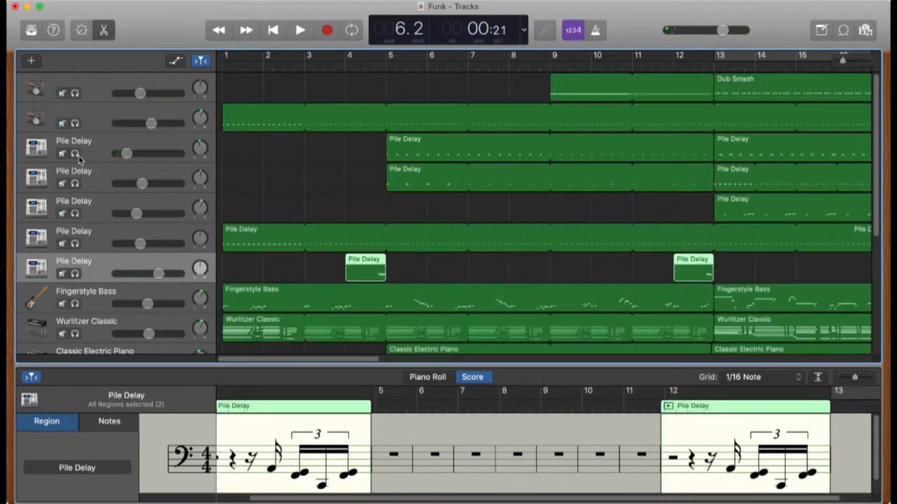
{"action": "left_click", "coordinate": [391, 56]}
{"action": "left_click", "coordinate": [76, 183]}
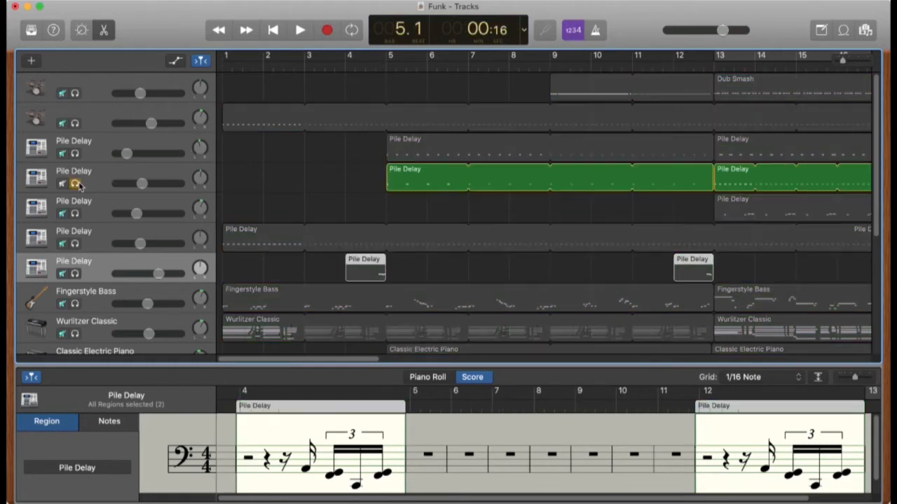
{"action": "key", "text": "space"}
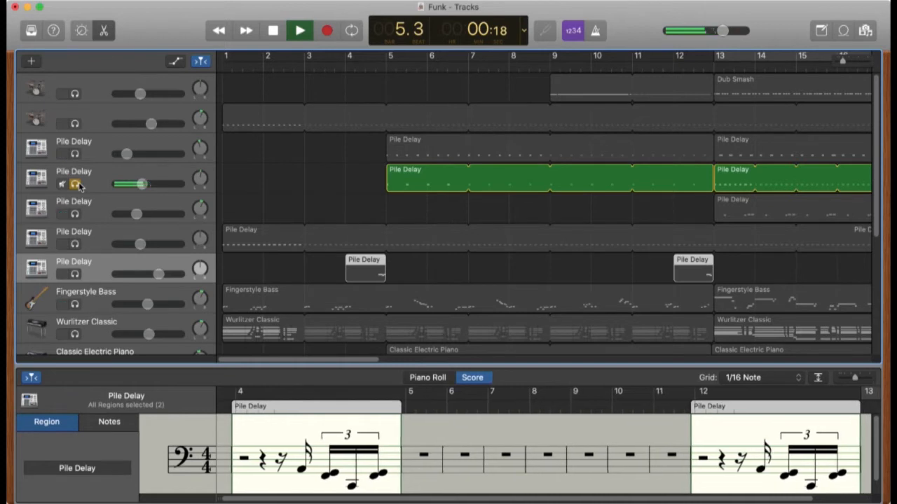
{"action": "left_click", "coordinate": [75, 154]}
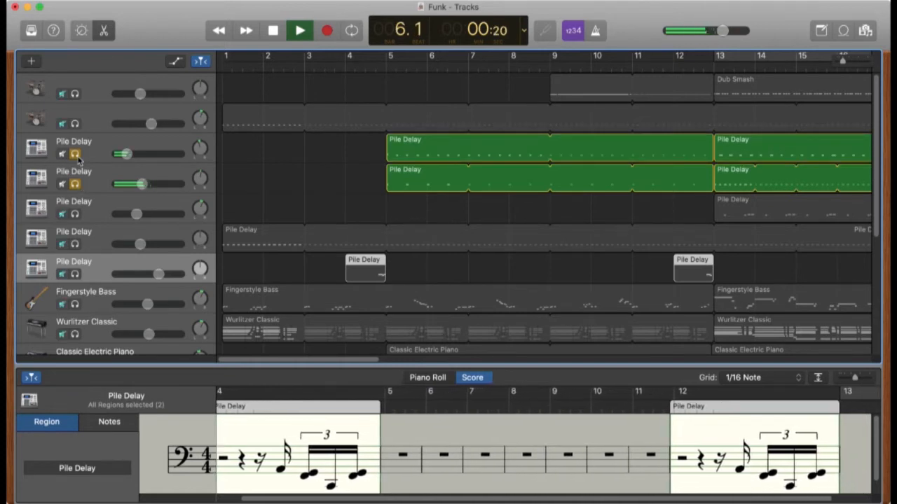
{"action": "key", "text": "space"}
Add the Pile Delay track with steady eighth notes and the second drum track to the solos and play on into bar 8.
{"action": "left_click", "coordinate": [75, 244]}
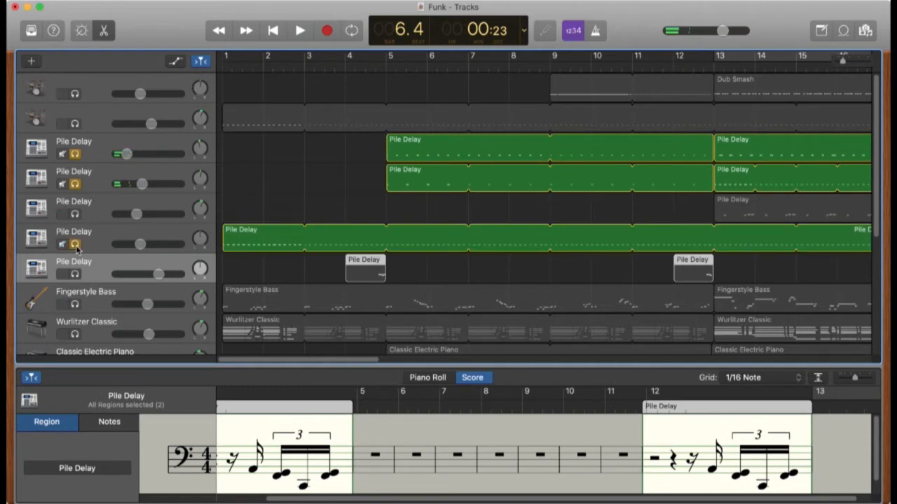
{"action": "left_click", "coordinate": [75, 124]}
{"action": "key", "text": "space"}
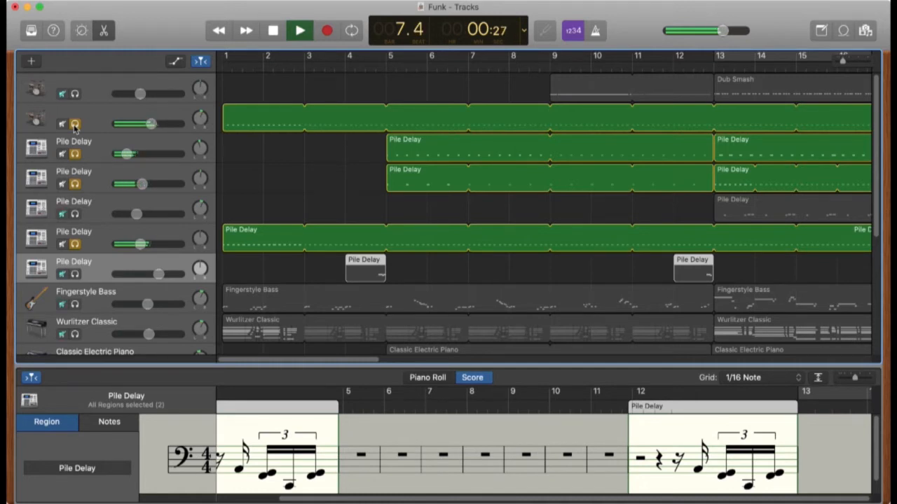
{"action": "key", "text": "space"}
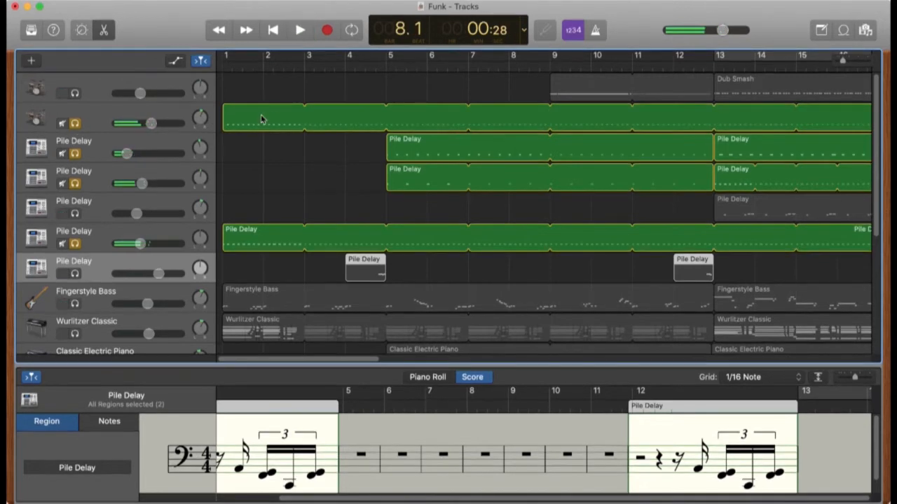
Replay the second drum track and the three soloed Pile Delay tracks from bar 5 into bar 8.
{"action": "left_click", "coordinate": [385, 67]}
{"action": "key", "text": "space"}
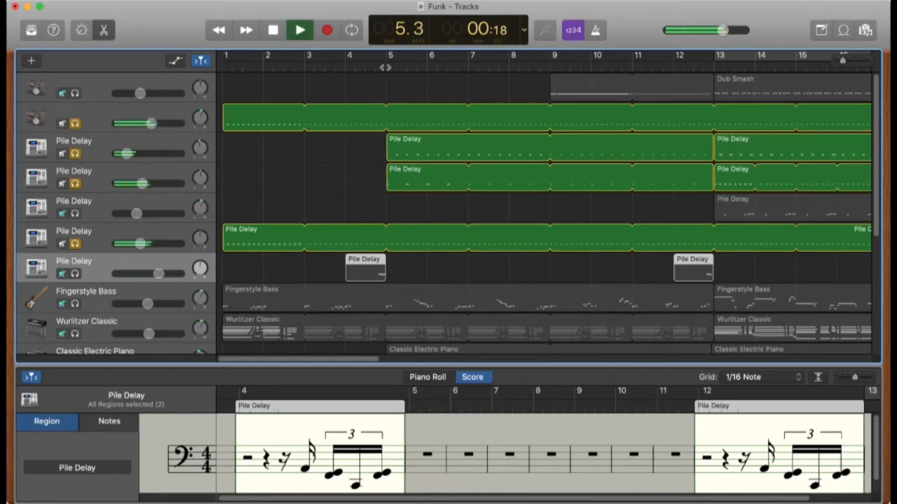
{"action": "key", "text": "space"}
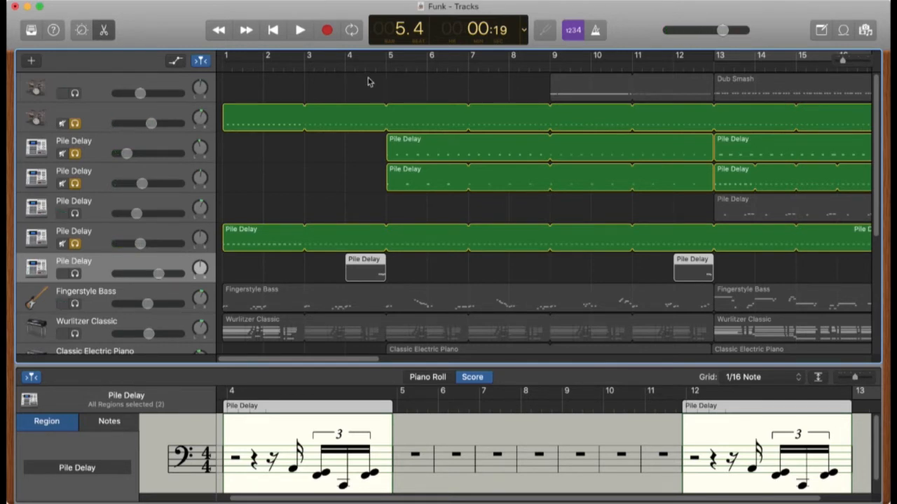
{"action": "key", "text": "space"}
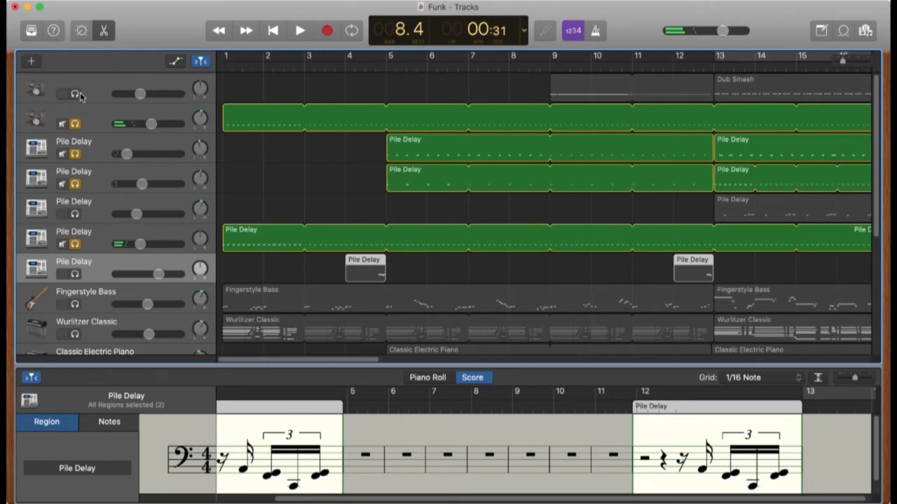
Add the top drum track and the two remaining Pile Delay tracks to the solos while playing through to bar 16.
{"action": "left_click", "coordinate": [75, 94]}
{"action": "key", "text": "space"}
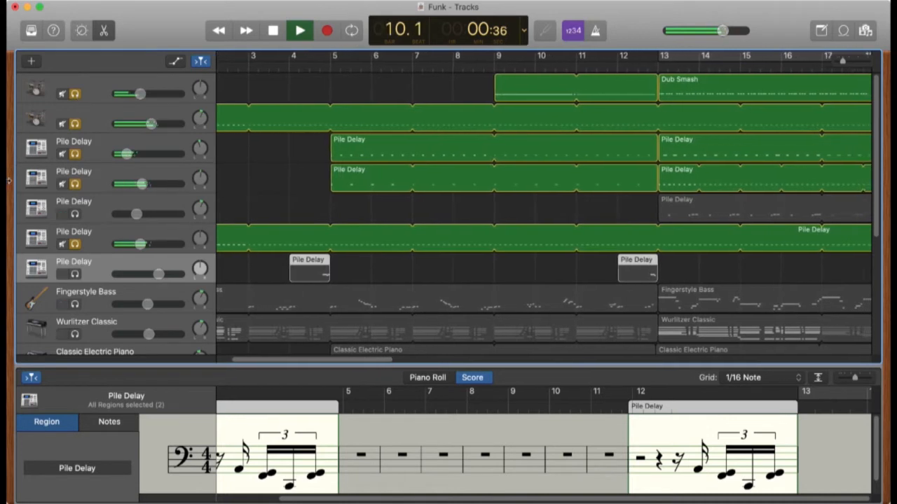
{"action": "left_click", "coordinate": [75, 215]}
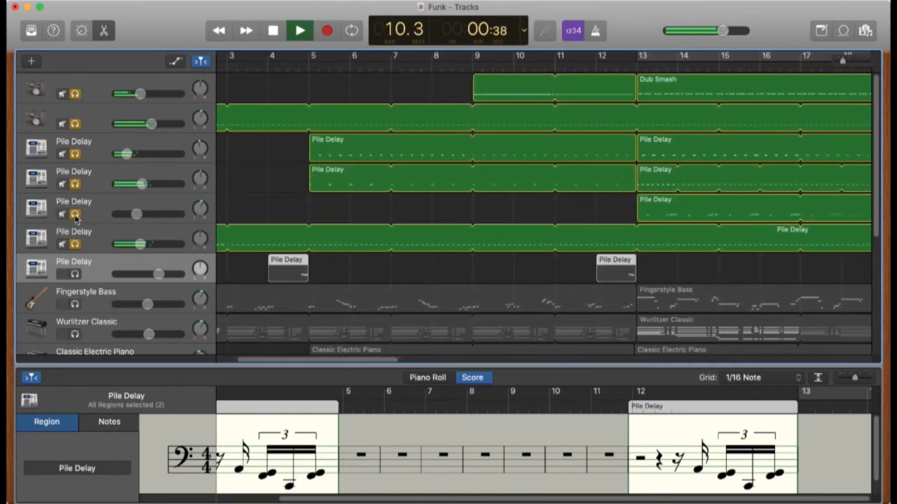
{"action": "left_click", "coordinate": [75, 275]}
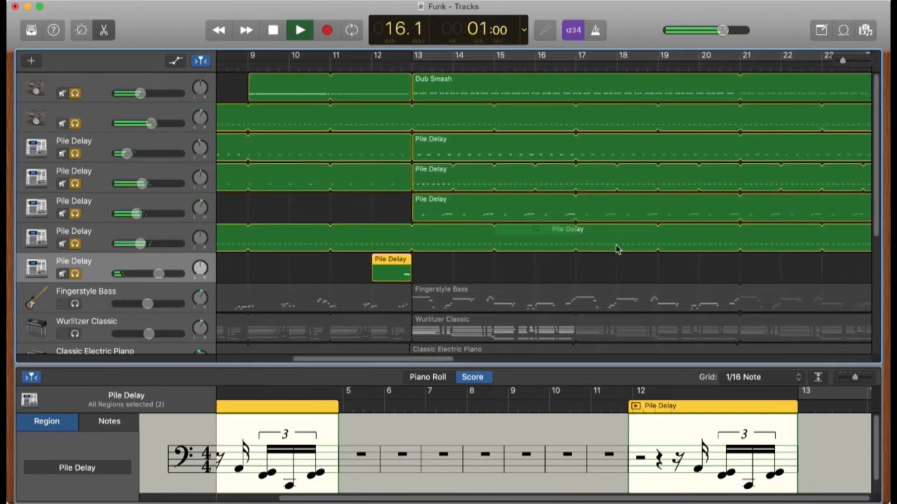
{"action": "key", "text": "space"}
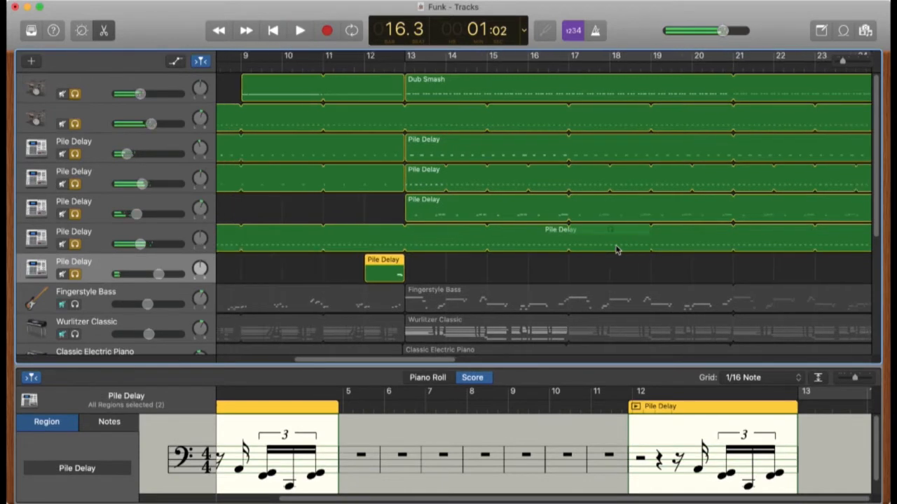
Look over the soloed drum regions, select the top drum track and show its kit in the sound library.
{"action": "scroll", "coordinate": [617, 249], "scroll_direction": "left", "scroll_amount": 5}
{"action": "scroll", "coordinate": [616, 249], "scroll_direction": "right", "scroll_amount": 5}
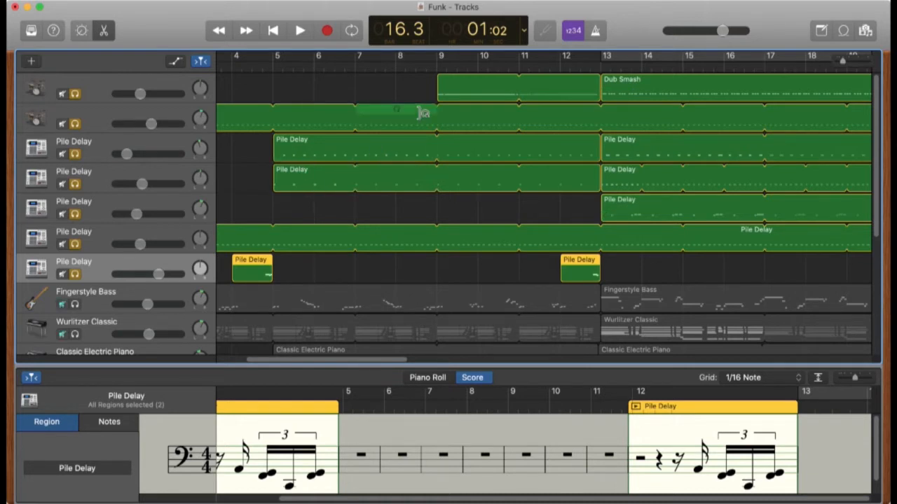
{"action": "scroll", "coordinate": [423, 109], "scroll_direction": "left", "scroll_amount": 5}
{"action": "scroll", "coordinate": [422, 110], "scroll_direction": "right", "scroll_amount": 5}
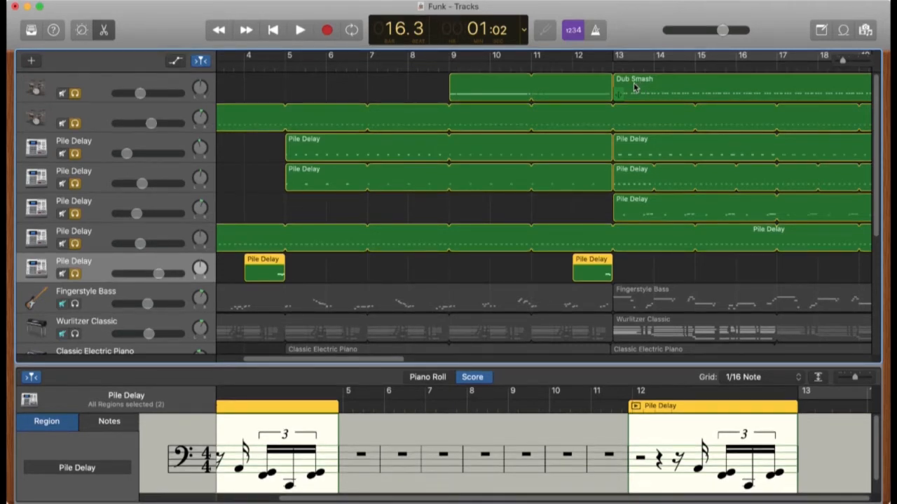
{"action": "left_click", "coordinate": [107, 90]}
{"action": "key", "text": "y"}
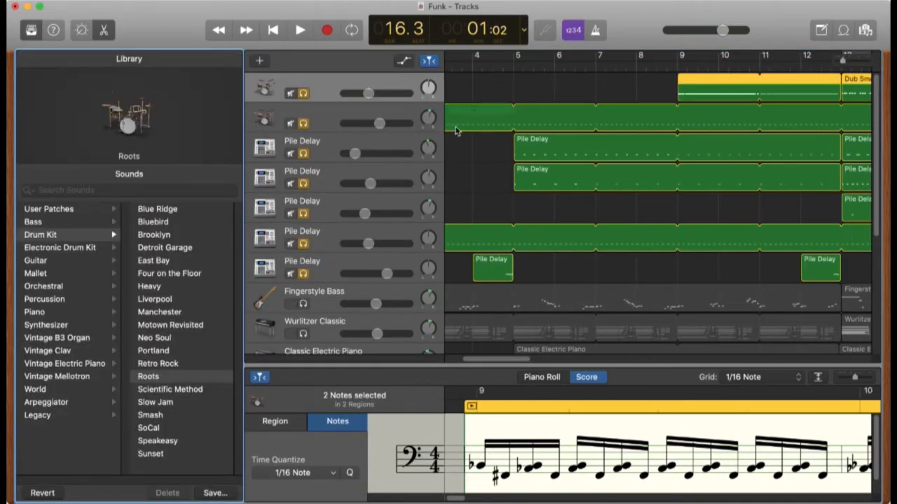
Play the soloed drum and percussion tracks into bar 15 and hide the sound library.
{"action": "key", "text": "space"}
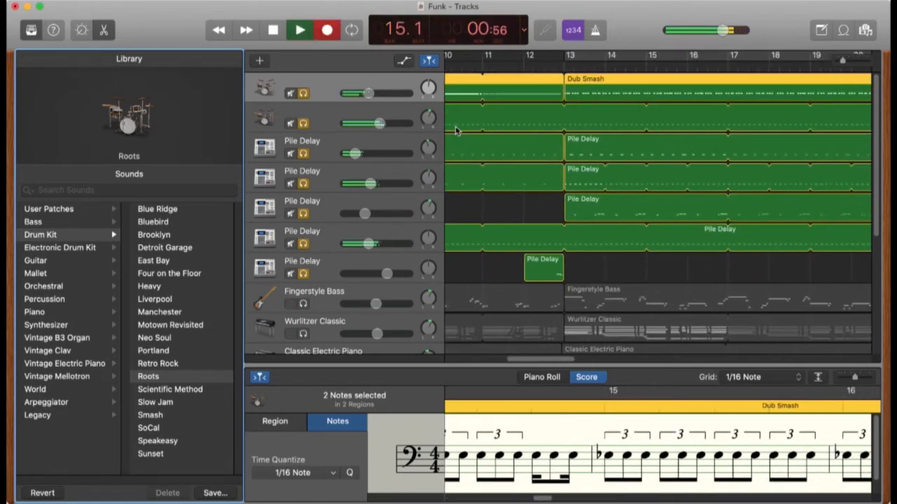
{"action": "key", "text": "space"}
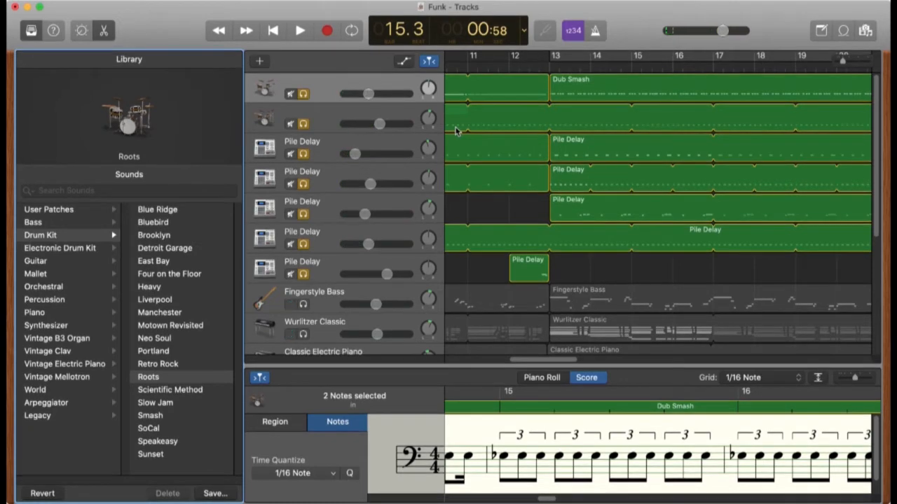
{"action": "key", "text": "y"}
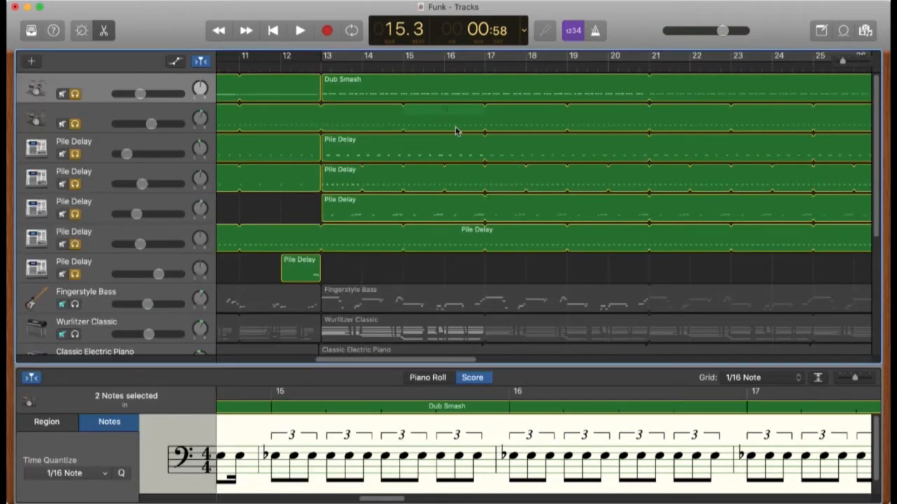
Examine where the drum and Pile Delay regions enter and overlap from bar 1 through the section starting at bar 13.
{"action": "scroll", "coordinate": [455, 131], "scroll_direction": "left", "scroll_amount": 10}
{"action": "scroll", "coordinate": [455, 131], "scroll_direction": "right", "scroll_amount": 9}
{"action": "scroll", "coordinate": [455, 131], "scroll_direction": "left", "scroll_amount": 1}
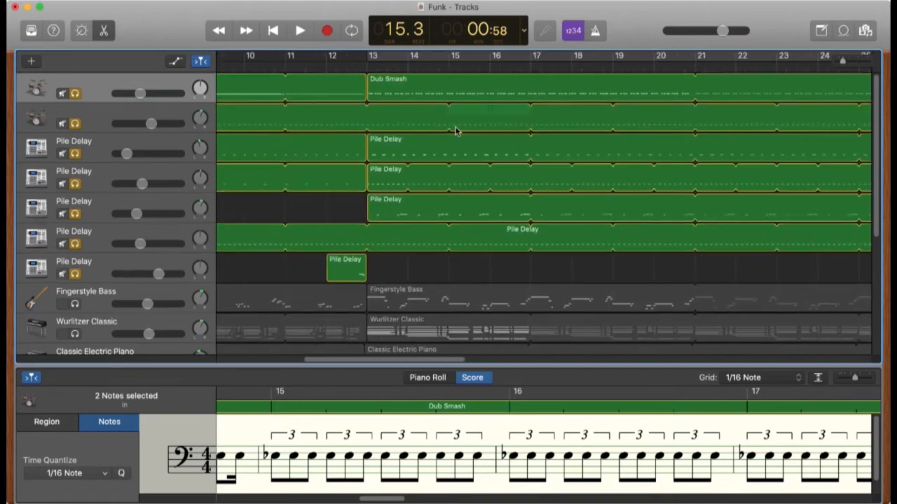
{"action": "scroll", "coordinate": [425, 131], "scroll_direction": "left", "scroll_amount": 3}
{"action": "scroll", "coordinate": [425, 131], "scroll_direction": "down", "scroll_amount": 1}
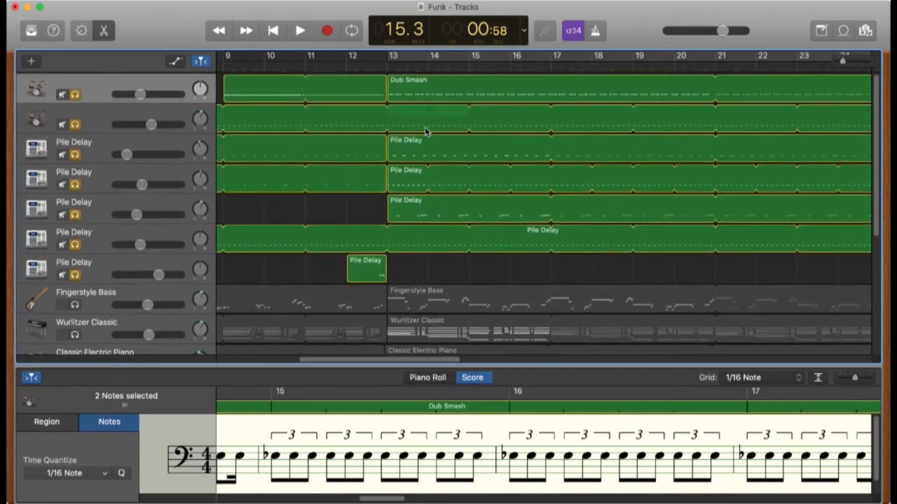
{"action": "scroll", "coordinate": [425, 131], "scroll_direction": "up", "scroll_amount": 1}
{"action": "scroll", "coordinate": [426, 131], "scroll_direction": "left", "scroll_amount": 8}
{"action": "scroll", "coordinate": [425, 131], "scroll_direction": "right", "scroll_amount": 4}
{"action": "scroll", "coordinate": [425, 131], "scroll_direction": "right", "scroll_amount": 2}
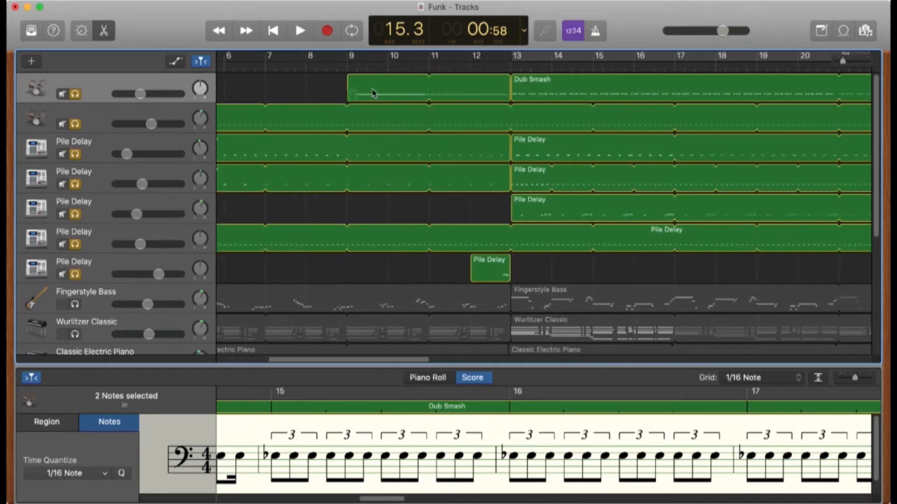
{"action": "scroll", "coordinate": [568, 82], "scroll_direction": "left", "scroll_amount": 5}
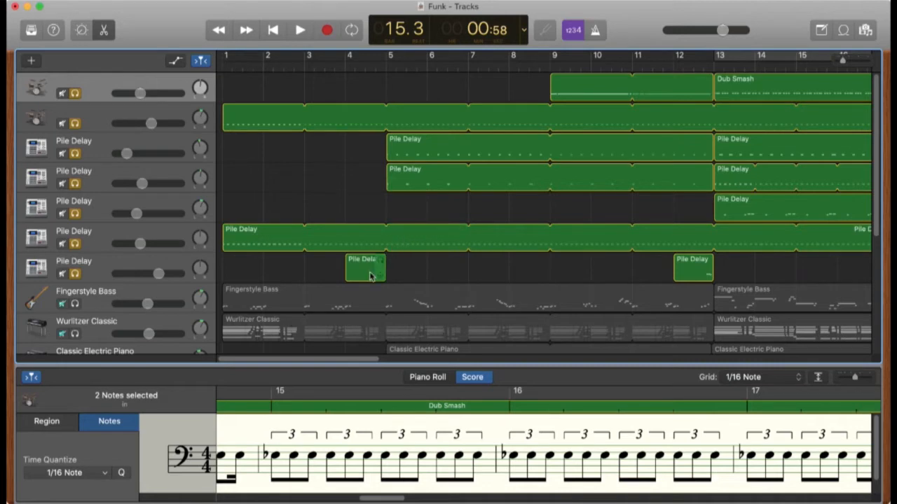
{"action": "scroll", "coordinate": [448, 272], "scroll_direction": "right", "scroll_amount": 10}
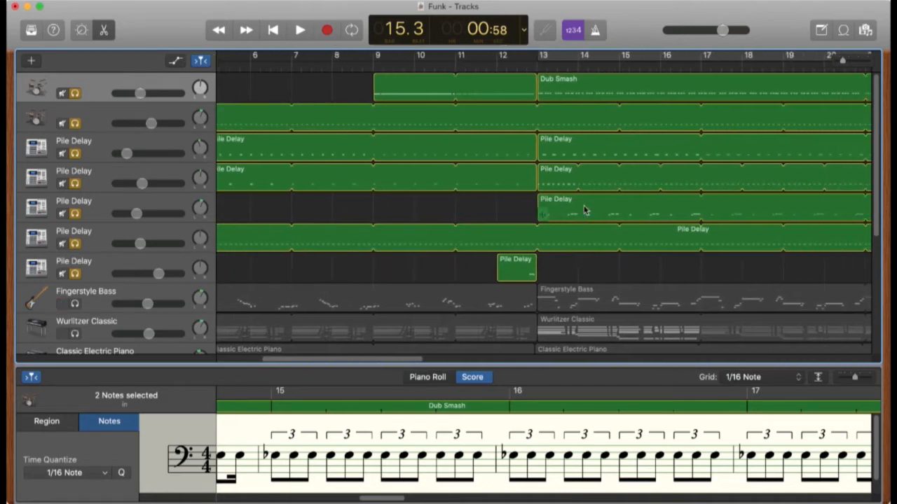
{"action": "scroll", "coordinate": [585, 210], "scroll_direction": "left", "scroll_amount": 3}
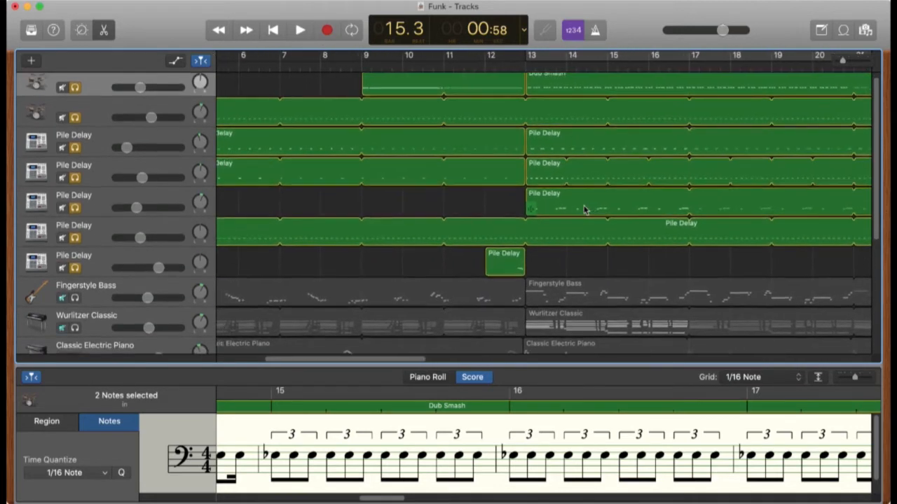
Turn off solo on both drum tracks and all five Pile Delay tracks.
{"action": "left_click", "coordinate": [76, 94]}
{"action": "left_click", "coordinate": [75, 124]}
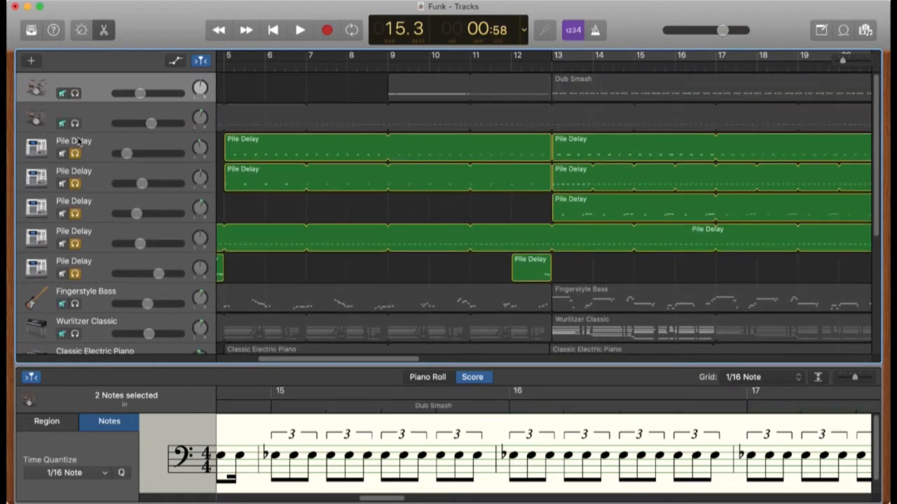
{"action": "left_click", "coordinate": [75, 154]}
{"action": "left_click", "coordinate": [75, 184]}
{"action": "left_click", "coordinate": [75, 214]}
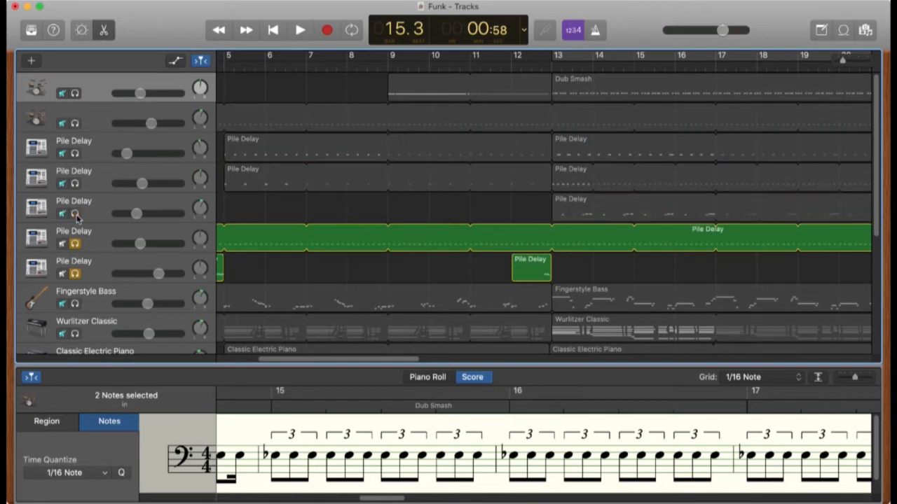
{"action": "left_click", "coordinate": [75, 244]}
{"action": "left_click", "coordinate": [74, 274]}
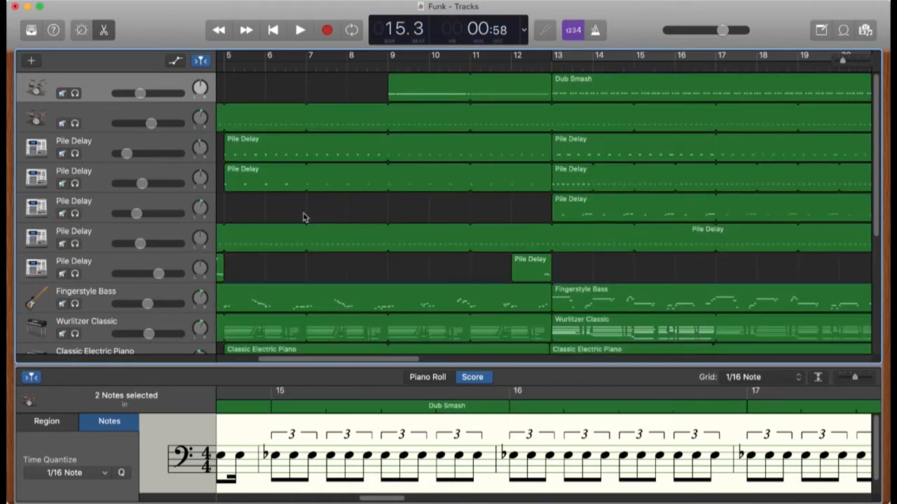
Play the full mix from the beginning of the song into bar 3.
{"action": "key", "text": "Return"}
{"action": "key", "text": "space"}
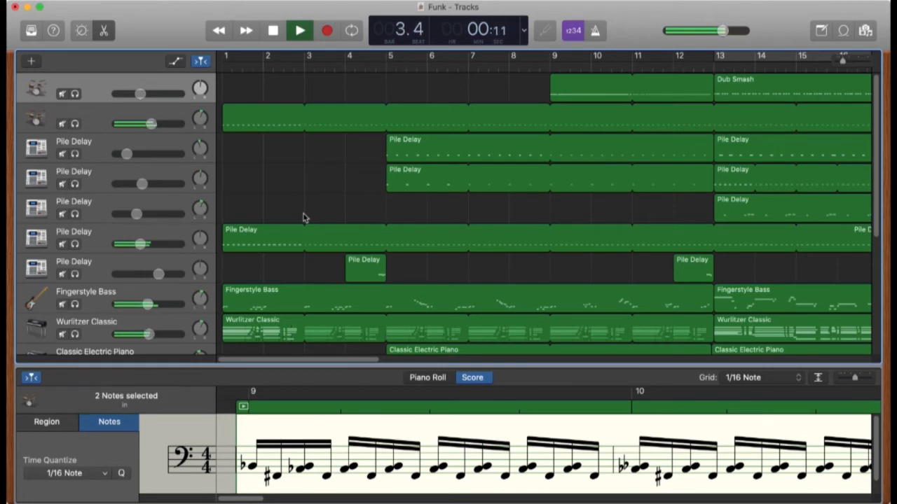
{"action": "key", "text": "space"}
Play the full mix from bar 5 to bar 8 while surveying the percussion, bass and keyboard tracks.
{"action": "scroll", "coordinate": [303, 218], "scroll_direction": "right", "scroll_amount": 2}
{"action": "scroll", "coordinate": [303, 218], "scroll_direction": "down", "scroll_amount": 5}
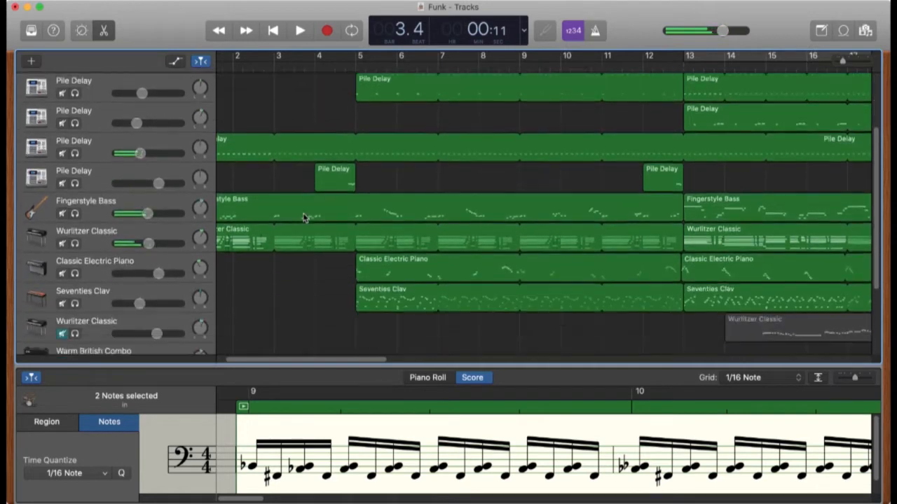
{"action": "scroll", "coordinate": [303, 218], "scroll_direction": "down", "scroll_amount": 1}
{"action": "left_click", "coordinate": [356, 68]}
{"action": "key", "text": "space"}
{"action": "scroll", "coordinate": [356, 67], "scroll_direction": "left", "scroll_amount": 2}
{"action": "scroll", "coordinate": [356, 67], "scroll_direction": "left", "scroll_amount": 1}
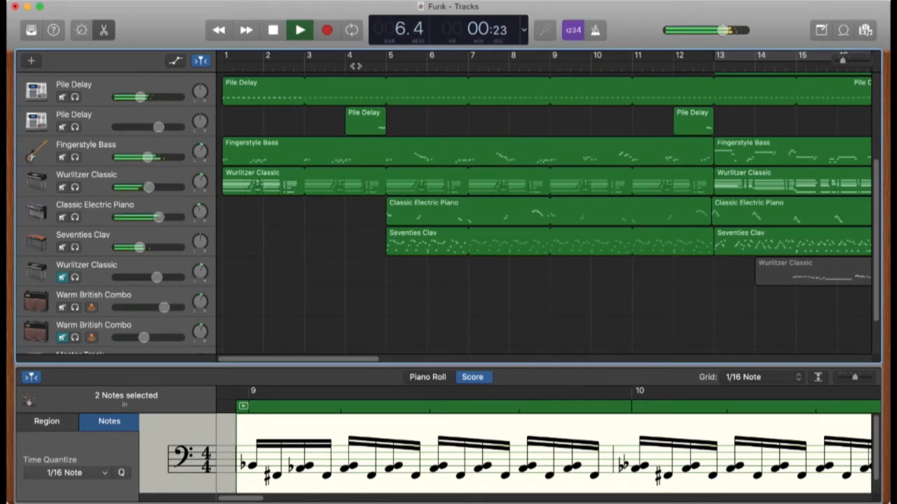
{"action": "scroll", "coordinate": [450, 140], "scroll_direction": "up", "scroll_amount": 5}
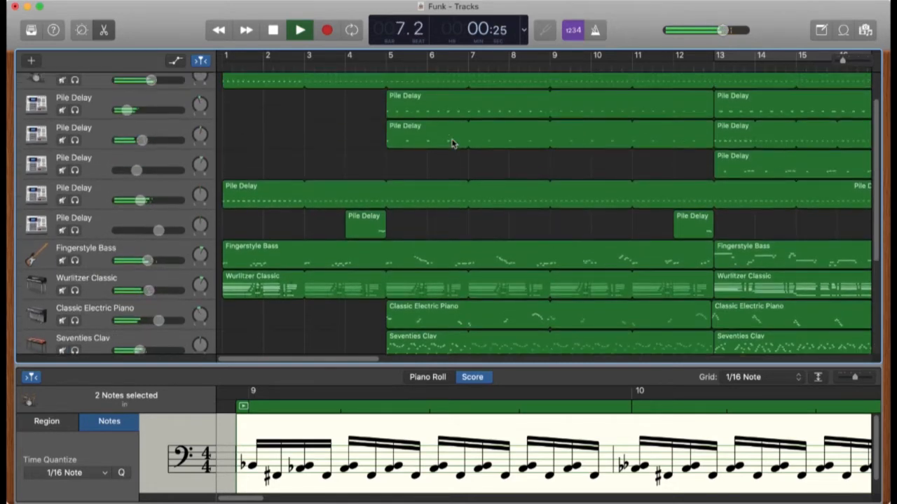
{"action": "scroll", "coordinate": [452, 143], "scroll_direction": "down", "scroll_amount": 5}
{"action": "scroll", "coordinate": [452, 143], "scroll_direction": "right", "scroll_amount": 8}
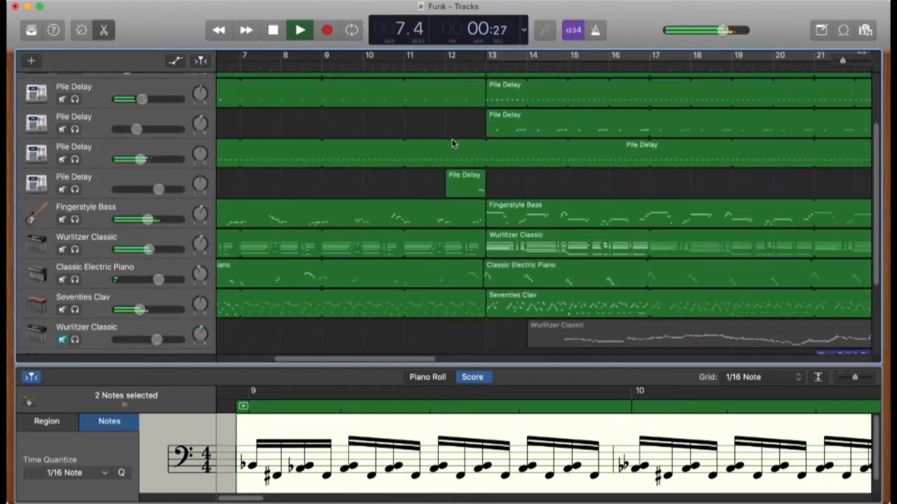
{"action": "scroll", "coordinate": [452, 143], "scroll_direction": "up", "scroll_amount": 4}
{"action": "scroll", "coordinate": [452, 143], "scroll_direction": "up", "scroll_amount": 1}
{"action": "scroll", "coordinate": [450, 143], "scroll_direction": "left", "scroll_amount": 6}
{"action": "key", "text": "space"}
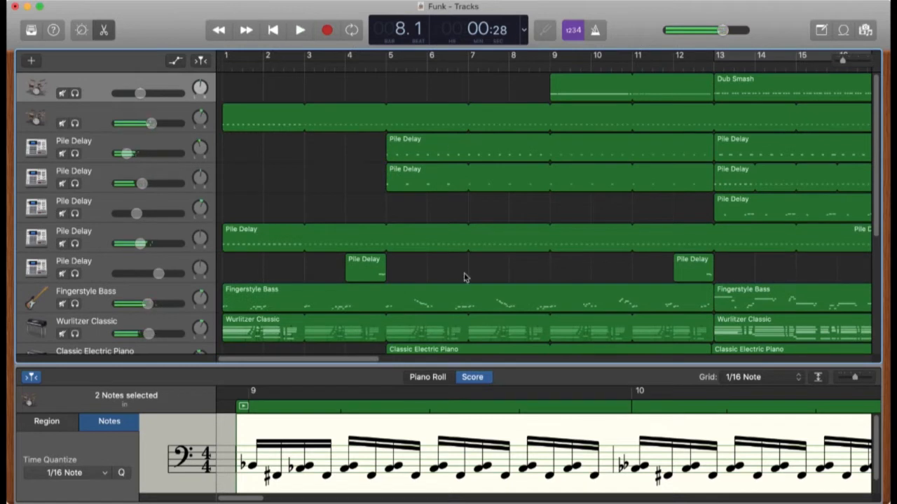
Select the first Fingerstyle Bass region and play the full mix from bar 5 to bar 6 alongside its score.
{"action": "left_click", "coordinate": [446, 297]}
{"action": "left_click", "coordinate": [398, 66]}
{"action": "key", "text": "space"}
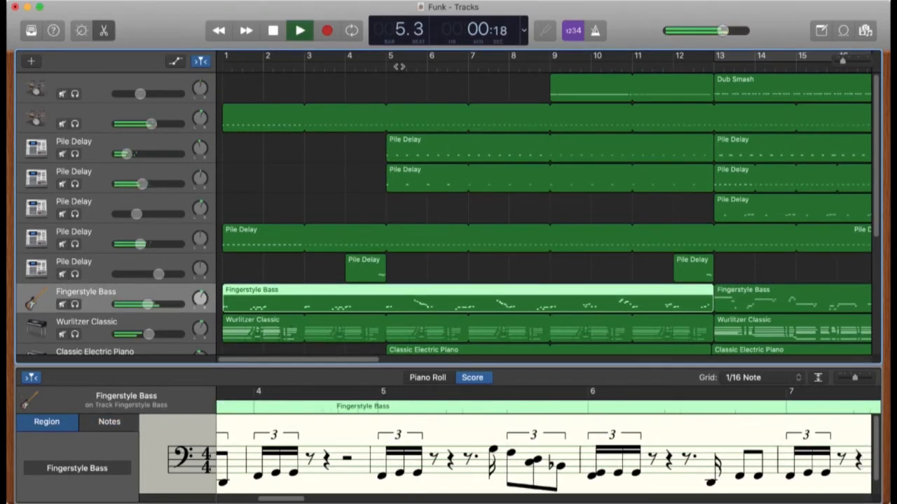
{"action": "key", "text": "space"}
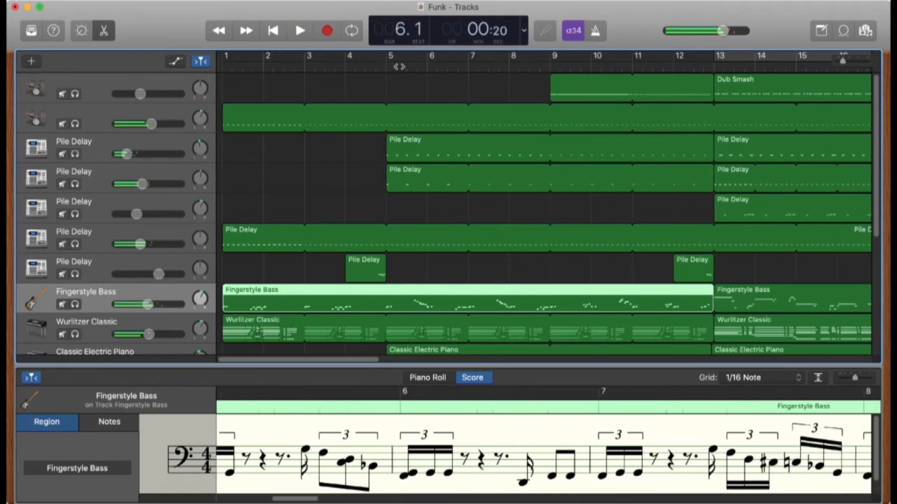
Continue playing the full mix from bar 6 to bar 15, pausing in bar 13, while following the bass score.
{"action": "key", "text": "space"}
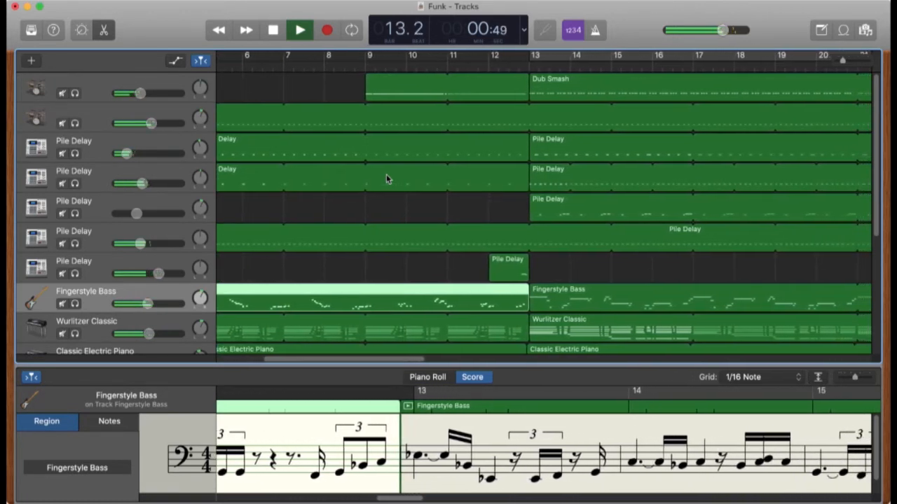
{"action": "key", "text": "space"}
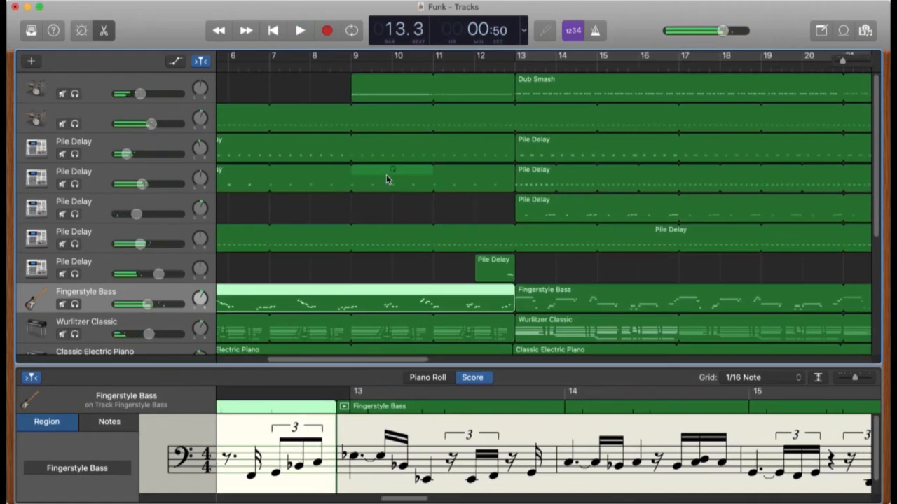
{"action": "key", "text": "space"}
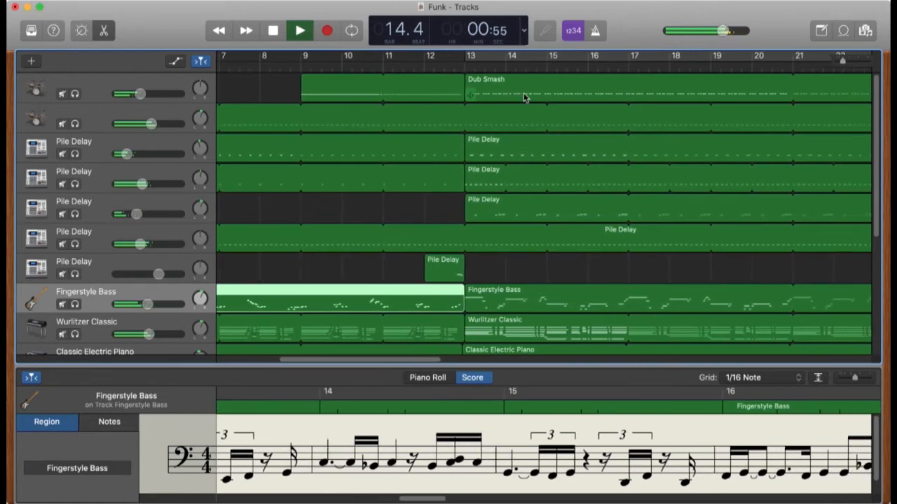
{"action": "key", "text": "space"}
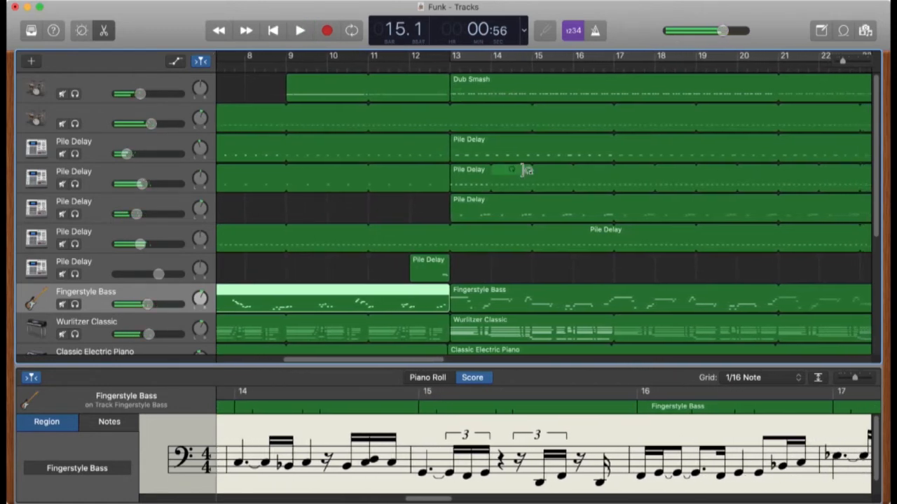
Select the Wurlitzer Classic region that starts at bar 13 and place the playhead at bar 13.
{"action": "scroll", "coordinate": [526, 171], "scroll_direction": "down", "scroll_amount": 6}
{"action": "scroll", "coordinate": [451, 270], "scroll_direction": "up", "scroll_amount": 5}
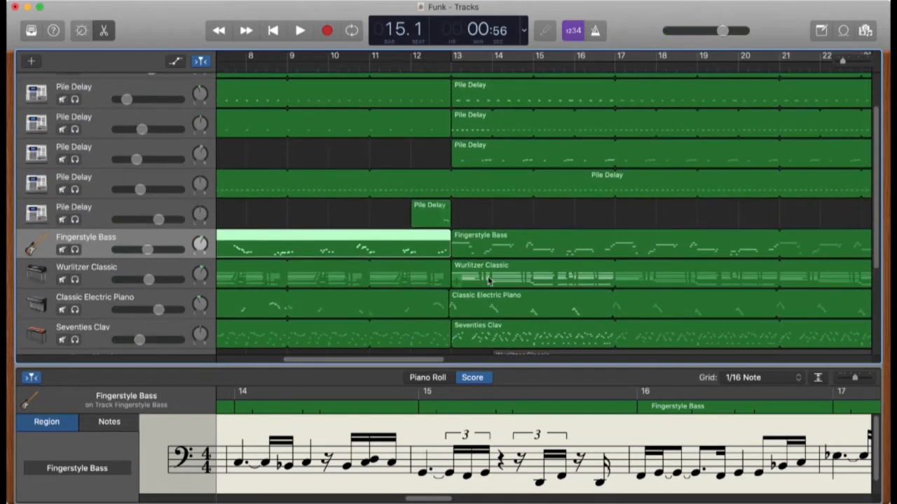
{"action": "left_click", "coordinate": [489, 280]}
{"action": "left_click", "coordinate": [451, 66]}
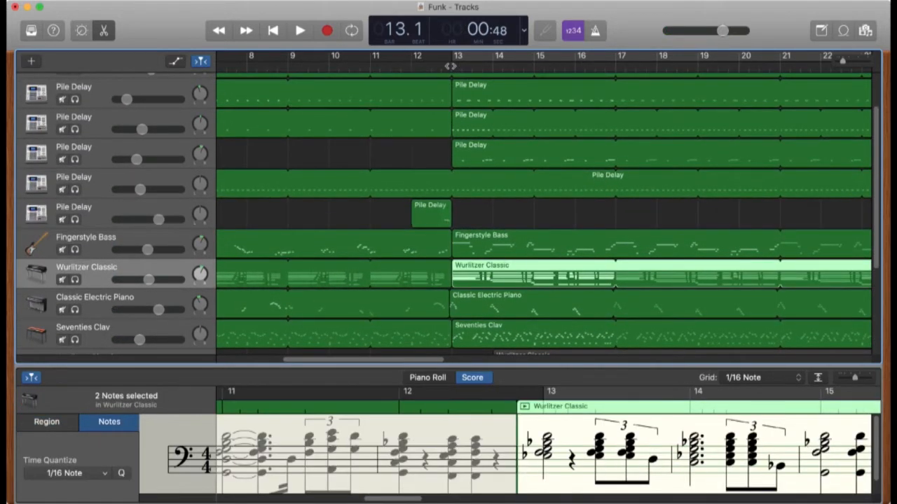
{"action": "scroll", "coordinate": [509, 144], "scroll_direction": "left", "scroll_amount": 2}
{"action": "scroll", "coordinate": [569, 362], "scroll_direction": "right", "scroll_amount": 2}
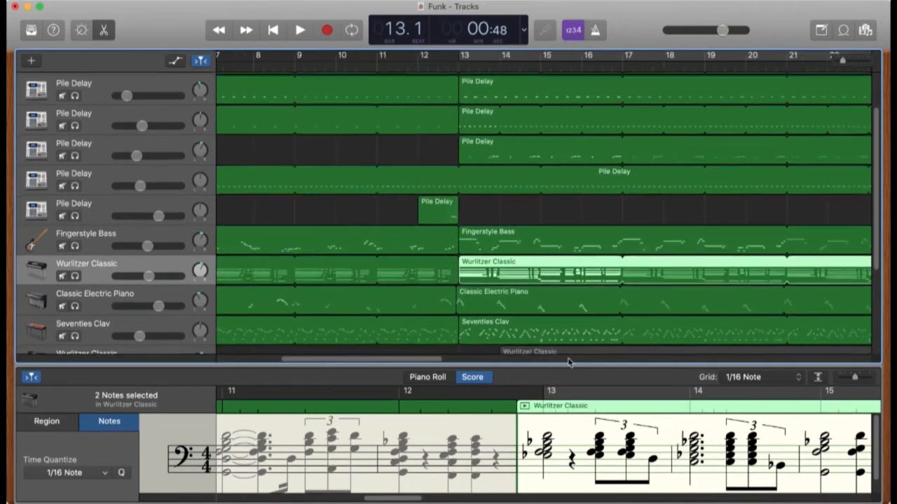
Compare the Wurlitzer Classic chords before and after bar 13 in the score and play the full mix through bar 13.
{"action": "scroll", "coordinate": [552, 475], "scroll_direction": "right", "scroll_amount": 4}
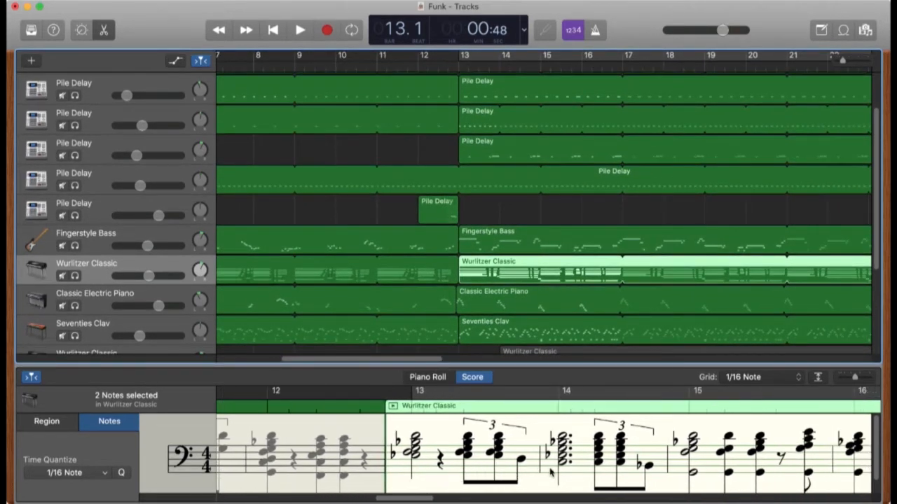
{"action": "scroll", "coordinate": [550, 472], "scroll_direction": "left", "scroll_amount": 5}
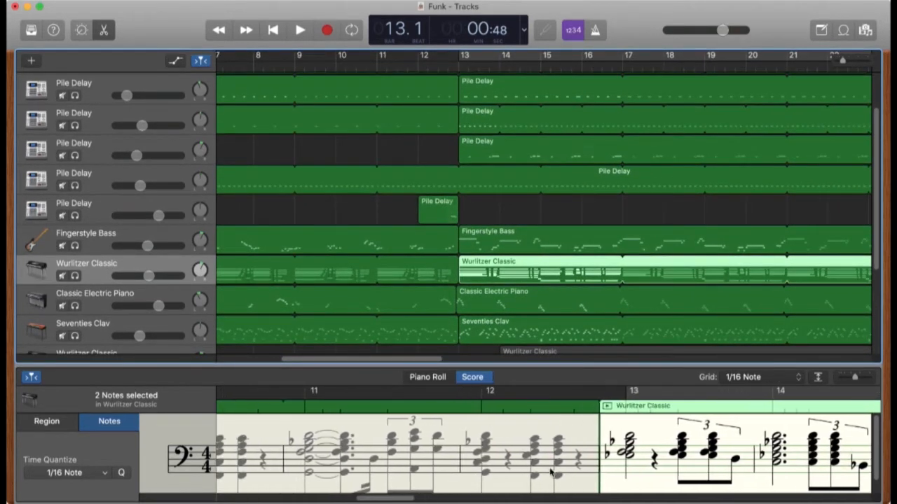
{"action": "scroll", "coordinate": [550, 473], "scroll_direction": "right", "scroll_amount": 6}
{"action": "scroll", "coordinate": [551, 473], "scroll_direction": "right", "scroll_amount": 2}
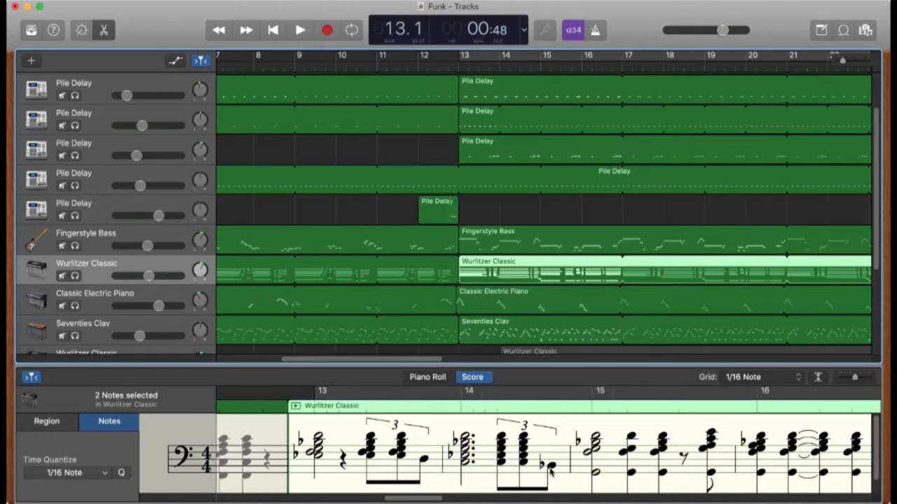
{"action": "key", "text": "space"}
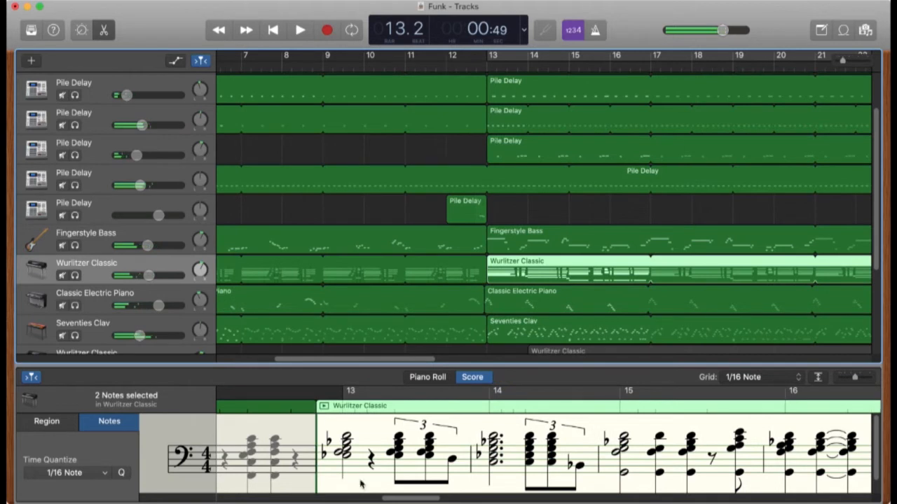
{"action": "key", "text": "space"}
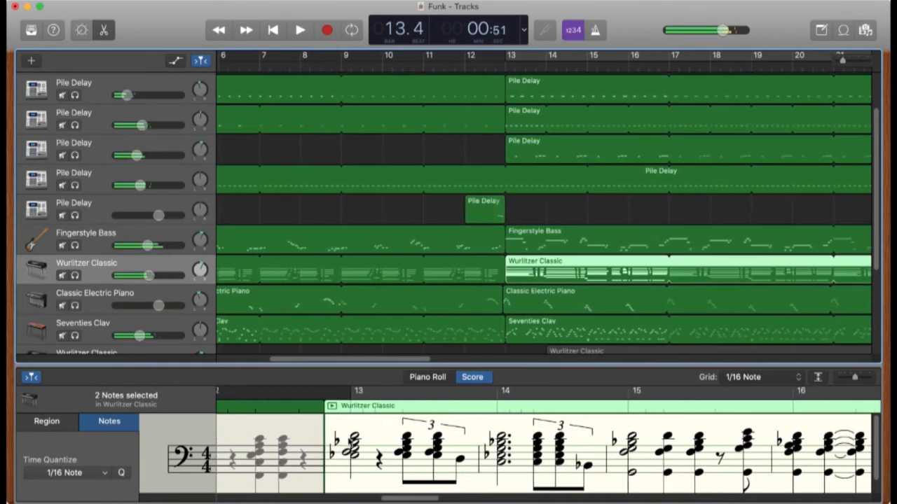
Play the full mix in short passages from bar 14 to bar 17 while following the Wurlitzer Classic score.
{"action": "key", "text": "space"}
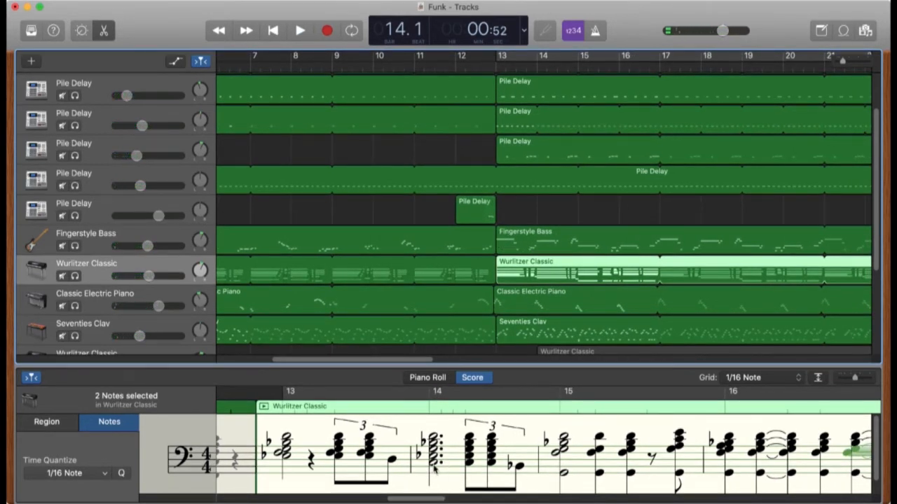
{"action": "key", "text": "space"}
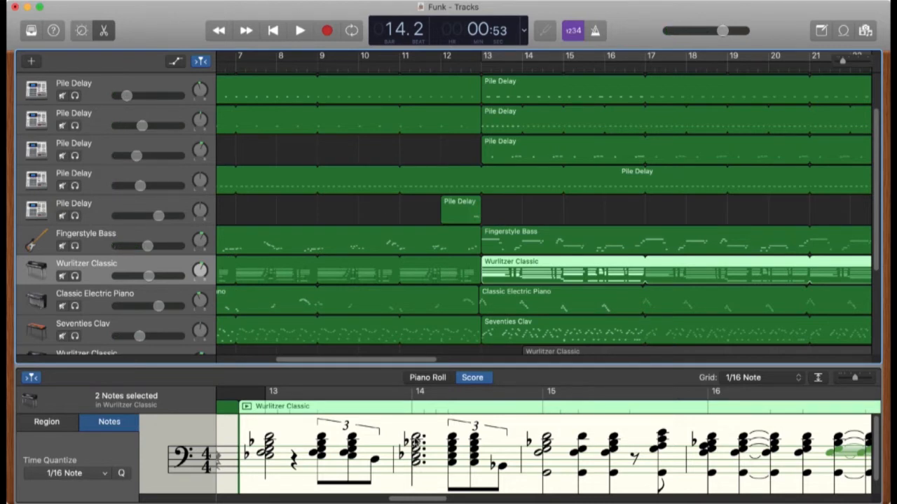
{"action": "key", "text": "space"}
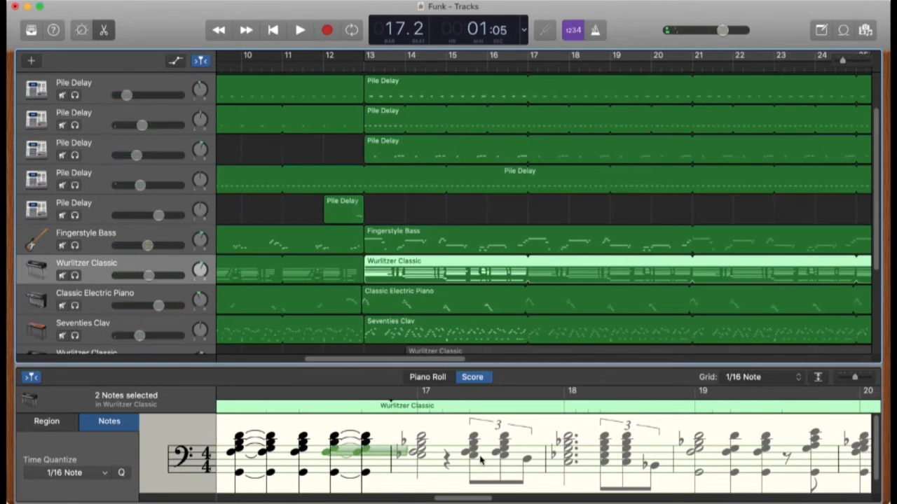
Turn on cycling for the range starting at bar 13 and play the full mix as far as bar 15.
{"action": "key", "text": "c"}
{"action": "key", "text": "space"}
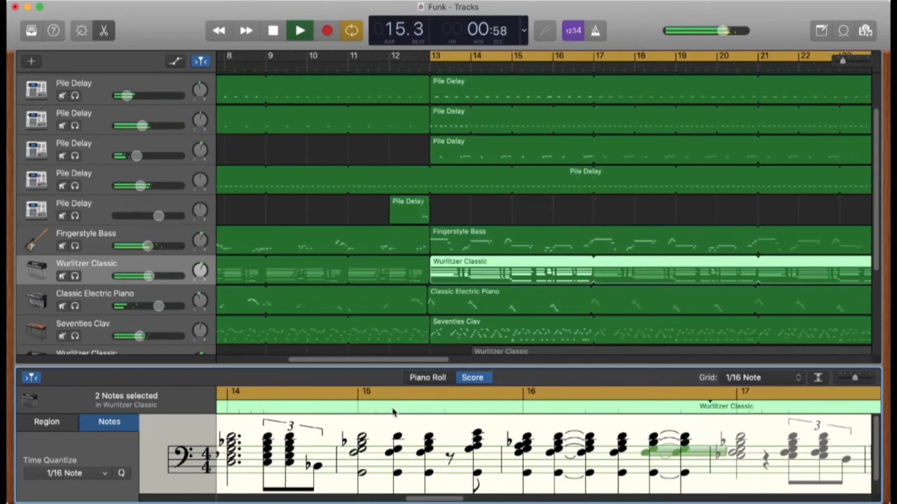
{"action": "key", "text": "space"}
Examine the Wurlitzer Classic chords from bar 13 onward in the score and continue the full mix into bar 16.
{"action": "scroll", "coordinate": [394, 413], "scroll_direction": "left", "scroll_amount": 3}
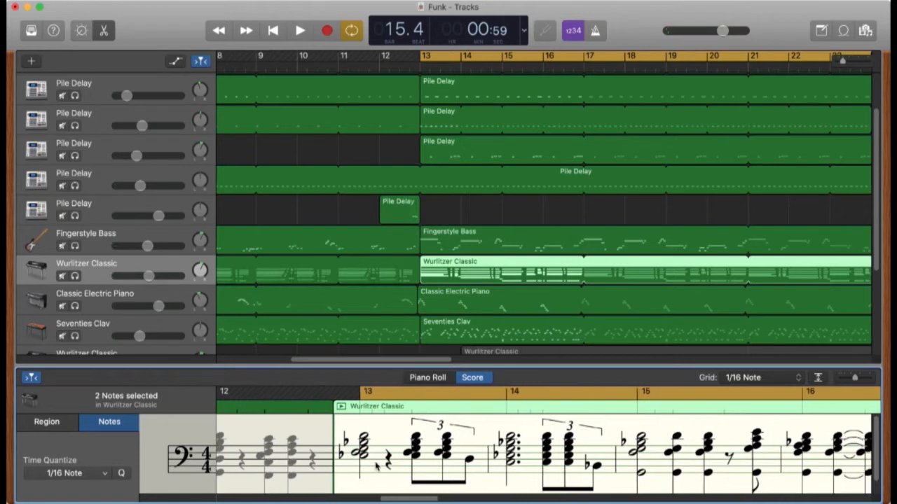
{"action": "scroll", "coordinate": [376, 466], "scroll_direction": "right", "scroll_amount": 8}
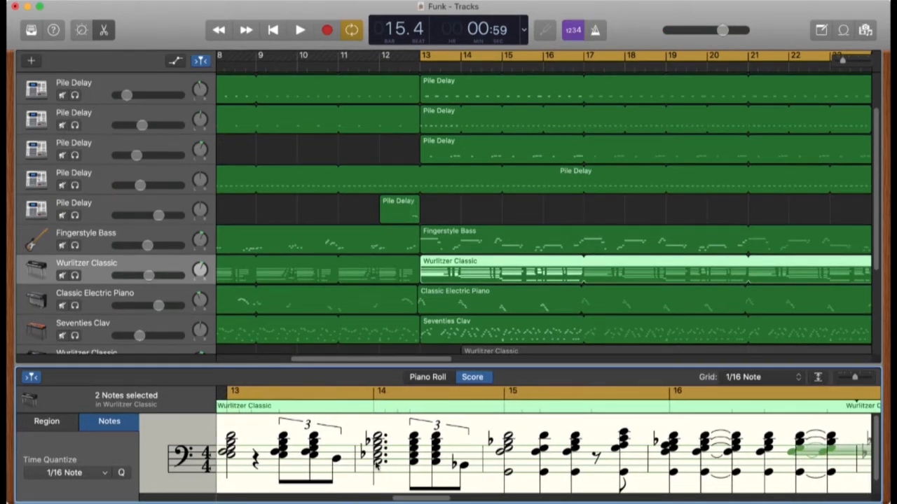
{"action": "scroll", "coordinate": [376, 465], "scroll_direction": "right", "scroll_amount": 15}
{"action": "key", "text": "space"}
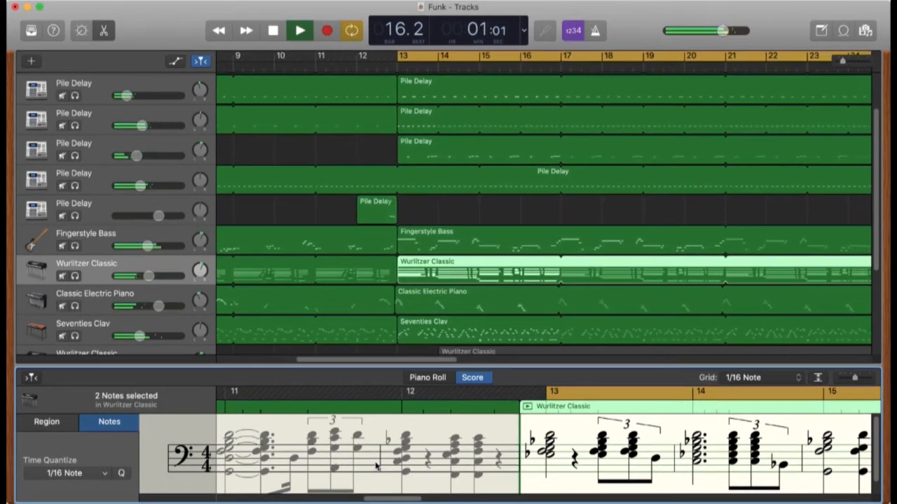
{"action": "key", "text": "space"}
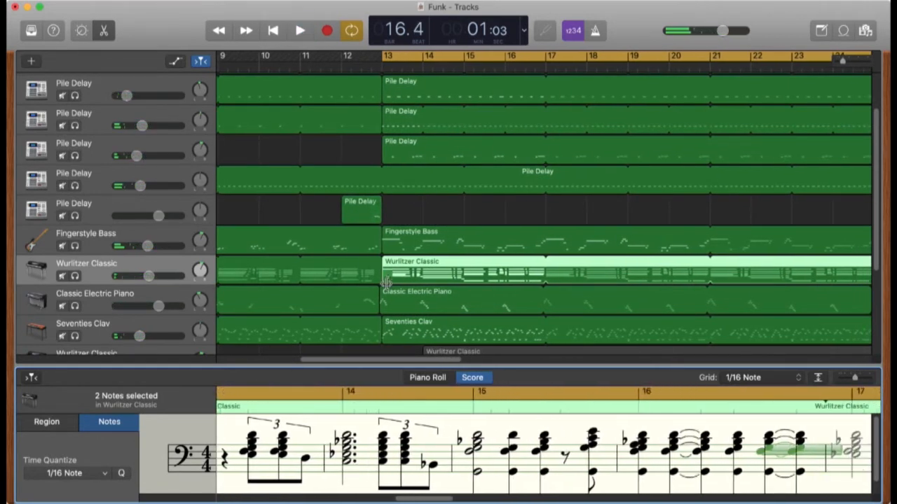
Solo the Seventies Clav track, place the playhead at bar 13 and select the region that starts there.
{"action": "scroll", "coordinate": [247, 318], "scroll_direction": "down", "scroll_amount": 3}
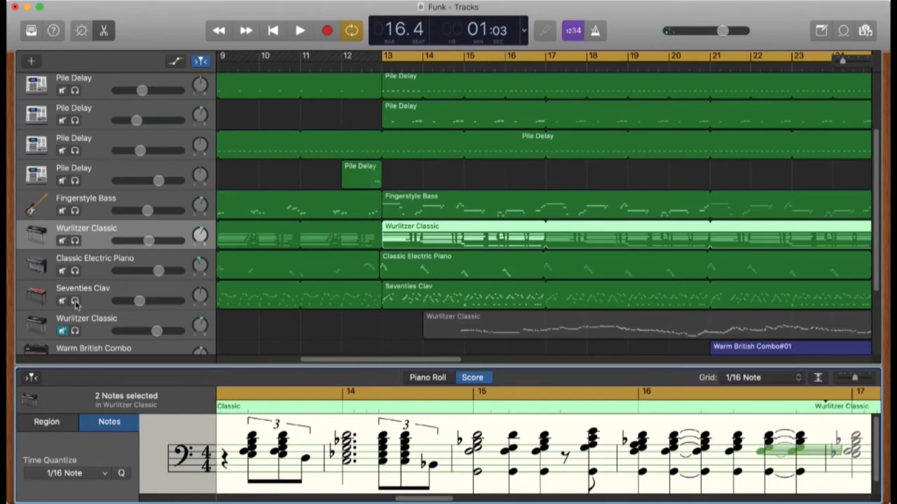
{"action": "left_click", "coordinate": [75, 301]}
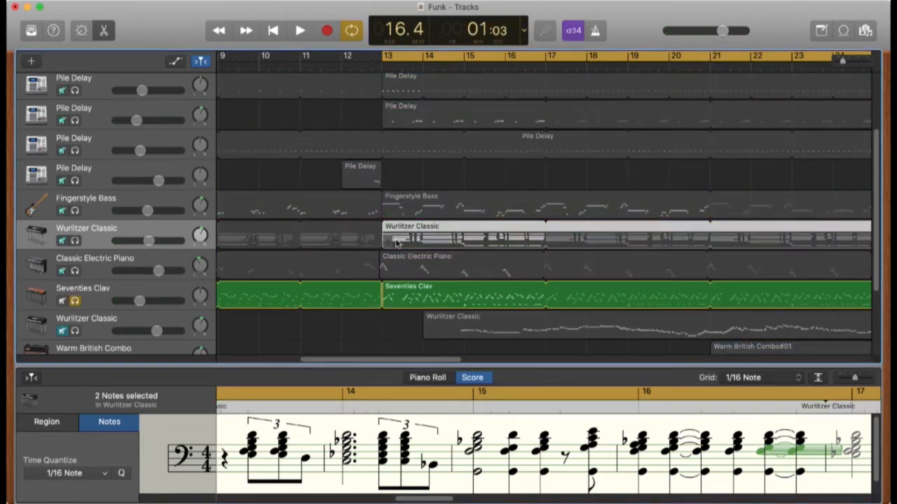
{"action": "left_click", "coordinate": [386, 66]}
{"action": "left_click", "coordinate": [426, 299]}
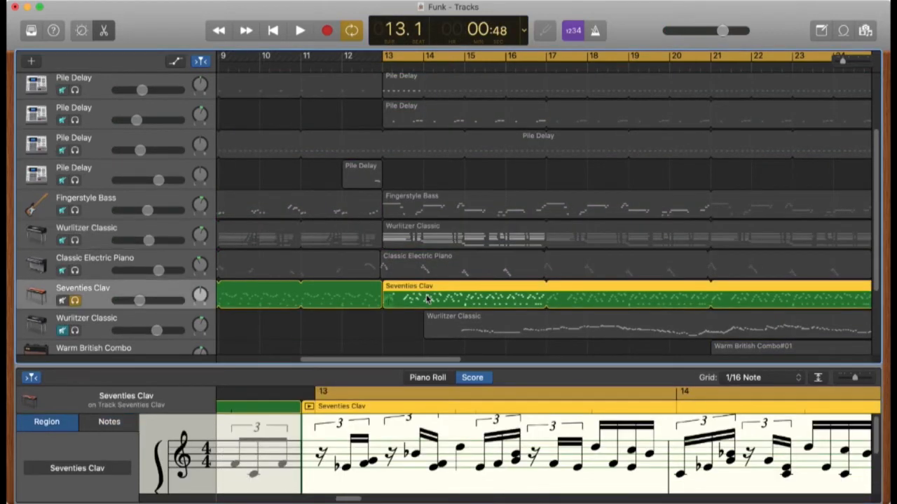
Play the soloed Seventies Clav from bar 13 to bar 16 while following its treble and bass staves in the score.
{"action": "key", "text": "space"}
{"action": "scroll", "coordinate": [362, 322], "scroll_direction": "down", "scroll_amount": 2}
{"action": "scroll", "coordinate": [506, 448], "scroll_direction": "down", "scroll_amount": 2}
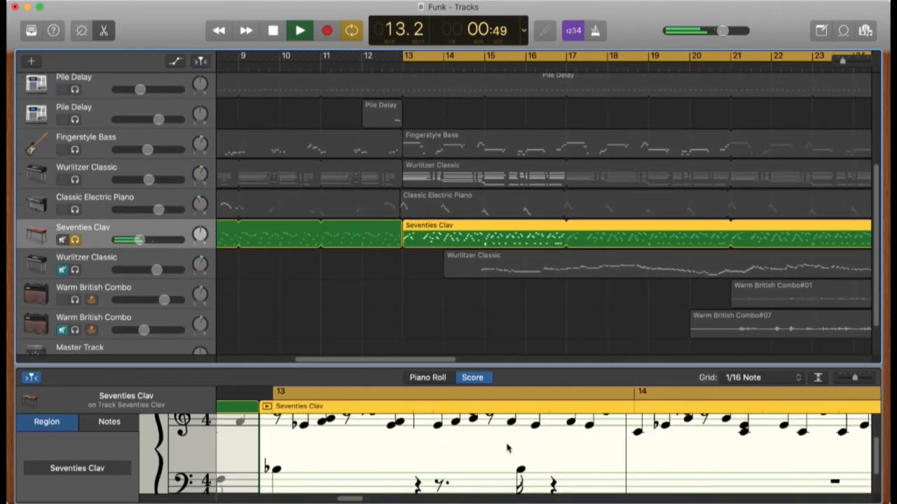
{"action": "scroll", "coordinate": [509, 449], "scroll_direction": "right", "scroll_amount": 2}
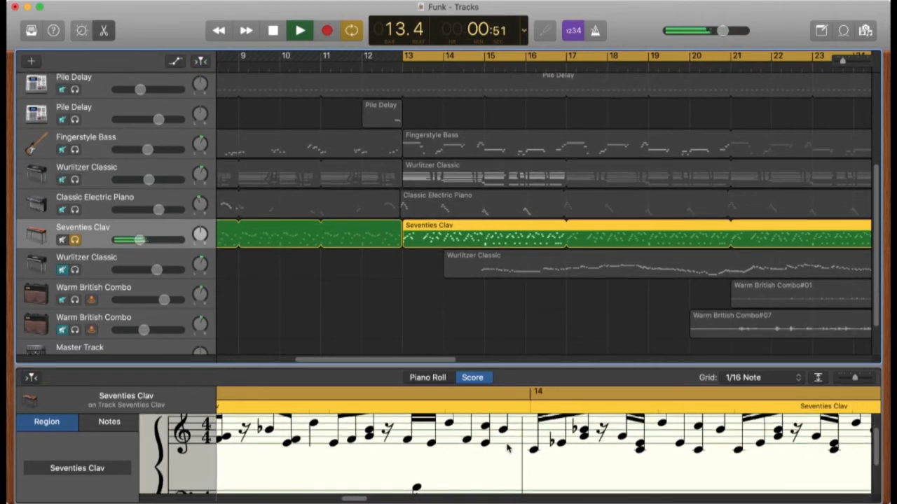
{"action": "scroll", "coordinate": [509, 449], "scroll_direction": "right", "scroll_amount": 5}
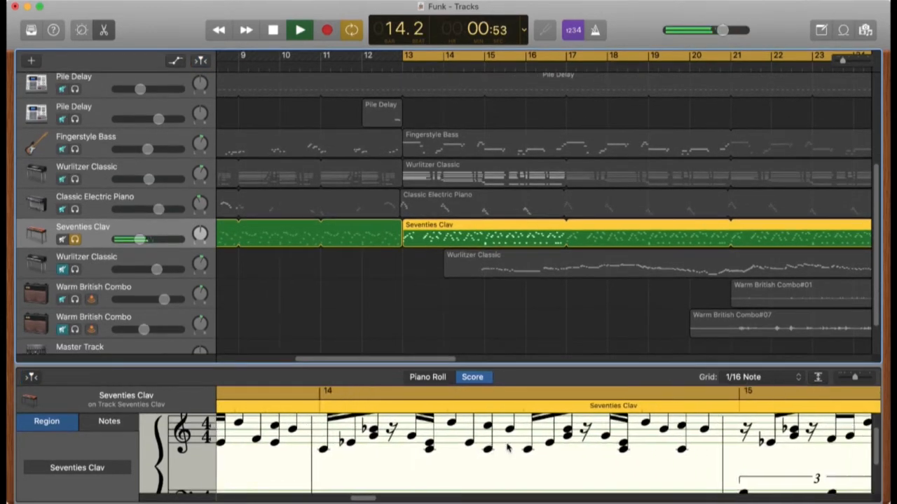
{"action": "scroll", "coordinate": [509, 449], "scroll_direction": "right", "scroll_amount": 6}
{"action": "scroll", "coordinate": [508, 448], "scroll_direction": "down", "scroll_amount": 1}
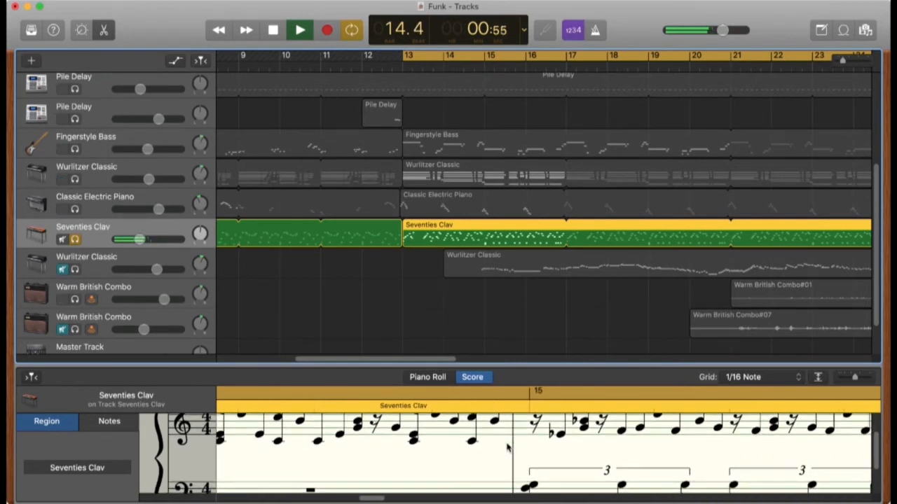
{"action": "scroll", "coordinate": [509, 449], "scroll_direction": "right", "scroll_amount": 3}
{"action": "scroll", "coordinate": [509, 449], "scroll_direction": "up", "scroll_amount": 1}
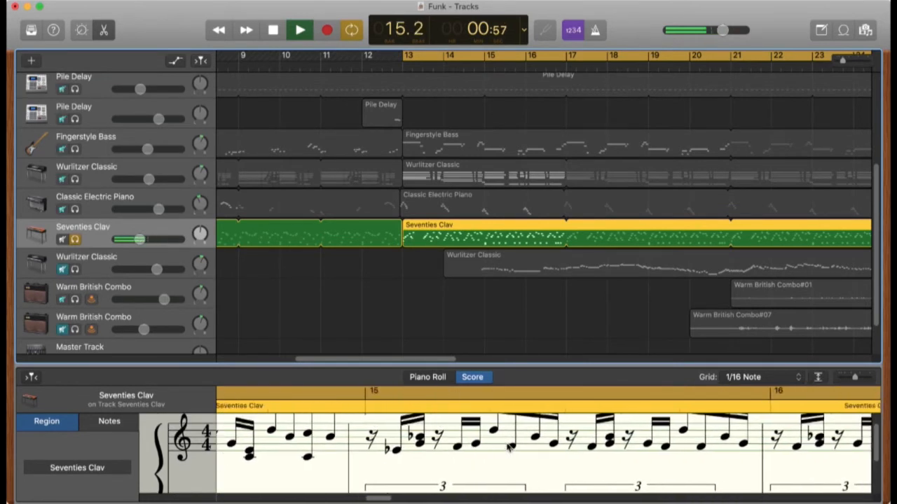
{"action": "scroll", "coordinate": [509, 448], "scroll_direction": "right", "scroll_amount": 9}
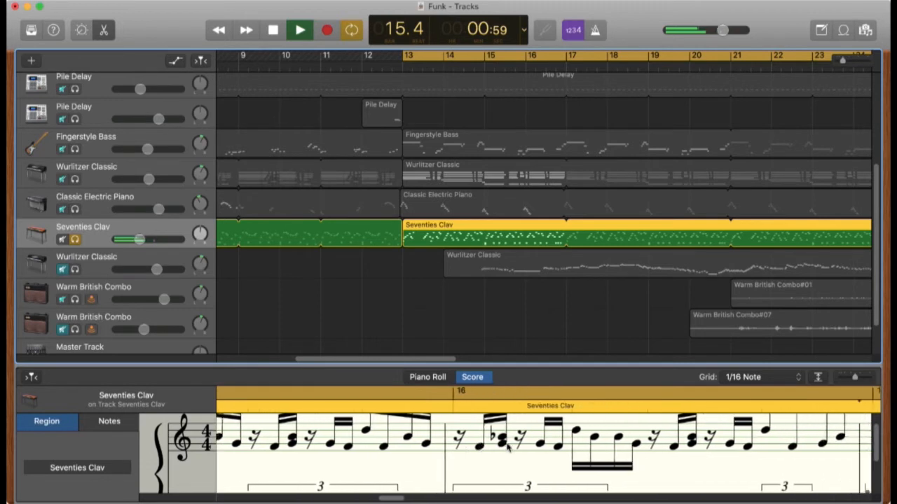
{"action": "scroll", "coordinate": [508, 447], "scroll_direction": "right", "scroll_amount": 1}
Make the score follow the playhead and play the soloed Seventies Clav to the end of bar 16.
{"action": "left_click", "coordinate": [31, 376]}
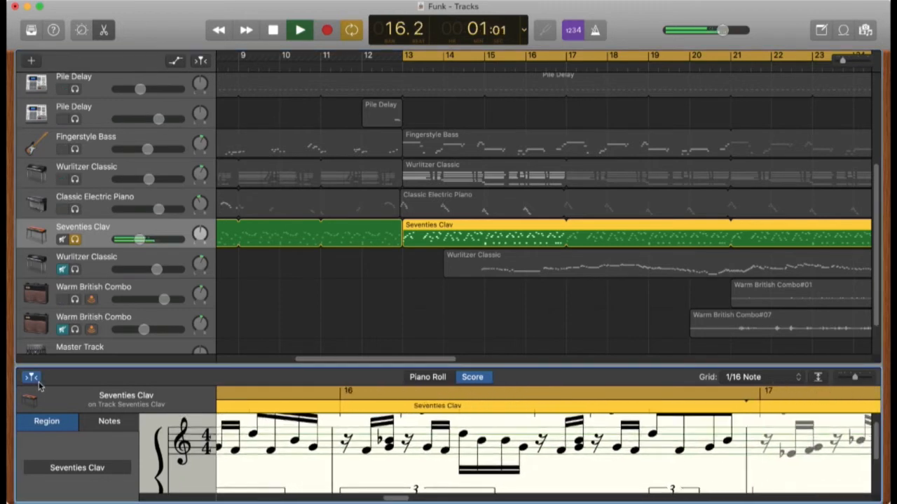
{"action": "scroll", "coordinate": [410, 447], "scroll_direction": "down", "scroll_amount": 2}
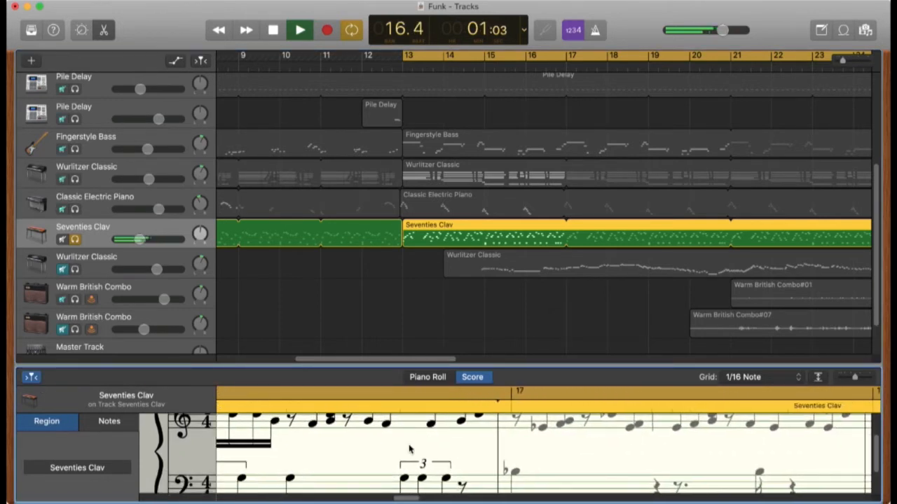
{"action": "key", "text": "space"}
Enlarge the score editor to show both Seventies Clav staves and play the part from bar 13 to bar 15.
{"action": "left_click_drag", "start_coordinate": [473, 365], "coordinate": [444, 72]}
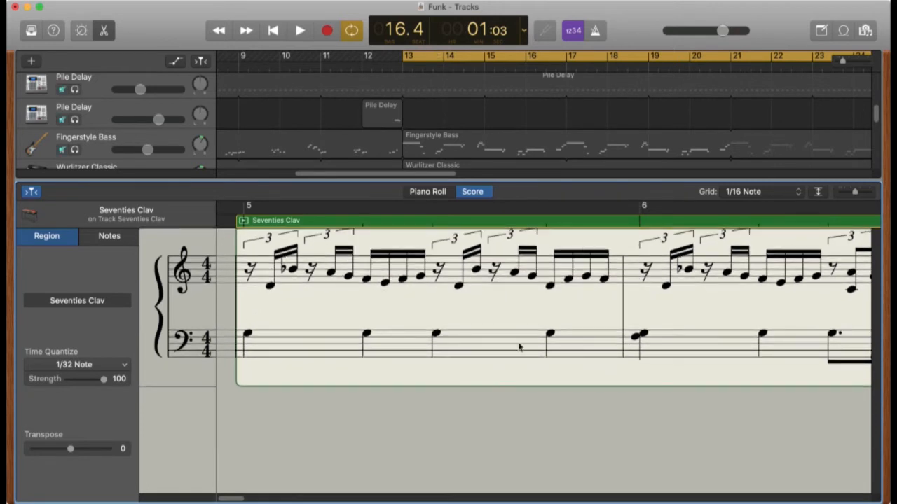
{"action": "left_click", "coordinate": [403, 67]}
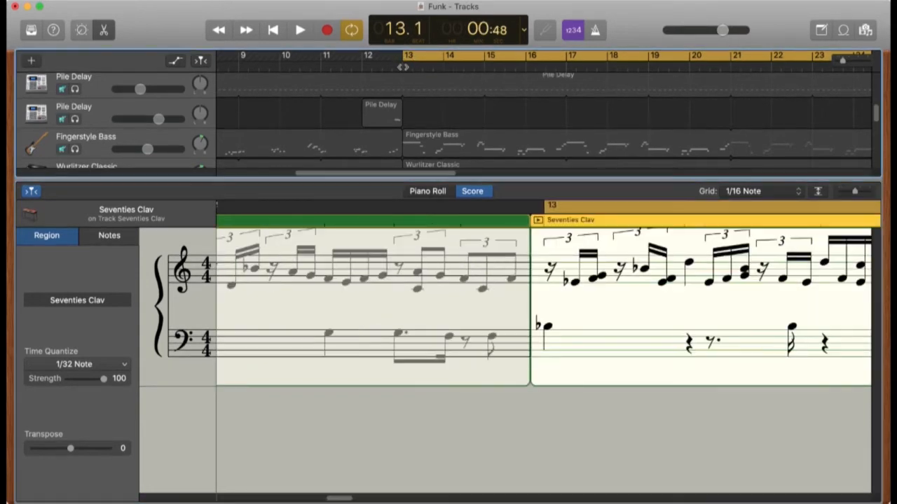
{"action": "key", "text": "space"}
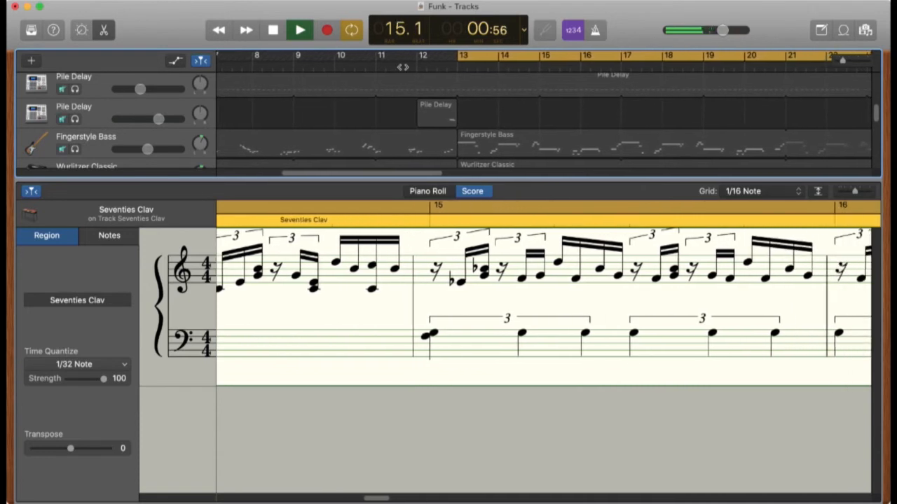
{"action": "key", "text": "space"}
Compare the Seventies Clav notation around bar 15 with bars 5 and 6, and replay the part from bar 13 to bar 16.
{"action": "scroll", "coordinate": [490, 136], "scroll_direction": "down", "scroll_amount": 5}
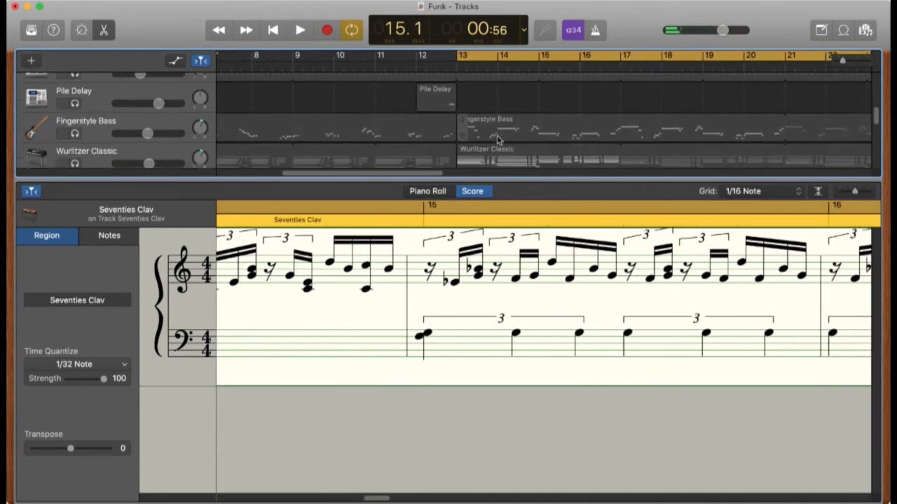
{"action": "scroll", "coordinate": [473, 341], "scroll_direction": "left", "scroll_amount": 10}
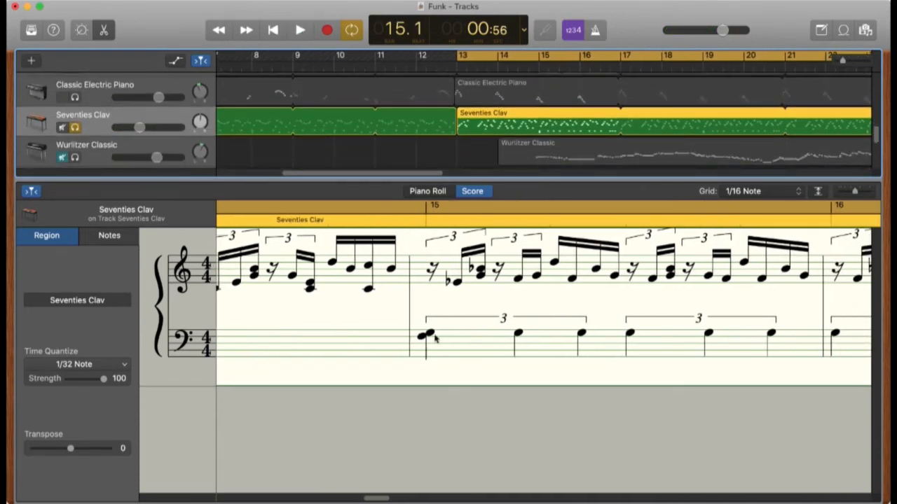
{"action": "scroll", "coordinate": [434, 339], "scroll_direction": "right", "scroll_amount": 10}
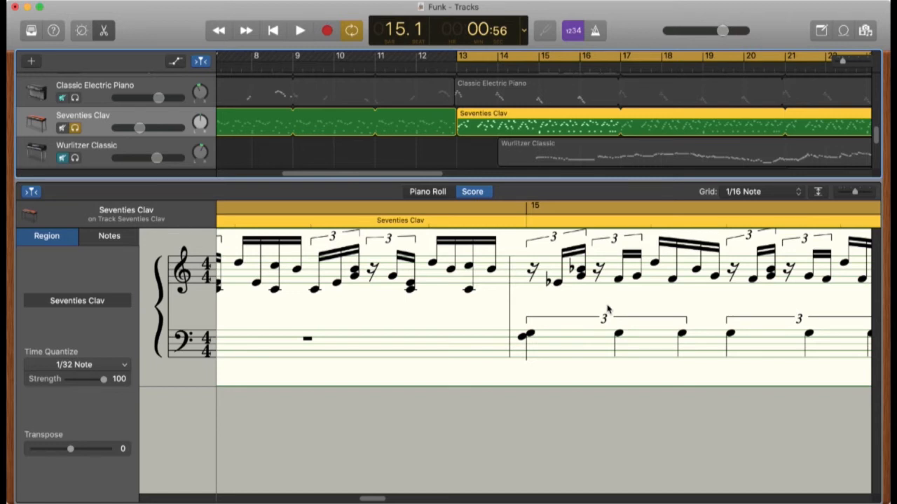
{"action": "scroll", "coordinate": [607, 308], "scroll_direction": "left", "scroll_amount": 20}
{"action": "scroll", "coordinate": [608, 308], "scroll_direction": "left", "scroll_amount": 10}
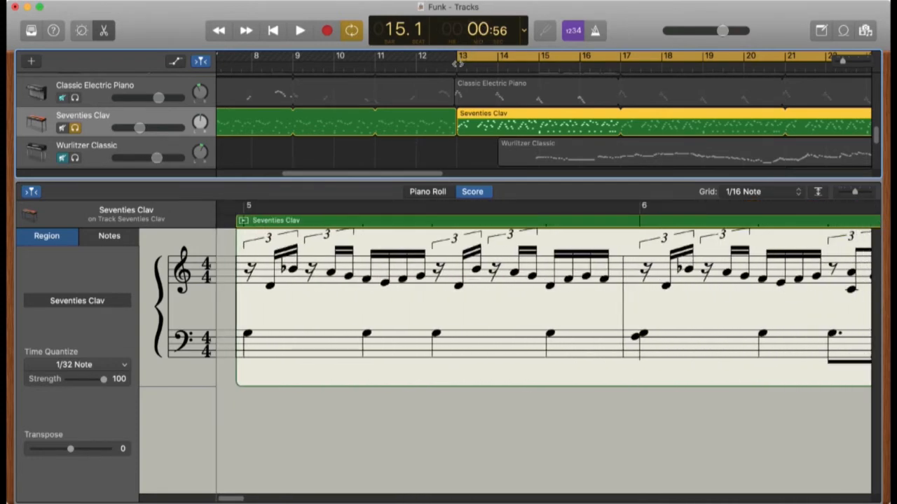
{"action": "left_click", "coordinate": [457, 63]}
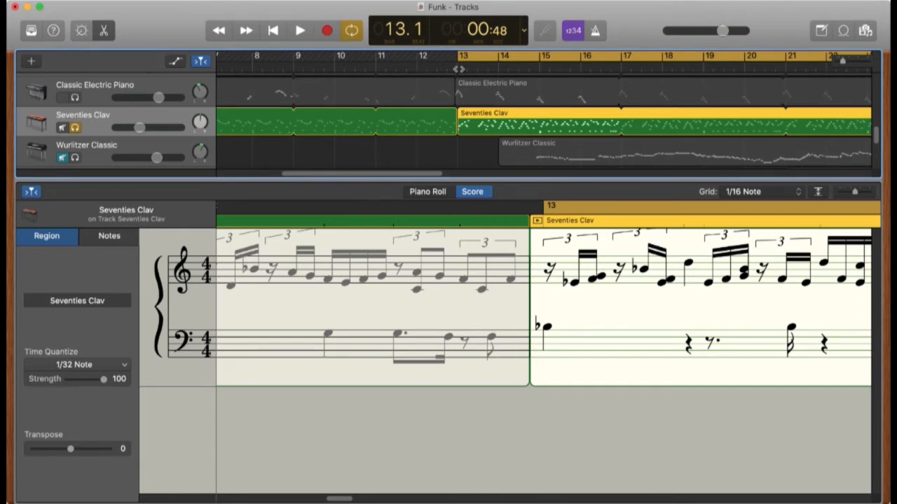
{"action": "key", "text": "space"}
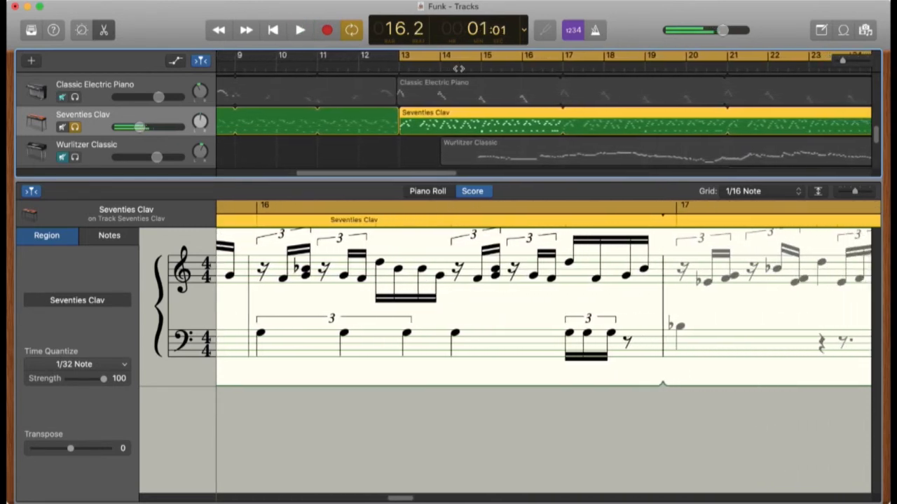
Show the Seventies Clav notes in the Piano Roll and play the soloed part, stopping in bar 15.
{"action": "left_click", "coordinate": [434, 192]}
{"action": "key", "text": "space"}
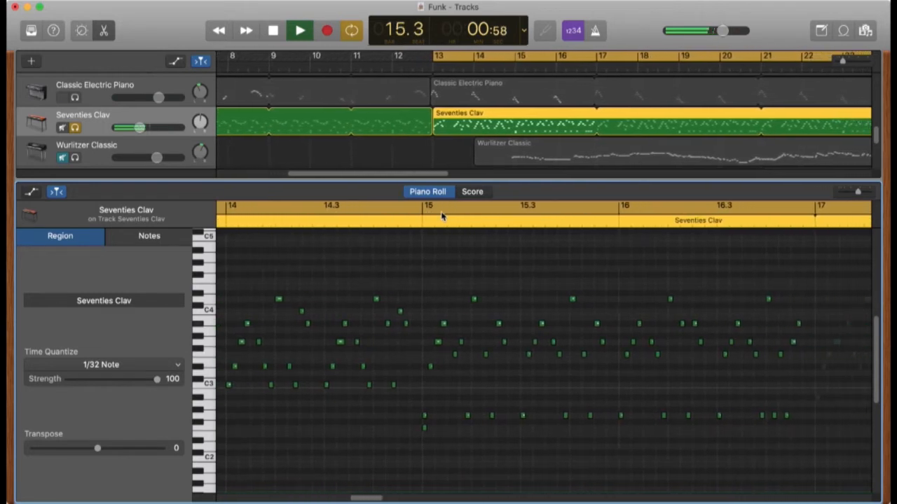
{"action": "key", "text": "space"}
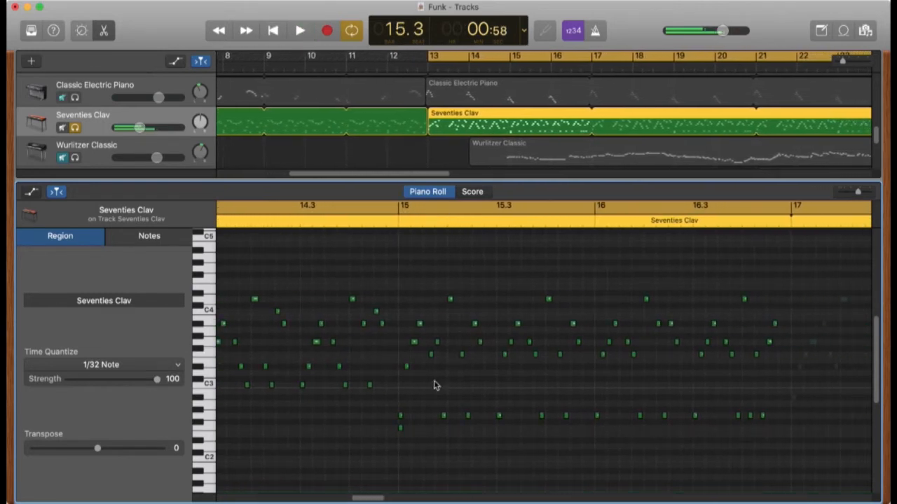
Pick out the low Seventies Clav notes at the start of bar 15 and play the soloed part to bar 17.
{"action": "left_click", "coordinate": [400, 436]}
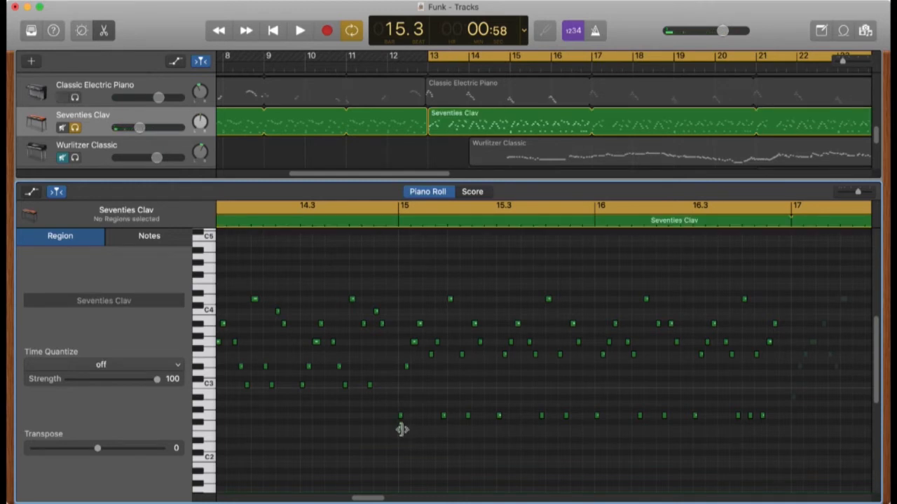
{"action": "left_click", "coordinate": [402, 430]}
{"action": "left_click", "coordinate": [401, 418]}
{"action": "key", "text": "space"}
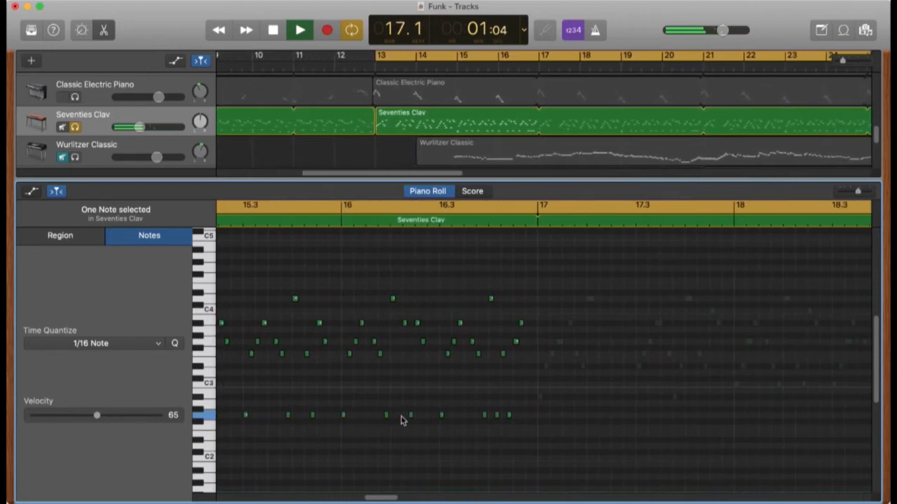
{"action": "key", "text": "space"}
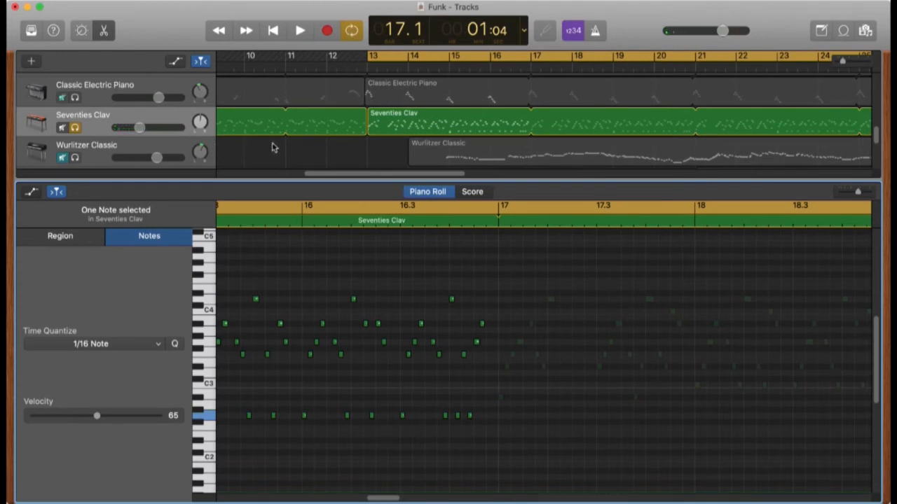
Unsolo the Seventies Clav track and close the note editor to show the whole arrangement.
{"action": "left_click", "coordinate": [75, 130]}
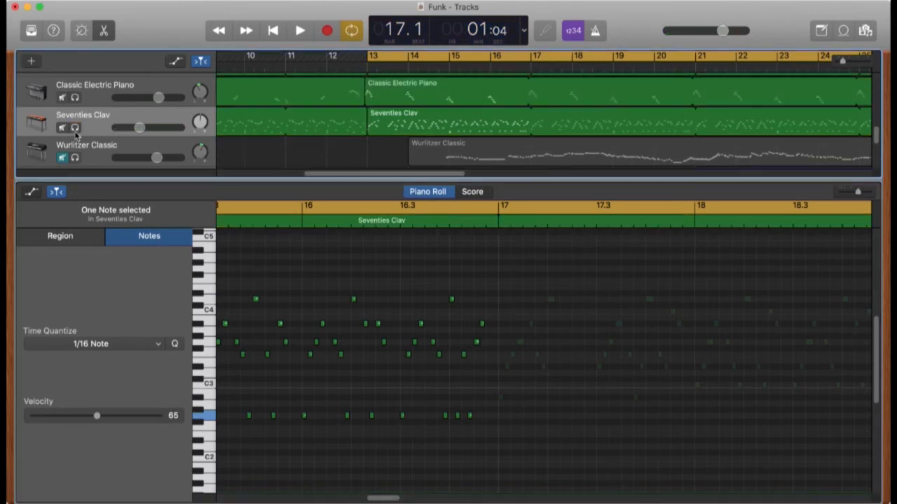
{"action": "left_click_drag", "start_coordinate": [337, 219], "coordinate": [353, 477]}
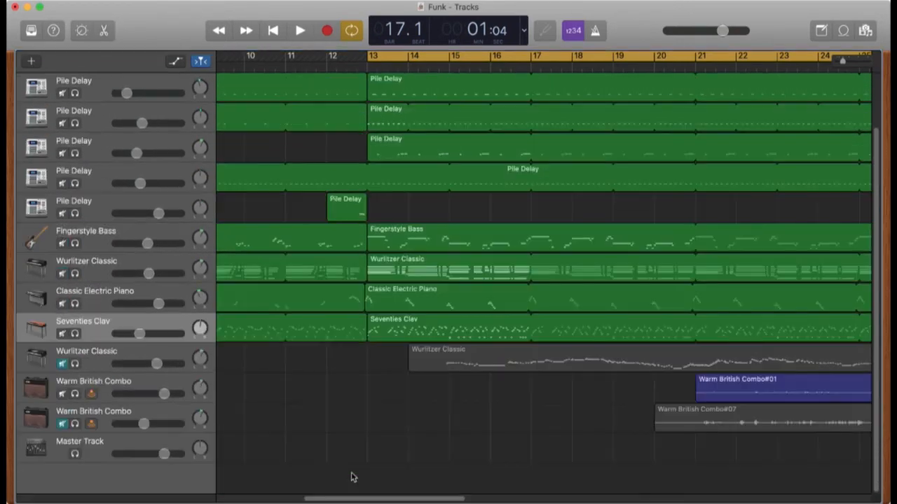
Open the Fingerstyle Bass region's notation at bar 13 and play the full mix in short bursts into bar 14.
{"action": "left_click", "coordinate": [368, 67]}
{"action": "double_click", "coordinate": [404, 239]}
{"action": "key", "text": "space"}
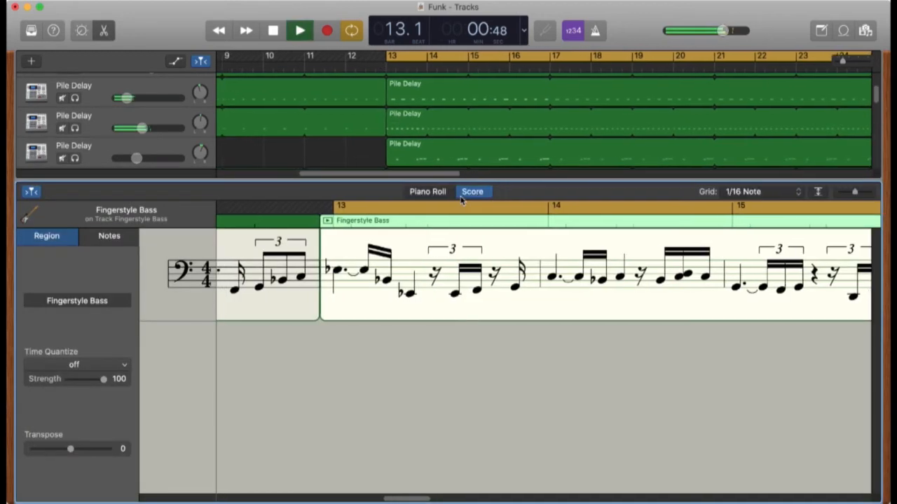
{"action": "key", "text": "space"}
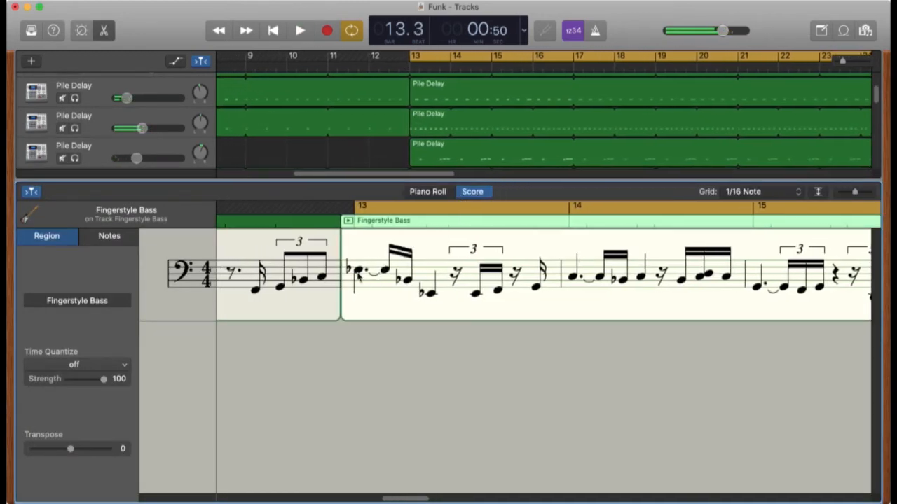
{"action": "key", "text": "space"}
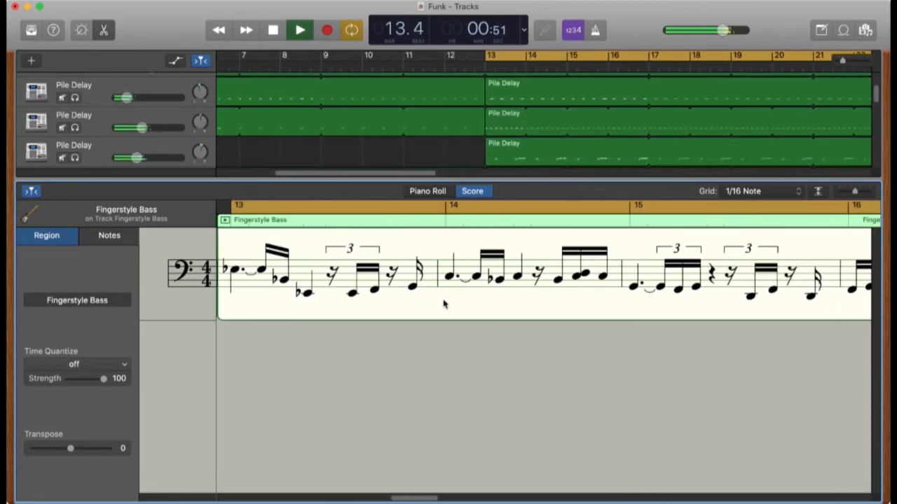
{"action": "key", "text": "space"}
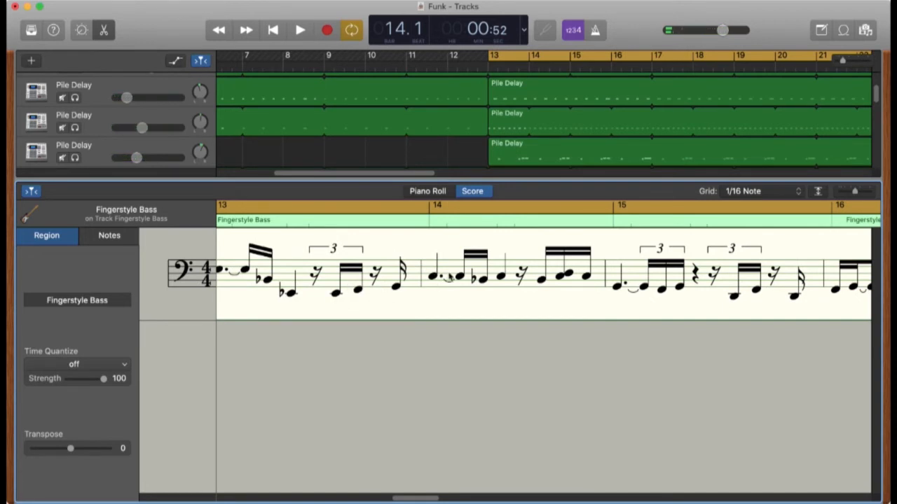
{"action": "key", "text": "space"}
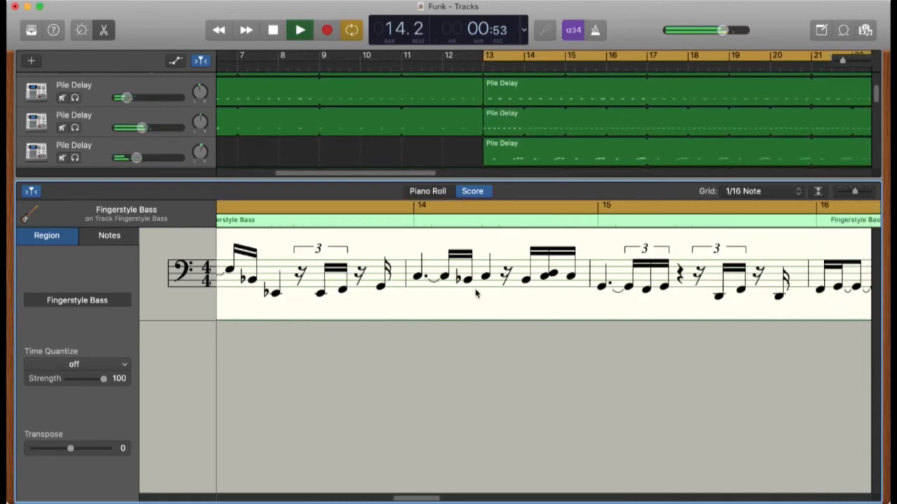
Replay the mix from bar 13 with the cycle area turned off, following the Fingerstyle Bass notation to the end of bar 14.
{"action": "key", "text": "space"}
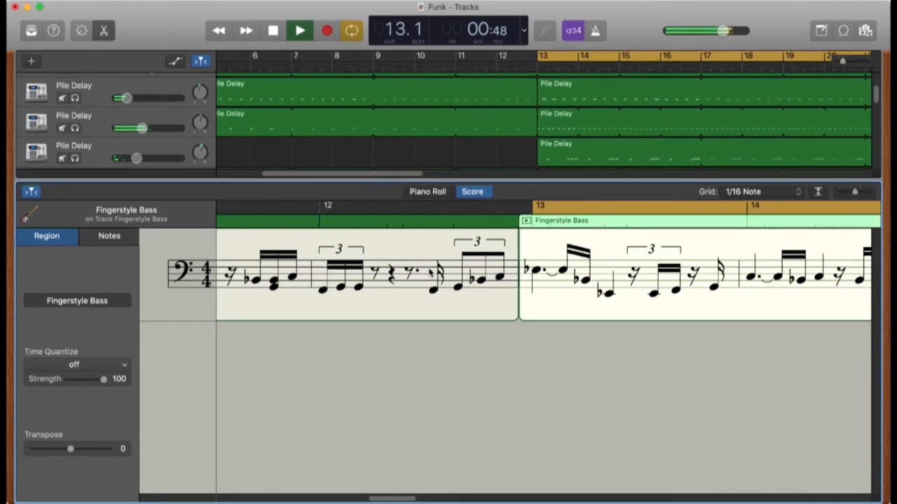
{"action": "key", "text": "space"}
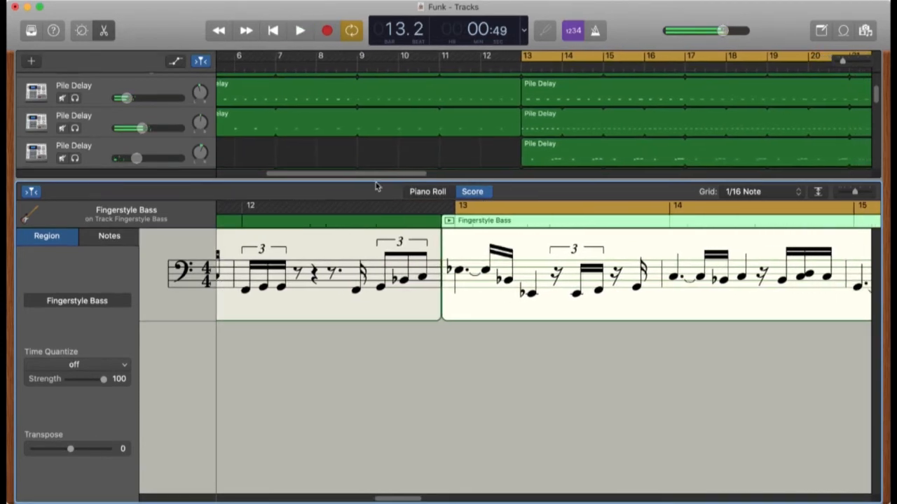
{"action": "key", "text": "space"}
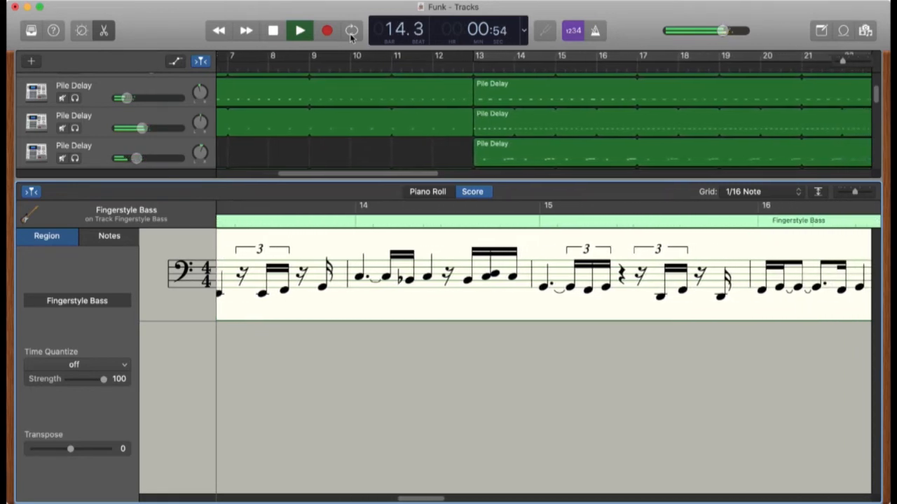
{"action": "key", "text": "space"}
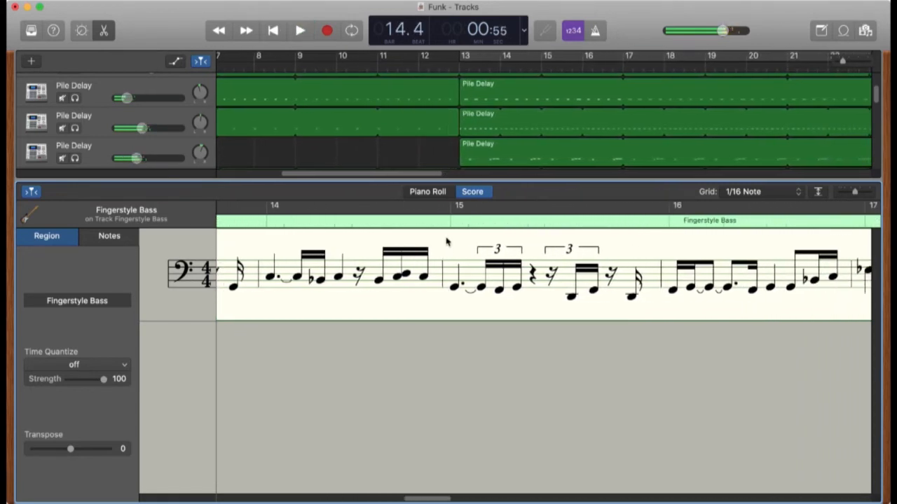
Show the Fingerstyle Bass notes in the Piano Roll, play up to bar 15 and look back over bars 13 to 15.
{"action": "left_click", "coordinate": [430, 194]}
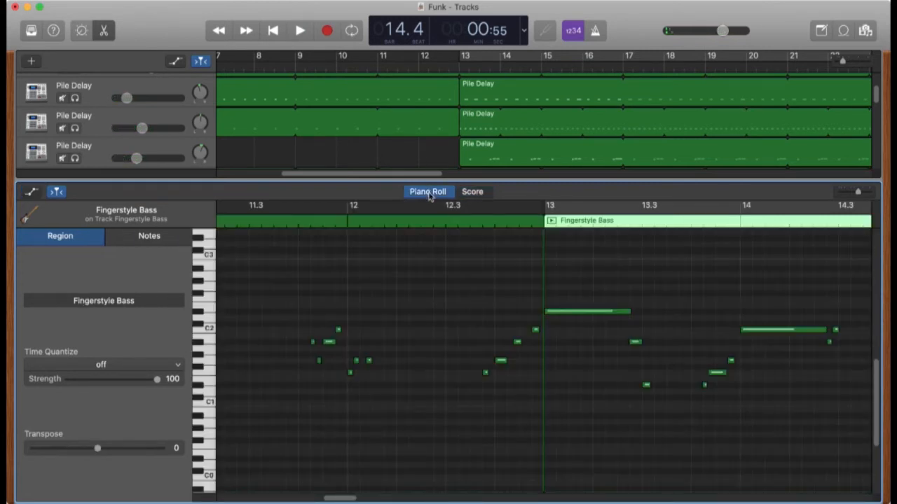
{"action": "left_click", "coordinate": [448, 234]}
{"action": "key", "text": "space"}
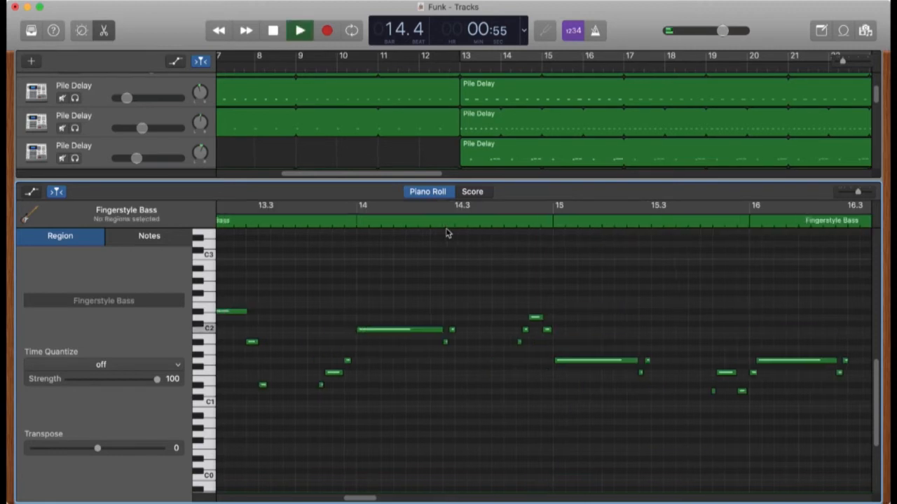
{"action": "key", "text": "space"}
{"action": "scroll", "coordinate": [449, 230], "scroll_direction": "left", "scroll_amount": 3}
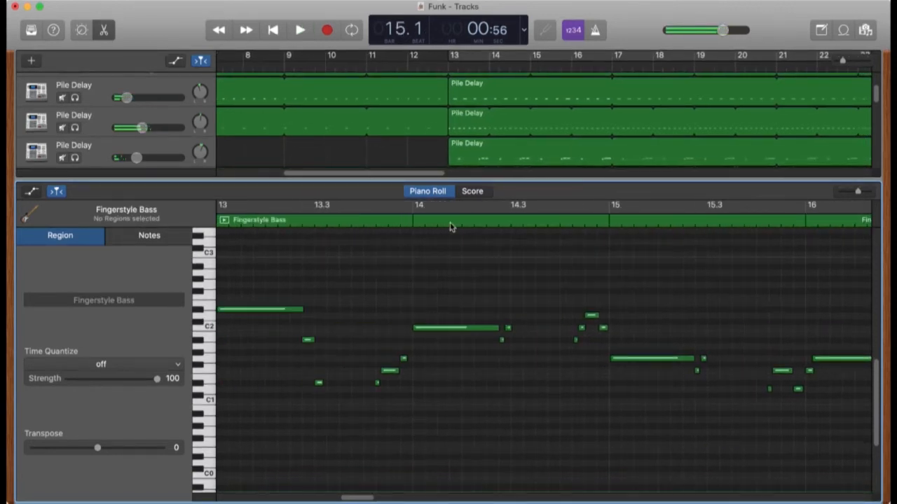
Return to the Fingerstyle Bass score and play its opening pattern from bar 1 to bar 2 in short bursts.
{"action": "left_click", "coordinate": [474, 192]}
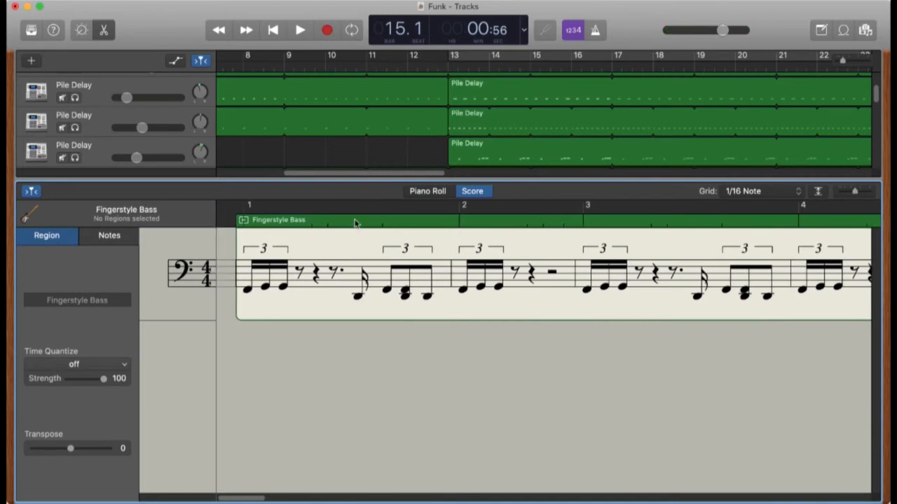
{"action": "key", "text": "Return"}
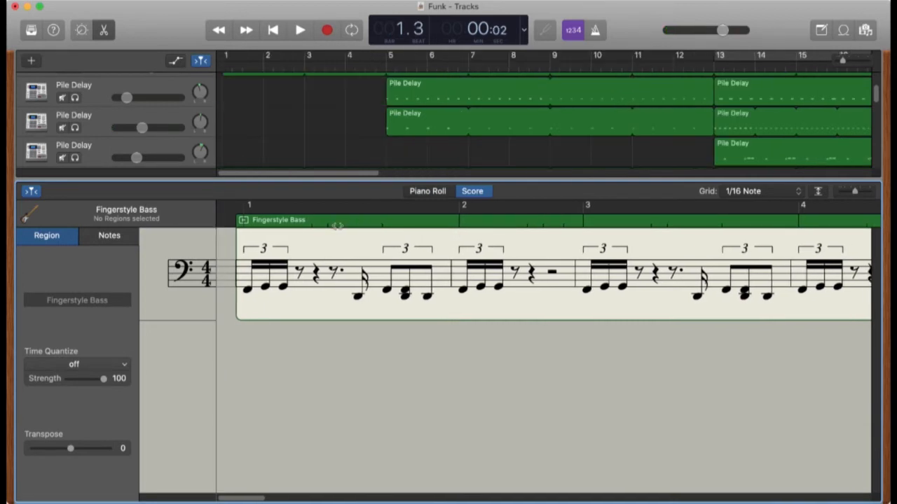
{"action": "key", "text": "space"}
{"action": "key", "text": "space"}
{"action": "key", "text": "space"}
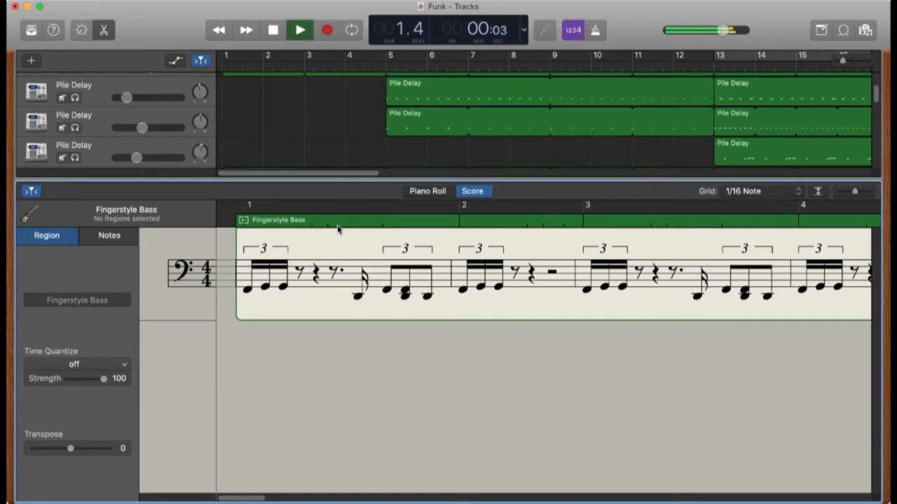
{"action": "key", "text": "space"}
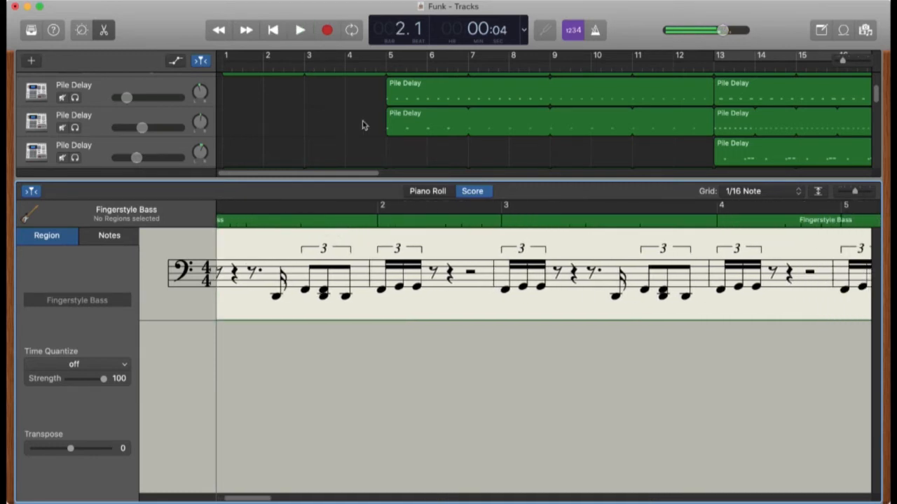
Show the whole arrangement timeline and replay the mix from bar 13 into bar 15, pausing to examine the bass notation.
{"action": "scroll", "coordinate": [363, 129], "scroll_direction": "down", "scroll_amount": 5}
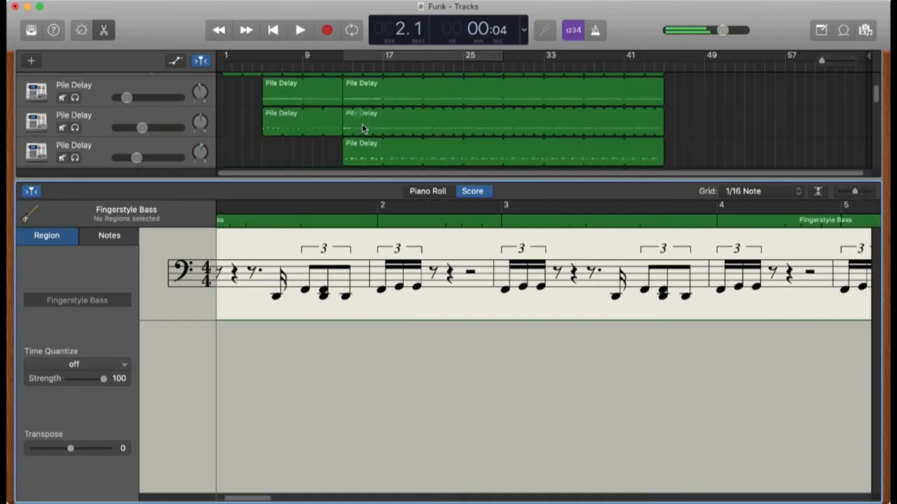
{"action": "left_click", "coordinate": [342, 64]}
{"action": "key", "text": "space"}
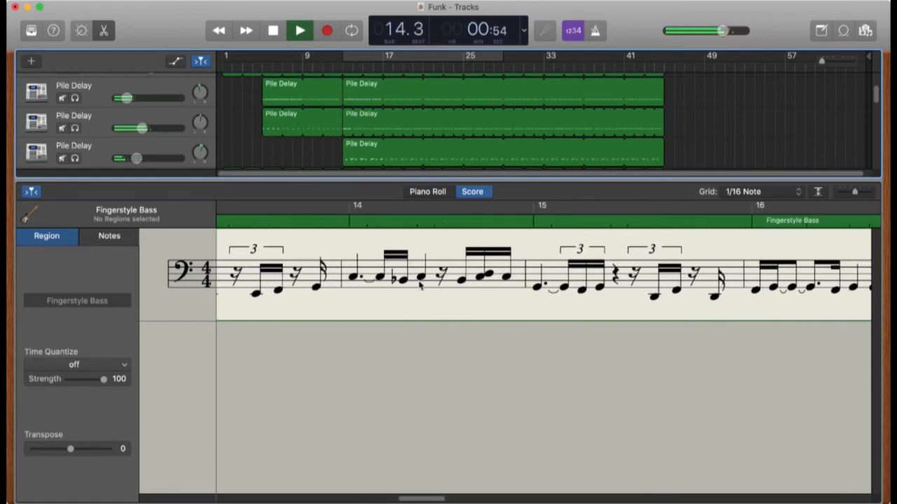
{"action": "key", "text": "space"}
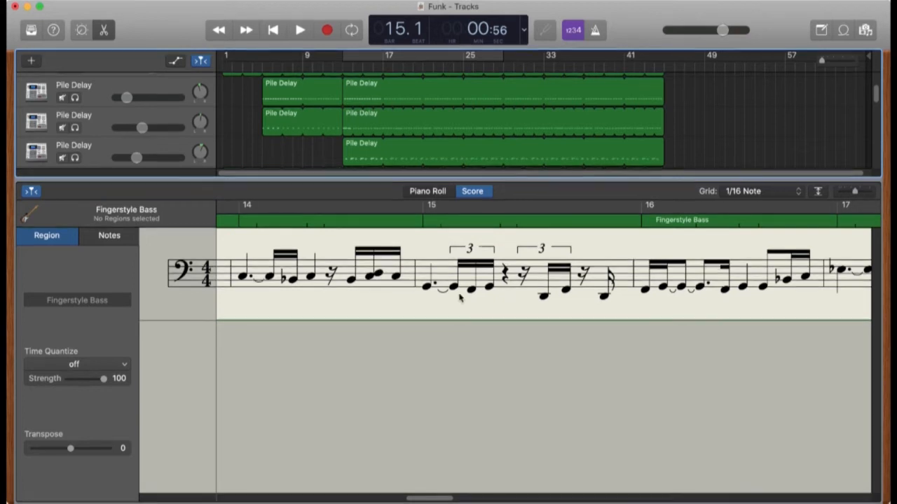
{"action": "key", "text": "space"}
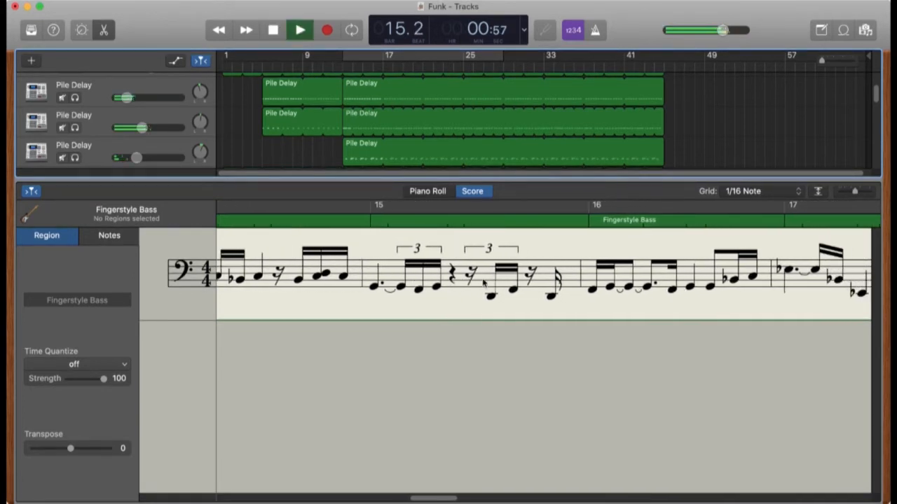
{"action": "key", "text": "space"}
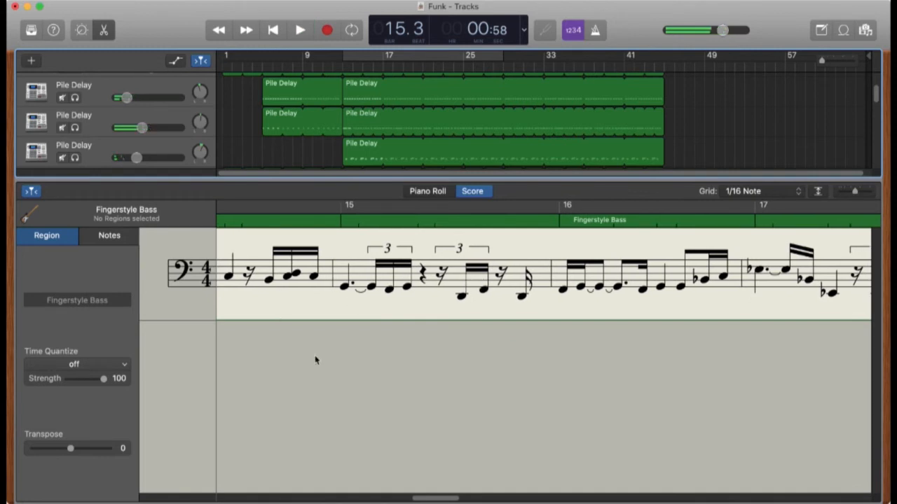
Examine the Fingerstyle Bass notation from bar 13 and play the part soloed, with the editor following the playhead.
{"action": "scroll", "coordinate": [315, 355], "scroll_direction": "left", "scroll_amount": 5}
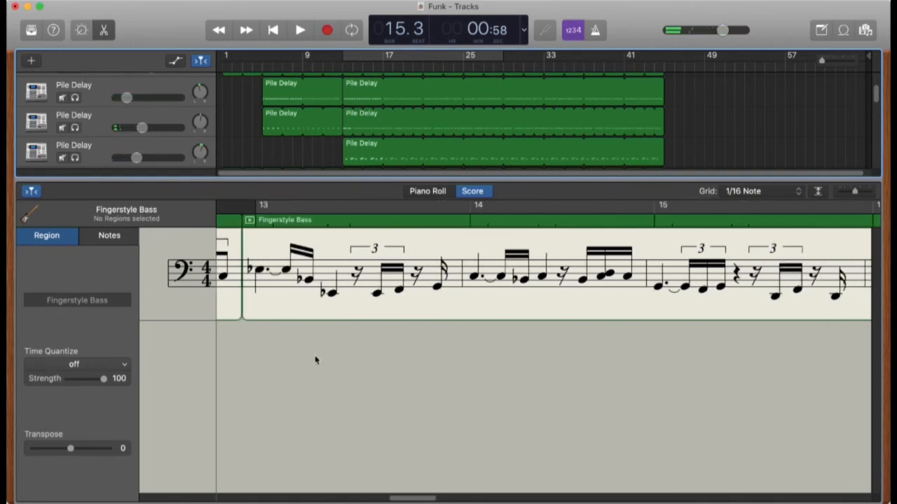
{"action": "scroll", "coordinate": [316, 360], "scroll_direction": "right", "scroll_amount": 1}
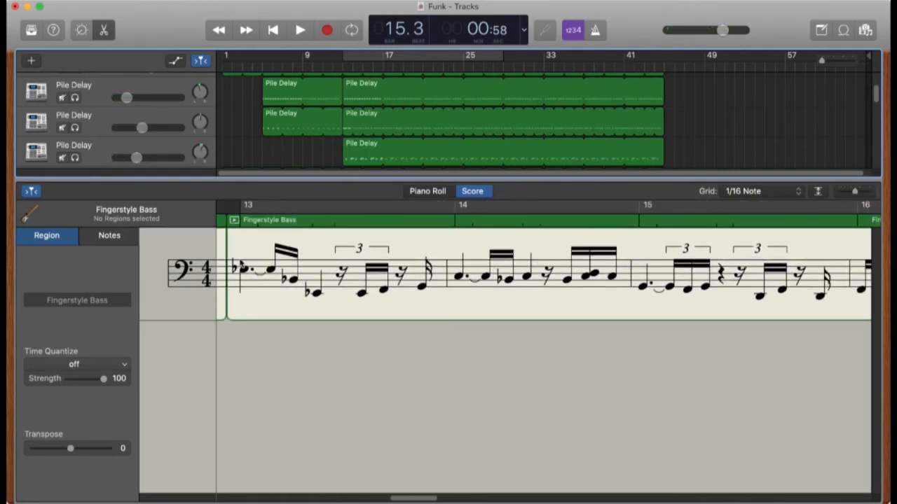
{"action": "key", "text": "space"}
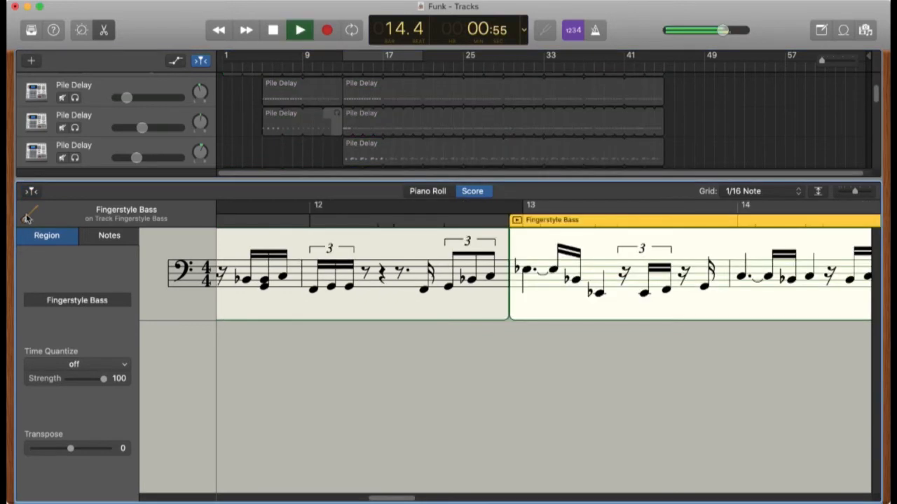
{"action": "left_click", "coordinate": [31, 192]}
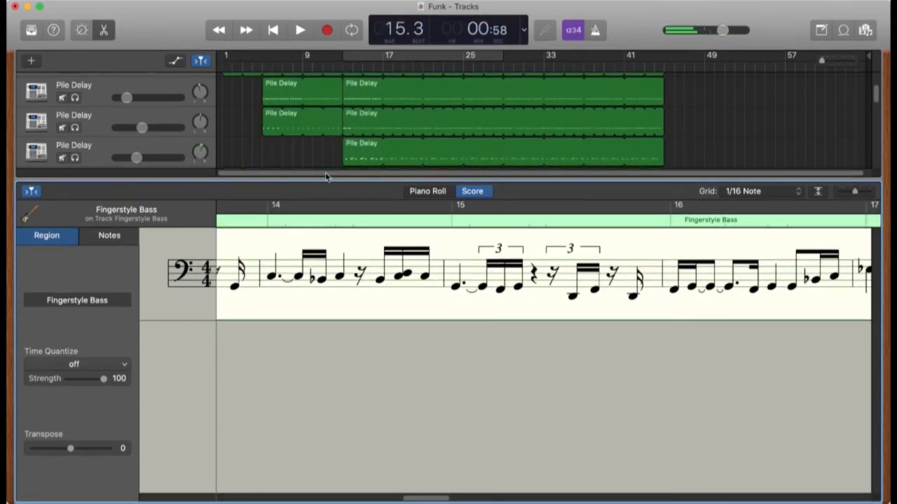
Enlarge the track area, select and solo the Classic Electric Piano track, and place the playhead at bar 13.
{"action": "left_click_drag", "start_coordinate": [326, 185], "coordinate": [327, 403]}
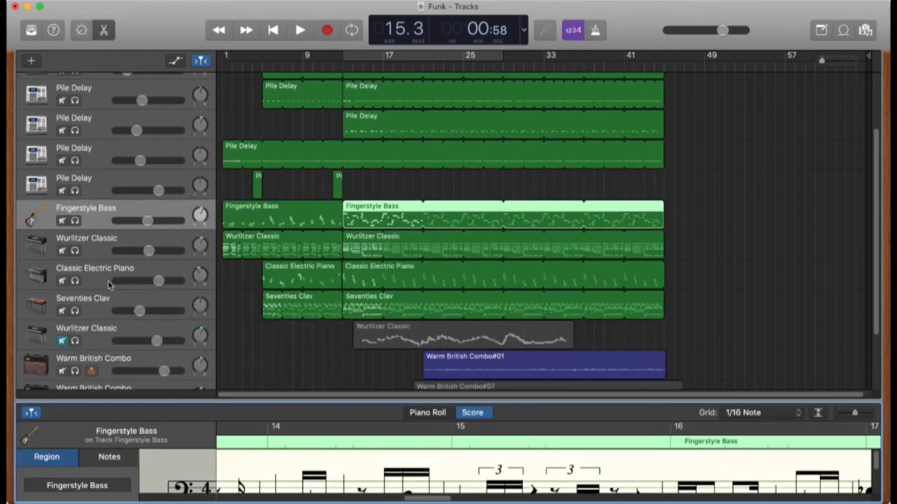
{"action": "left_click", "coordinate": [105, 282]}
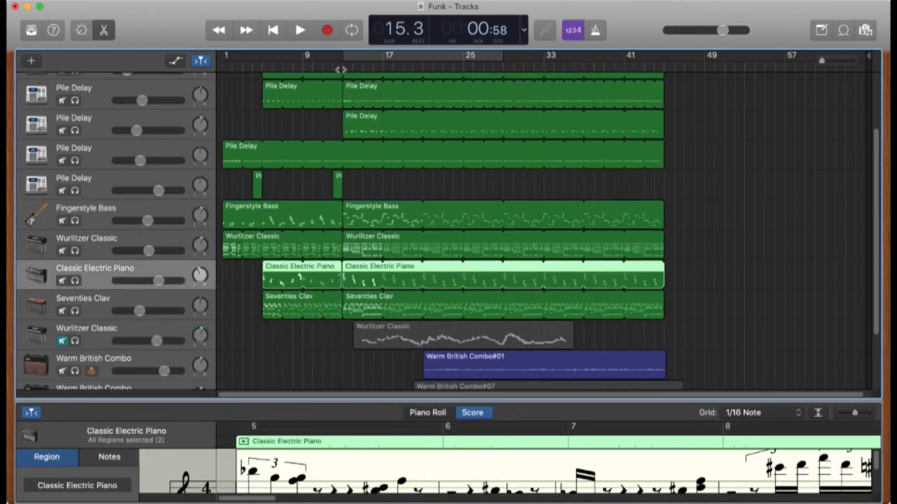
{"action": "left_click", "coordinate": [340, 70]}
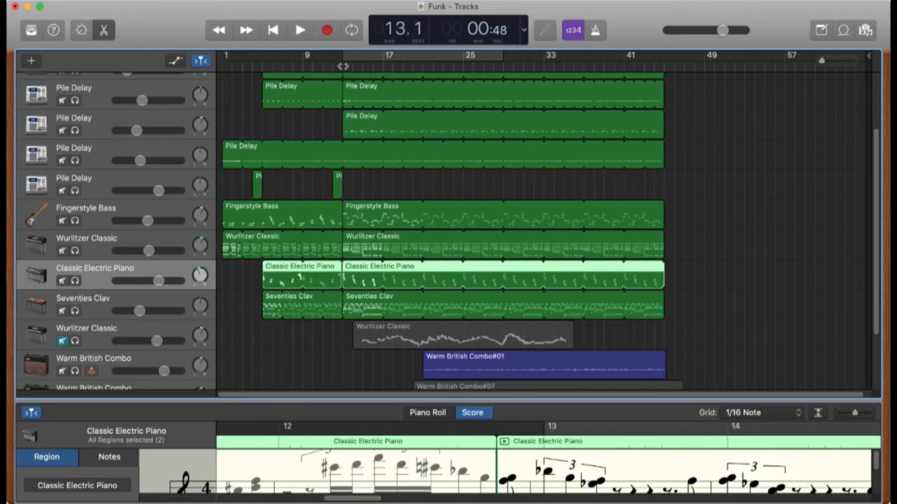
{"action": "left_click", "coordinate": [75, 280]}
{"action": "scroll", "coordinate": [296, 343], "scroll_direction": "down", "scroll_amount": 4}
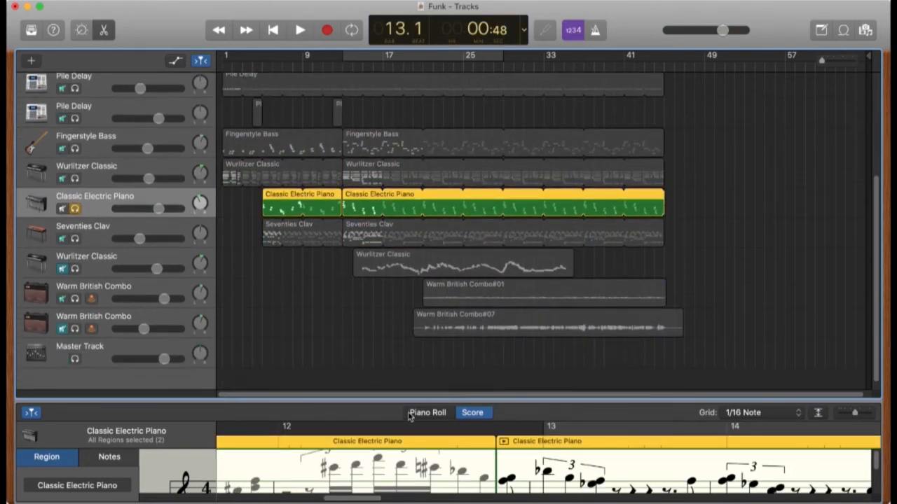
Enlarge the note editor and play the soloed Classic Electric Piano part from bar 13 into bar 14 against its score.
{"action": "left_click_drag", "start_coordinate": [418, 403], "coordinate": [417, 252]}
{"action": "key", "text": "space"}
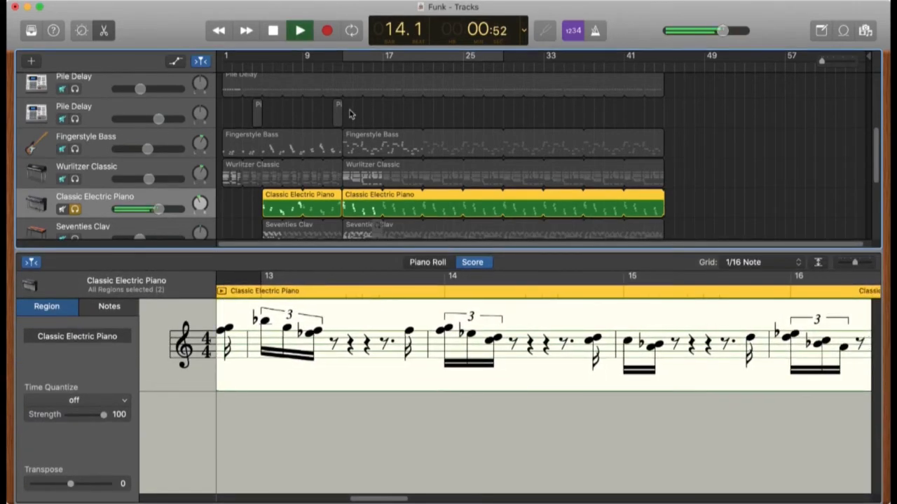
{"action": "key", "text": "space"}
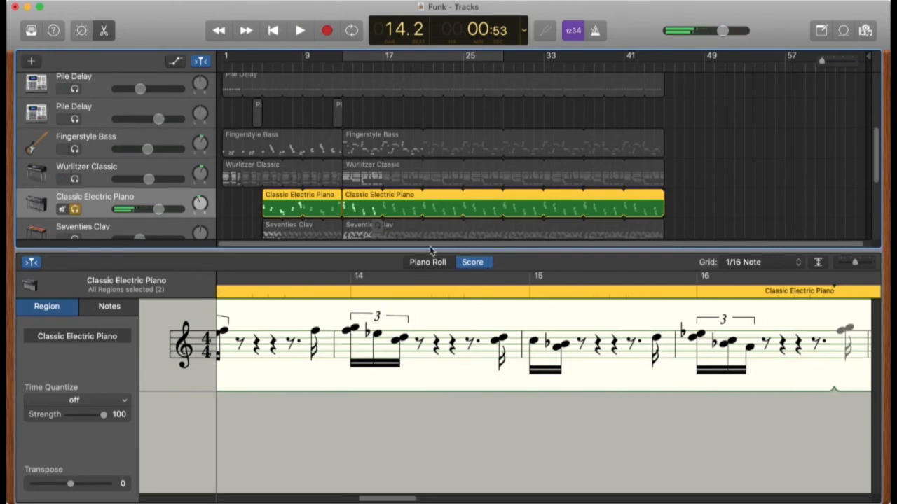
Show the Classic Electric Piano notes in the Piano Roll and play the soloed phrase at the start of bar 13.
{"action": "left_click", "coordinate": [430, 266]}
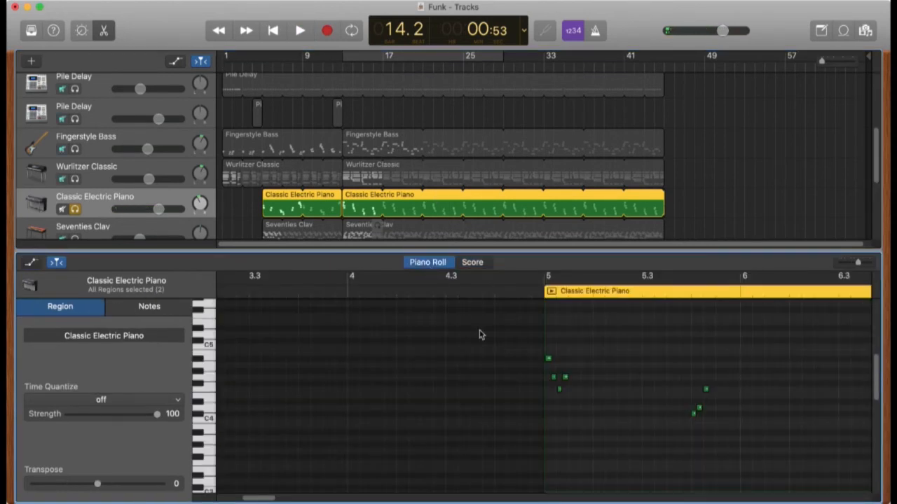
{"action": "scroll", "coordinate": [480, 335], "scroll_direction": "right", "scroll_amount": 5}
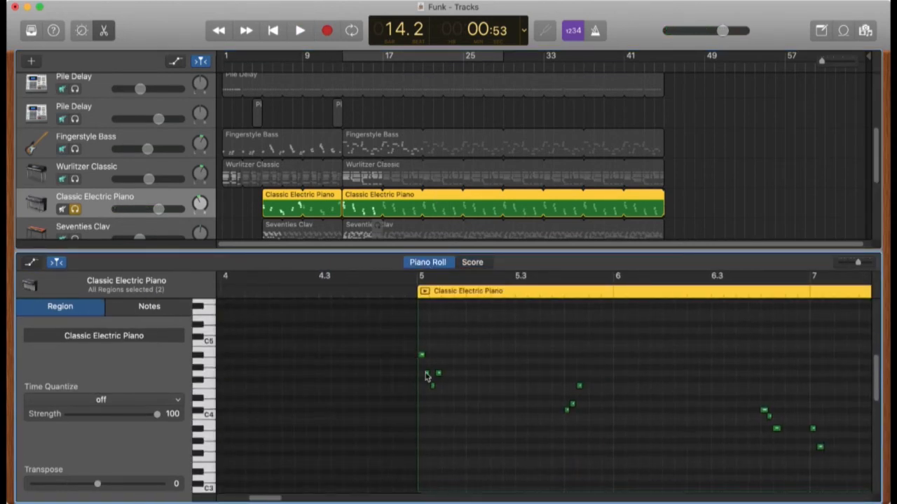
{"action": "left_click", "coordinate": [345, 70]}
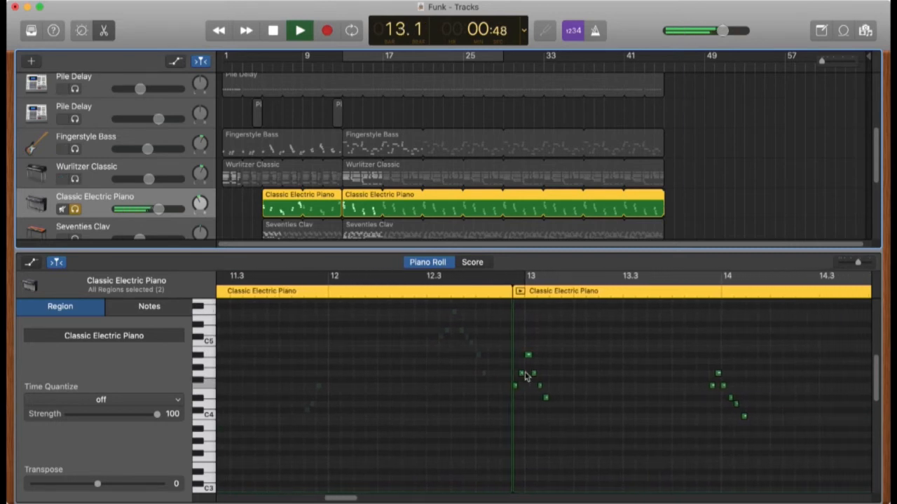
{"action": "key", "text": "space"}
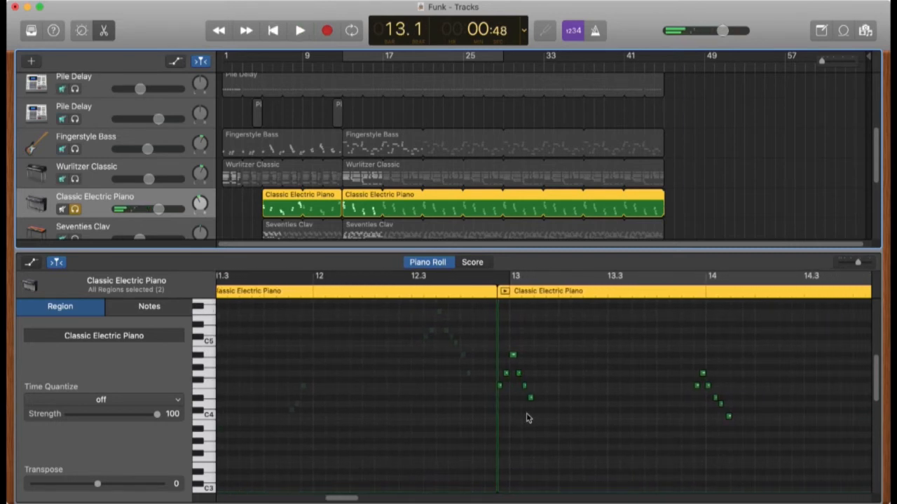
Show the Classic Electric Piano part as a score and play the soloed phrase from bar 13 to bar 14.
{"action": "left_click", "coordinate": [469, 262]}
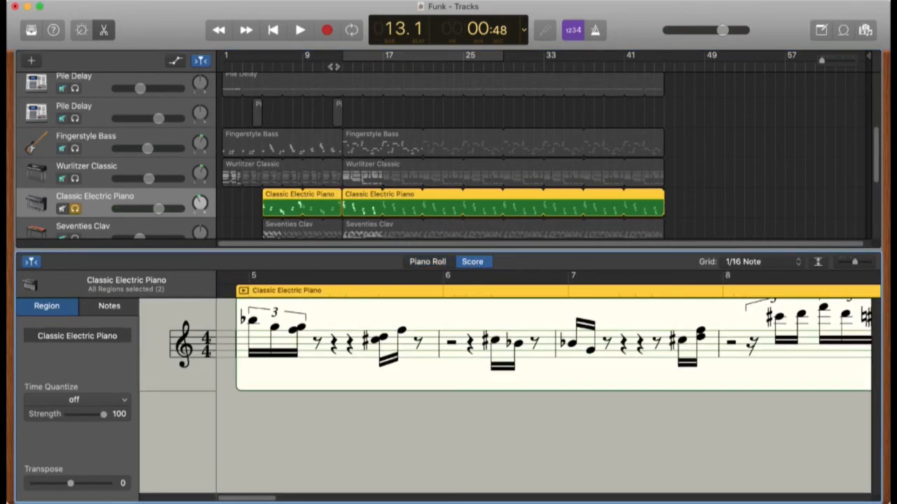
{"action": "key", "text": "comma"}
{"action": "key", "text": "space"}
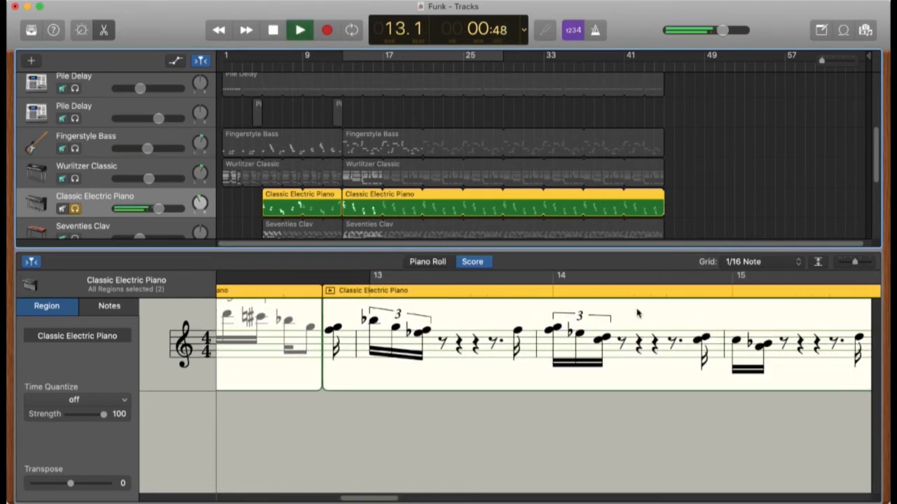
{"action": "key", "text": "space"}
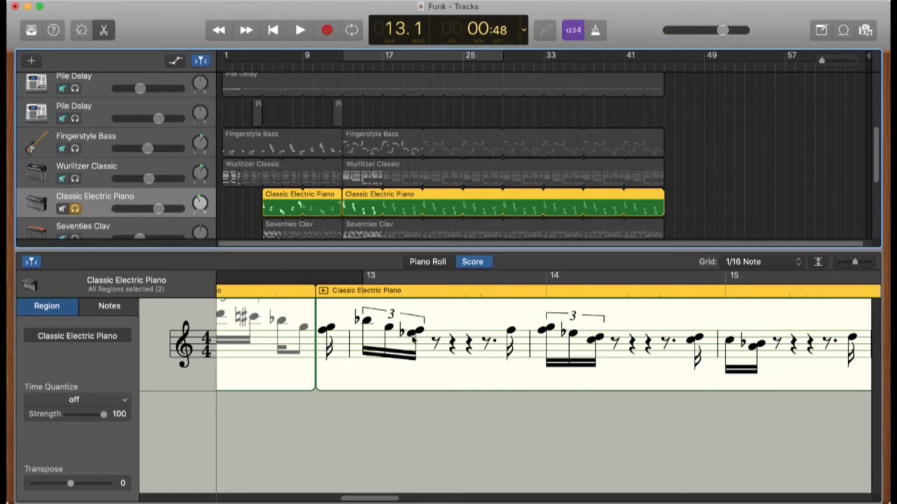
{"action": "key", "text": "space"}
{"action": "key", "text": "space"}
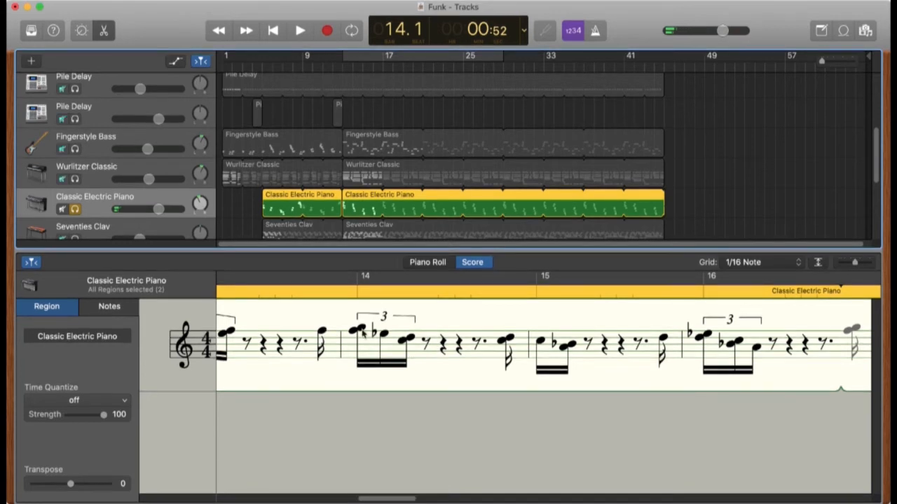
Compare the Classic Electric Piano part in score and Piano Roll, playing the soloed notes up to bar 15 in the Piano Roll.
{"action": "left_click", "coordinate": [427, 262]}
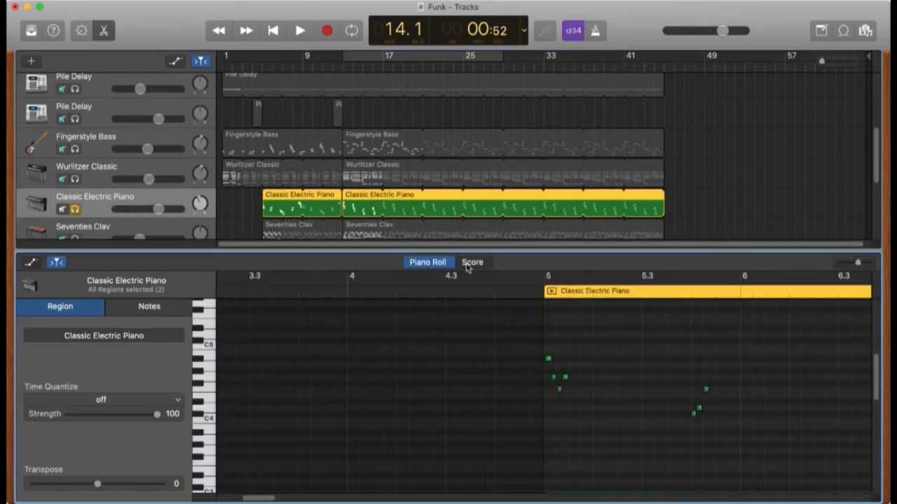
{"action": "left_click", "coordinate": [471, 263]}
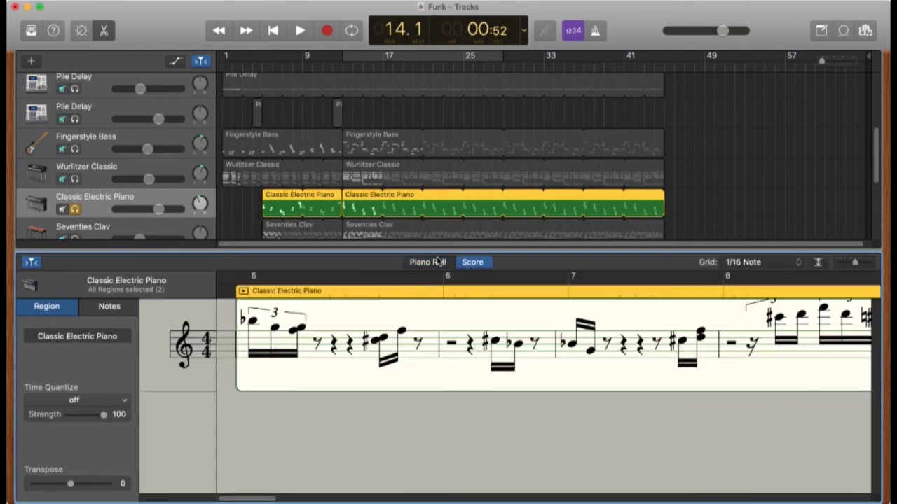
{"action": "left_click", "coordinate": [437, 262]}
{"action": "scroll", "coordinate": [601, 412], "scroll_direction": "right", "scroll_amount": 5}
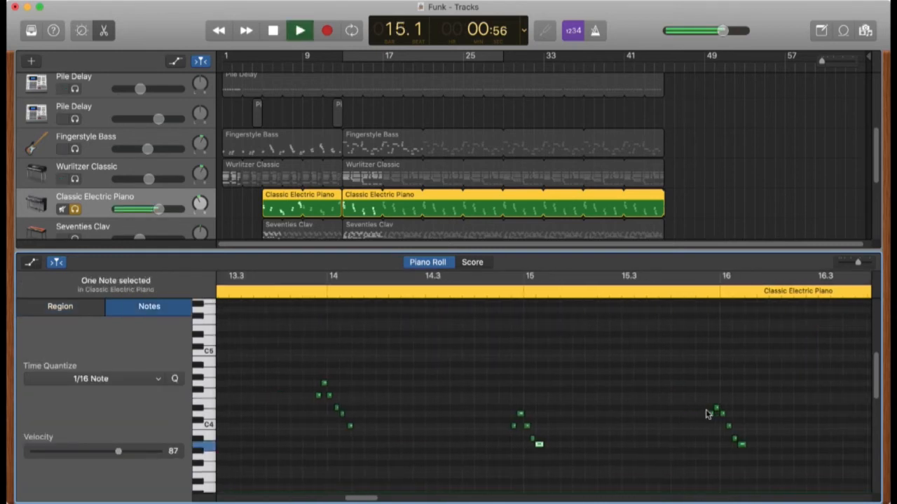
{"action": "key", "text": "space"}
{"action": "scroll", "coordinate": [706, 414], "scroll_direction": "left", "scroll_amount": 2}
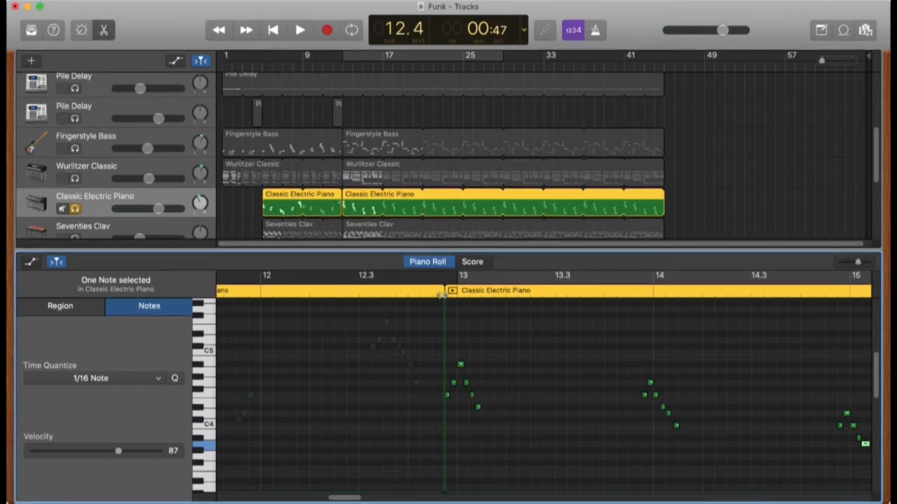
Replay the soloed Classic Electric Piano phrases from just before bar 13, following the notes through to bar 15.
{"action": "key", "text": "space"}
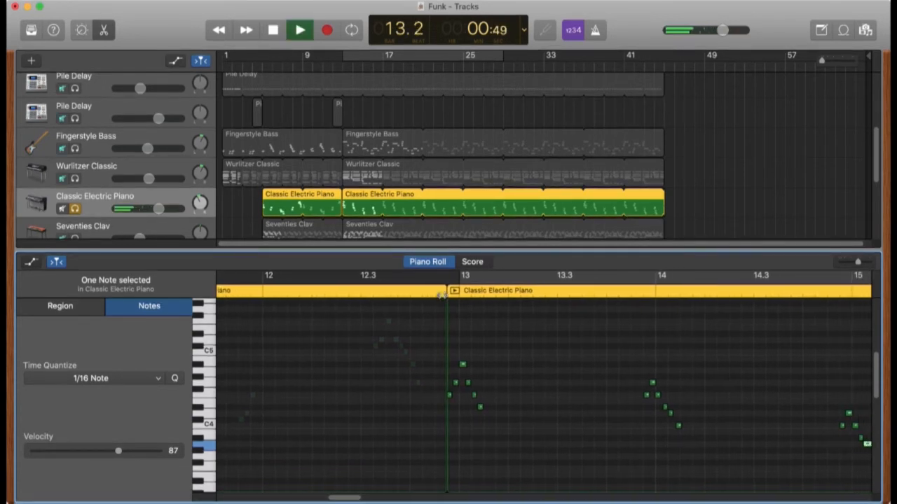
{"action": "key", "text": "space"}
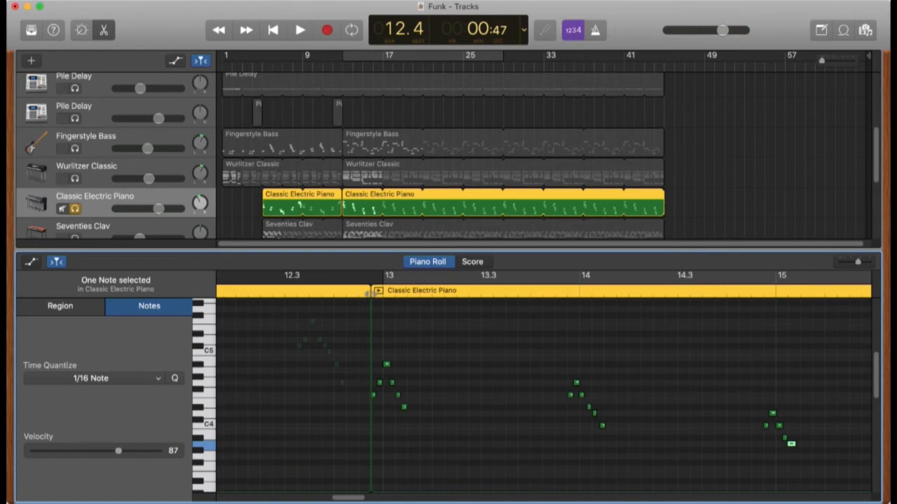
{"action": "key", "text": "space"}
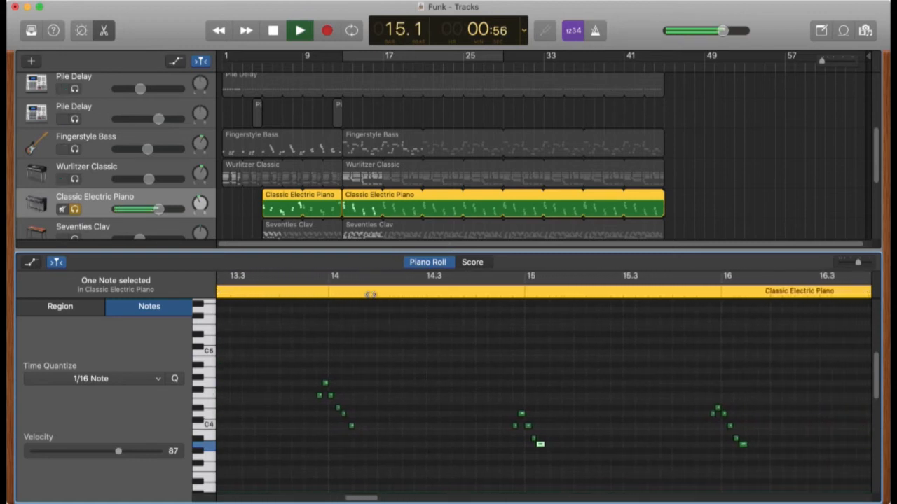
{"action": "key", "text": "space"}
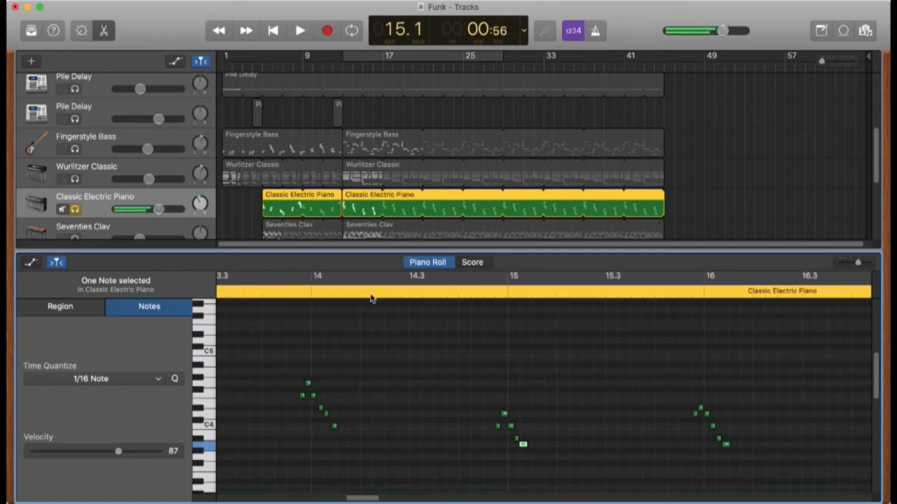
Audition the last note of the bar 15 phrase and play the soloed electric piano from the end of bar 14.
{"action": "left_click", "coordinate": [523, 445]}
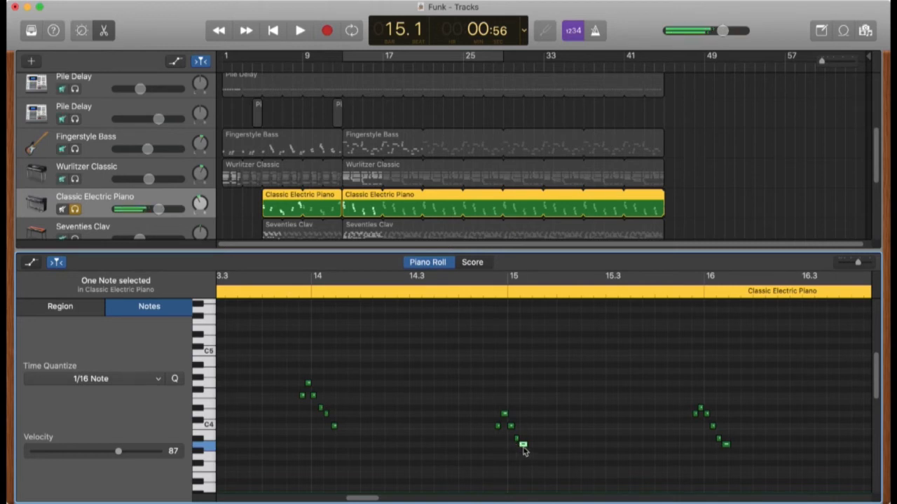
{"action": "left_click_drag", "start_coordinate": [523, 448], "coordinate": [523, 449]}
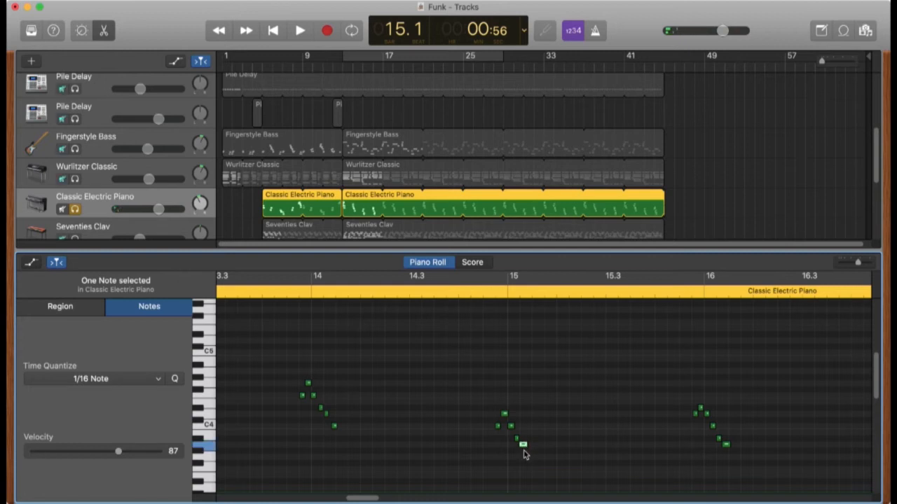
{"action": "left_click", "coordinate": [481, 295]}
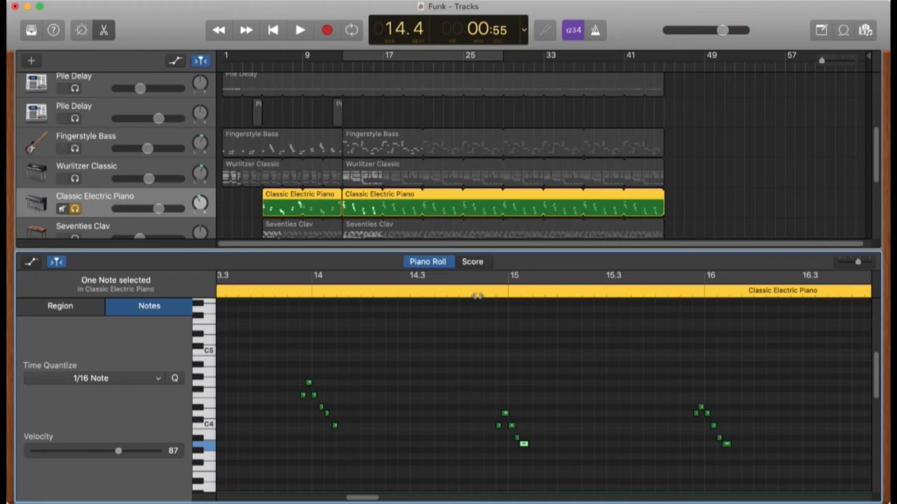
{"action": "key", "text": "space"}
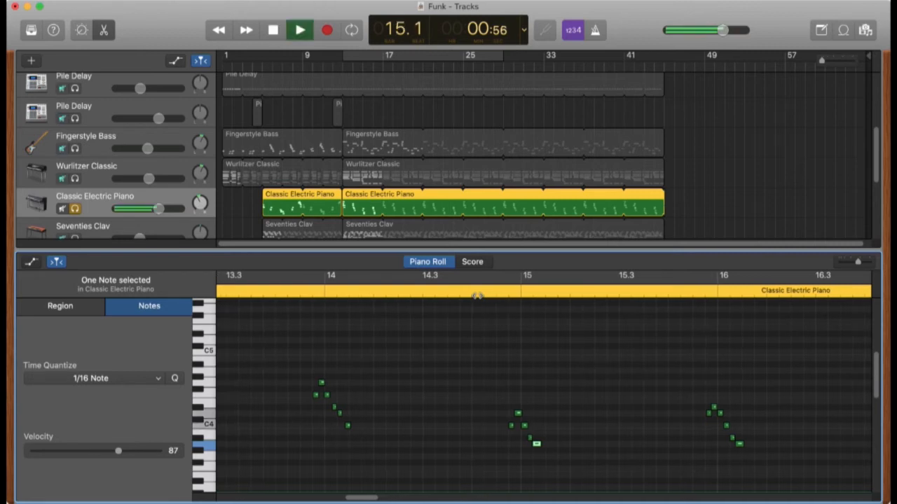
{"action": "key", "text": "space"}
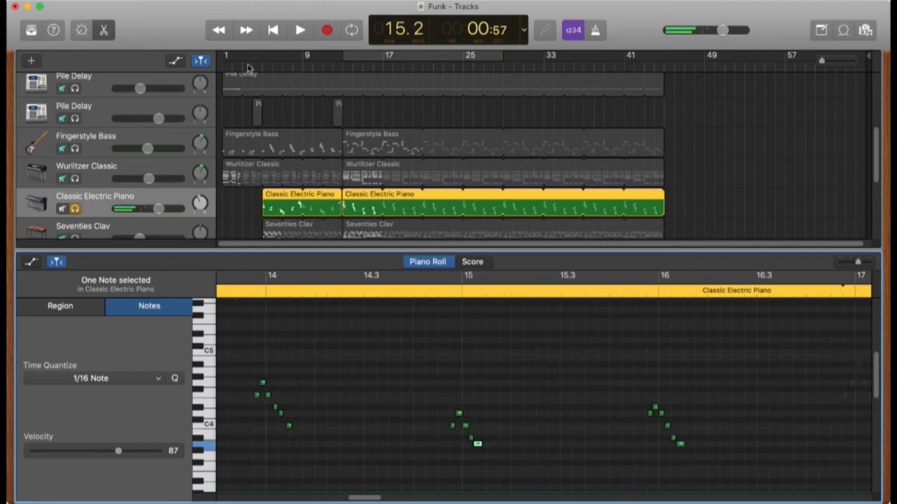
Unsolo the Classic Electric Piano and play the full mix from bar 13 to bar 21, pausing at bar 20.
{"action": "left_click", "coordinate": [76, 209]}
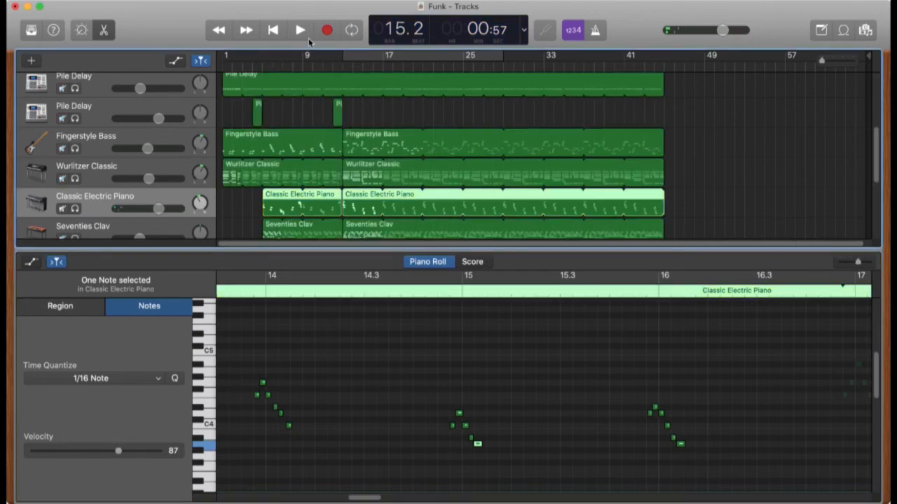
{"action": "left_click", "coordinate": [349, 64]}
{"action": "key", "text": "space"}
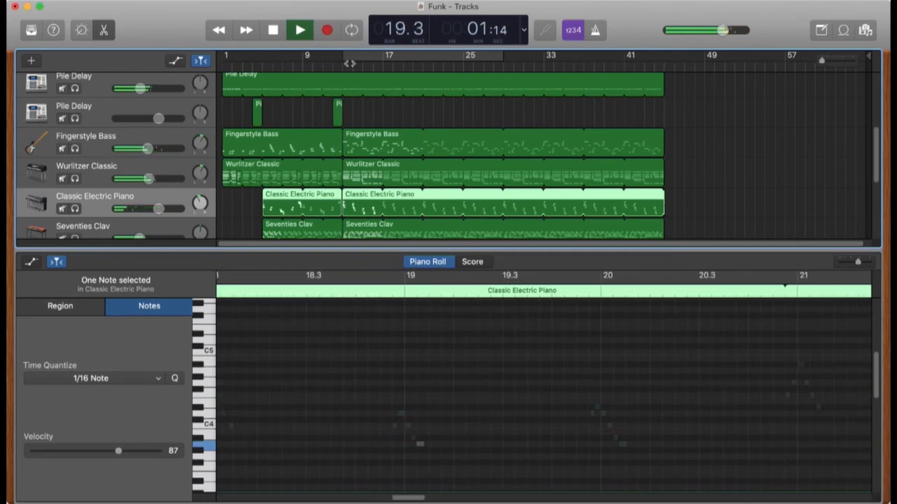
{"action": "key", "text": "space"}
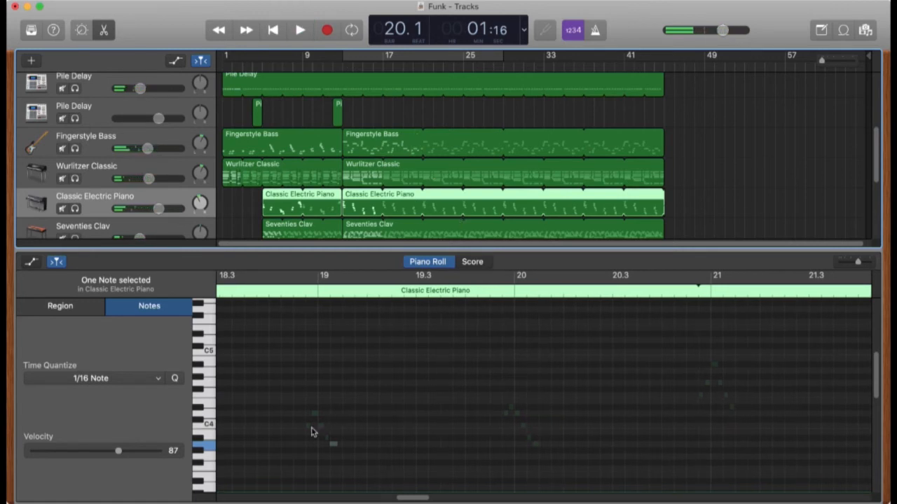
{"action": "key", "text": "space"}
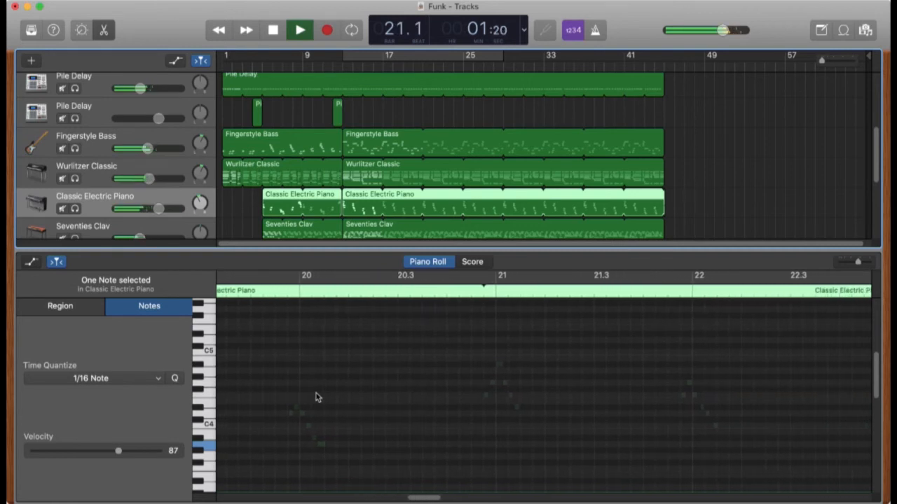
{"action": "key", "text": "space"}
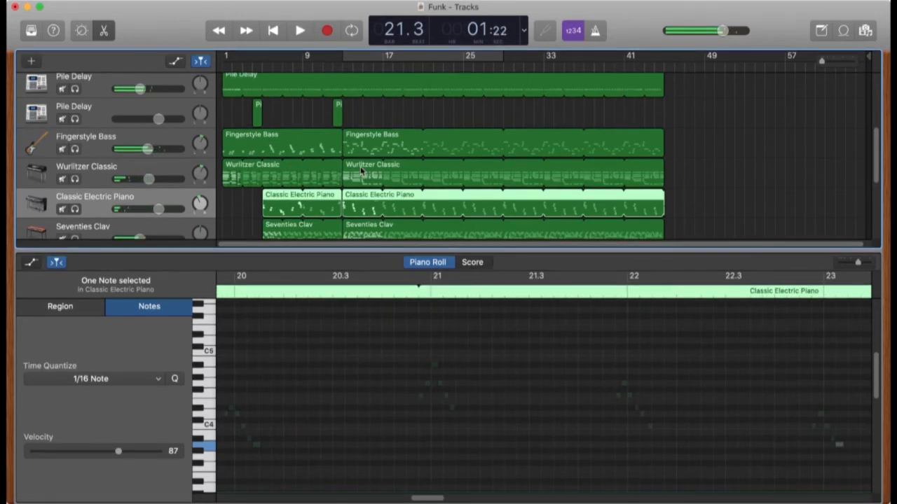
Play from bar 21 while soloing four Pile Delay percussion tracks and the drum track one after another, up to bar 27.
{"action": "scroll", "coordinate": [220, 158], "scroll_direction": "up", "scroll_amount": 5}
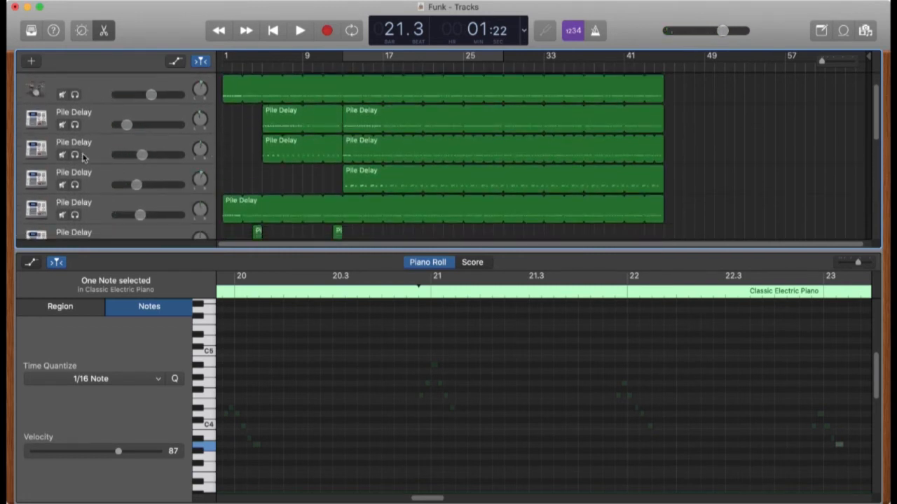
{"action": "left_click", "coordinate": [76, 155]}
{"action": "key", "text": "space"}
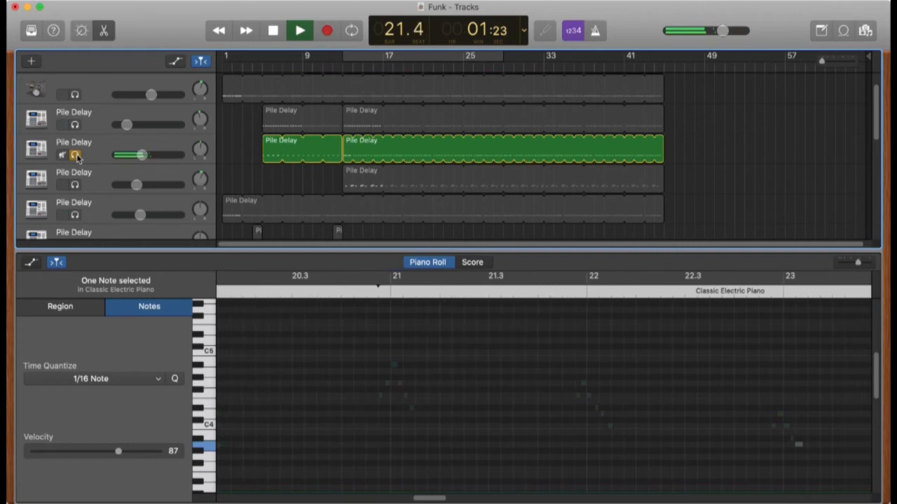
{"action": "left_click", "coordinate": [75, 185]}
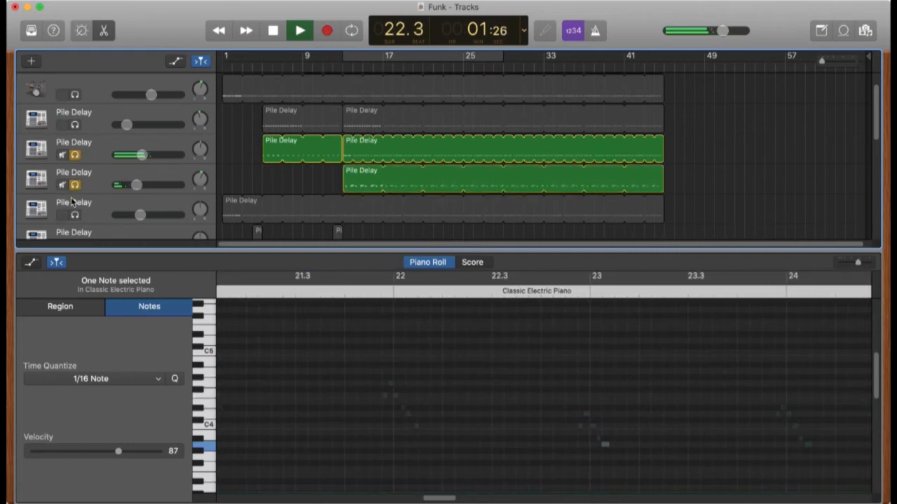
{"action": "left_click", "coordinate": [75, 214]}
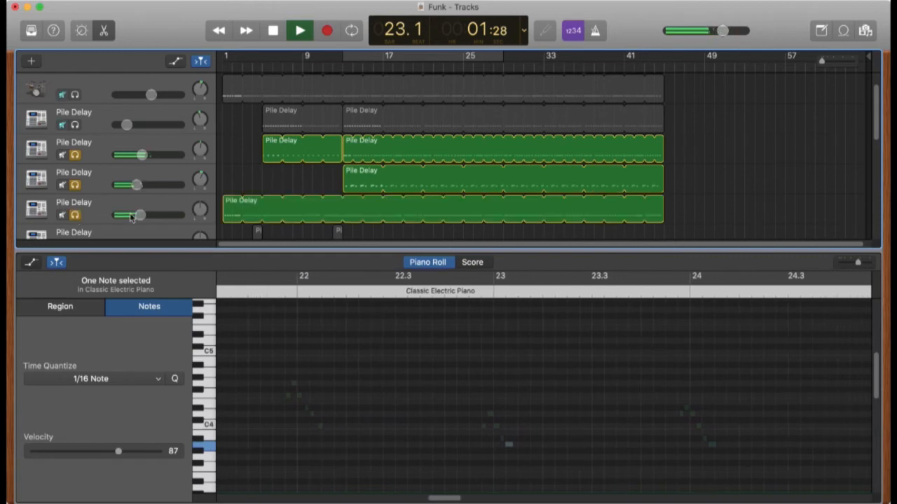
{"action": "left_click", "coordinate": [75, 125]}
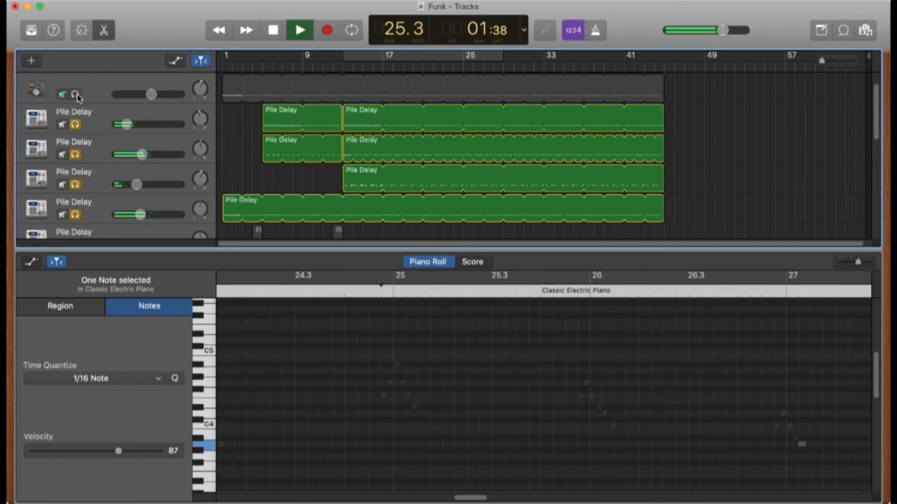
{"action": "left_click", "coordinate": [76, 96]}
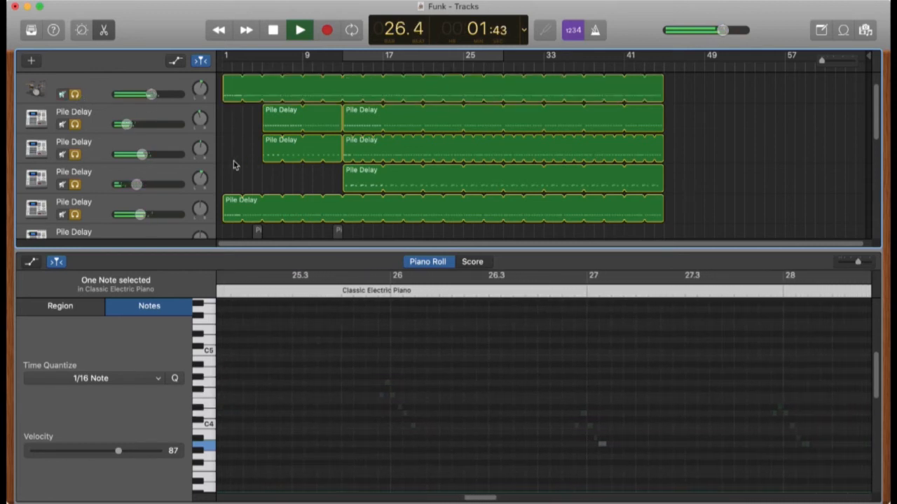
{"action": "key", "text": "space"}
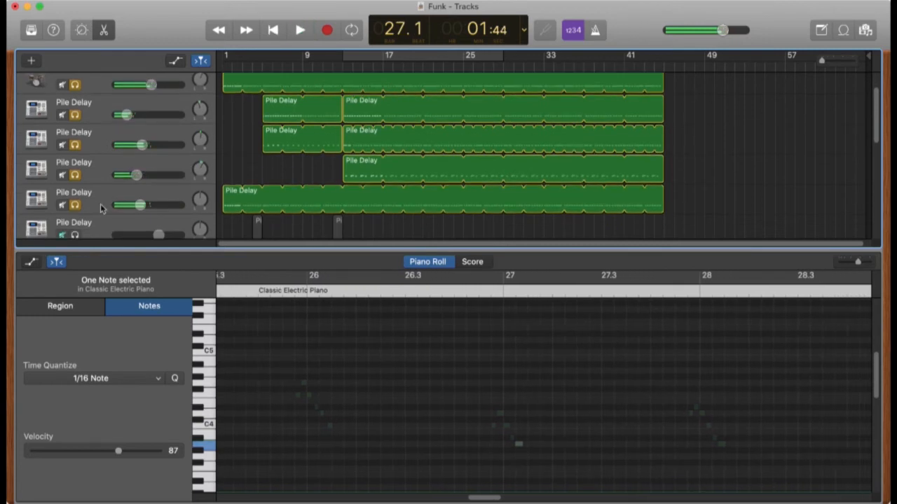
Remove the solo from the drum track and the four Pile Delay percussion tracks.
{"action": "scroll", "coordinate": [95, 208], "scroll_direction": "down", "scroll_amount": 2}
{"action": "scroll", "coordinate": [95, 208], "scroll_direction": "down", "scroll_amount": 1}
{"action": "left_click", "coordinate": [75, 168]}
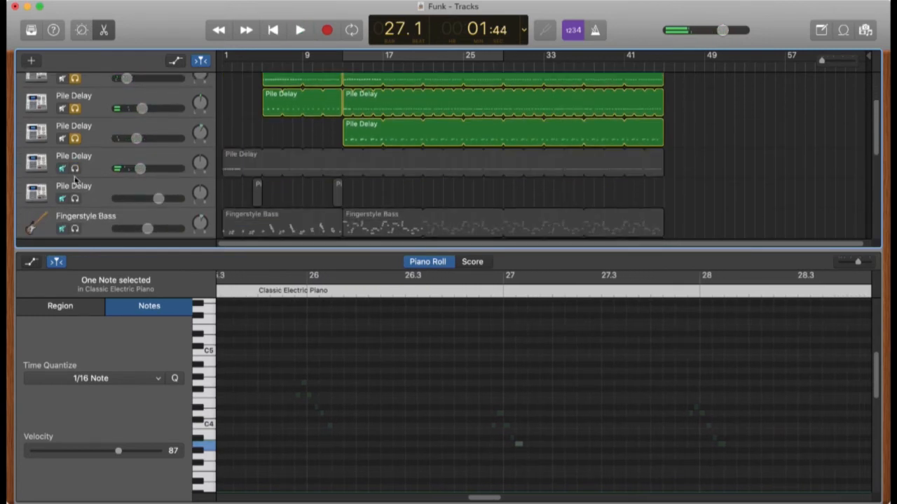
{"action": "scroll", "coordinate": [74, 178], "scroll_direction": "up", "scroll_amount": 3}
{"action": "left_click", "coordinate": [75, 178]}
{"action": "left_click", "coordinate": [75, 148]}
{"action": "left_click", "coordinate": [75, 119]}
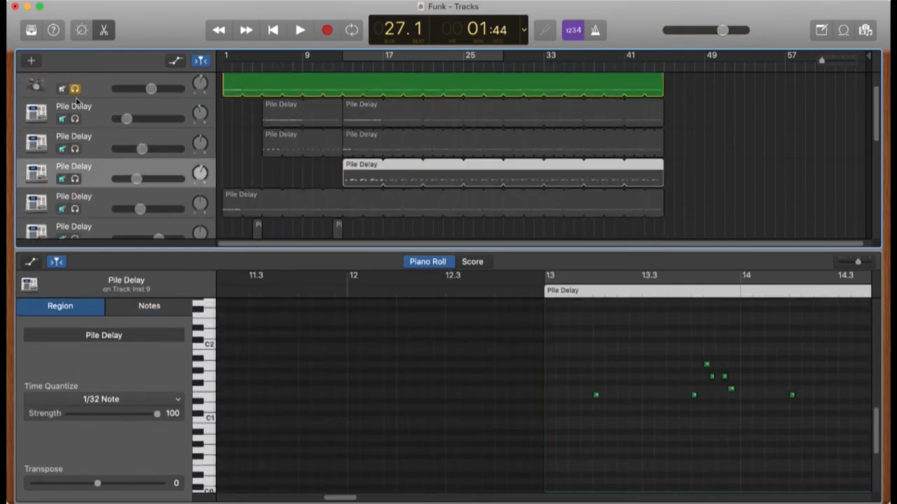
{"action": "left_click", "coordinate": [75, 89]}
Look over the percussion and instrument tracks, and replay the full mix from about bar 15 into bar 16.
{"action": "scroll", "coordinate": [243, 141], "scroll_direction": "down", "scroll_amount": 5}
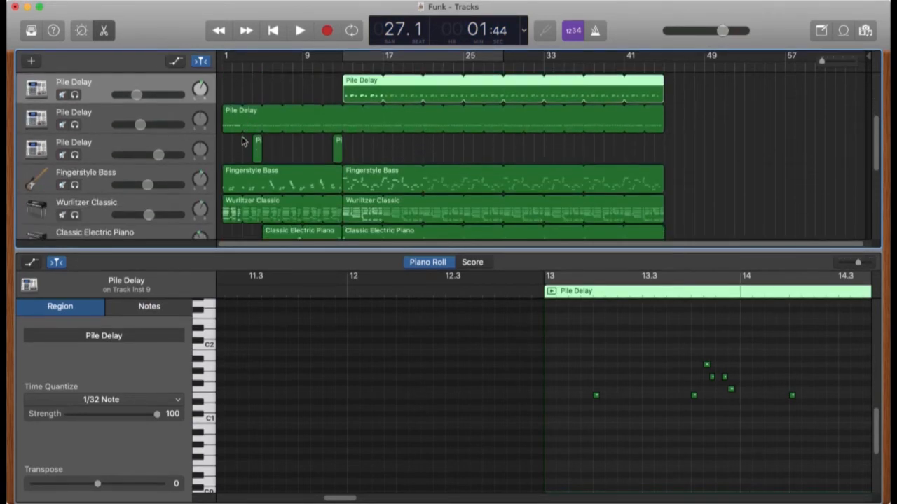
{"action": "scroll", "coordinate": [243, 141], "scroll_direction": "down", "scroll_amount": 2}
{"action": "scroll", "coordinate": [243, 141], "scroll_direction": "up", "scroll_amount": 5}
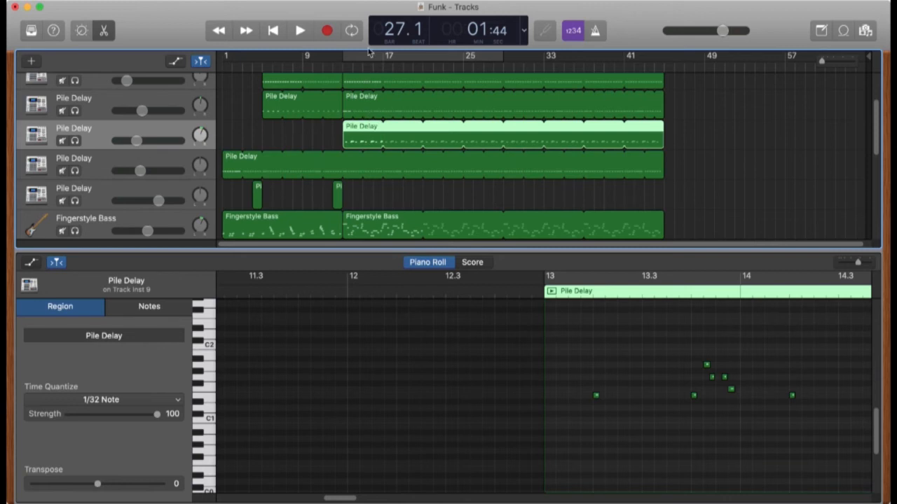
{"action": "left_click", "coordinate": [372, 70]}
{"action": "key", "text": "space"}
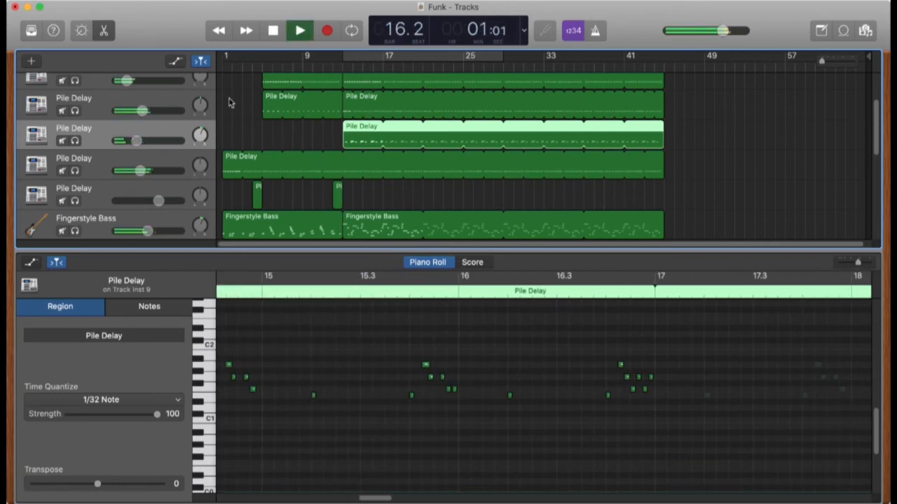
Solo the Pile Delay track that enters at bar 13 and play it alone from bar 16.
{"action": "key", "text": "space"}
{"action": "left_click", "coordinate": [75, 141]}
{"action": "key", "text": "space"}
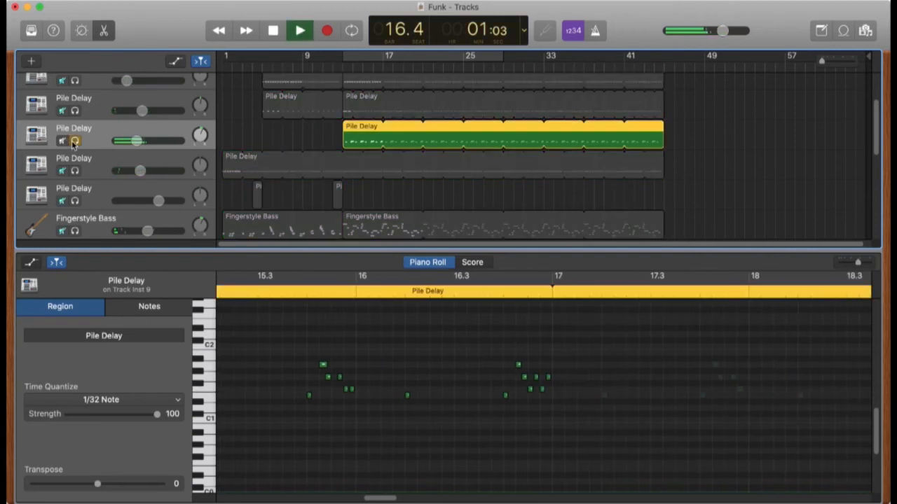
Show the soloed Pile Delay region as a score, play it into bar 18, and remove its solo.
{"action": "left_click", "coordinate": [476, 264]}
{"action": "key", "text": "space"}
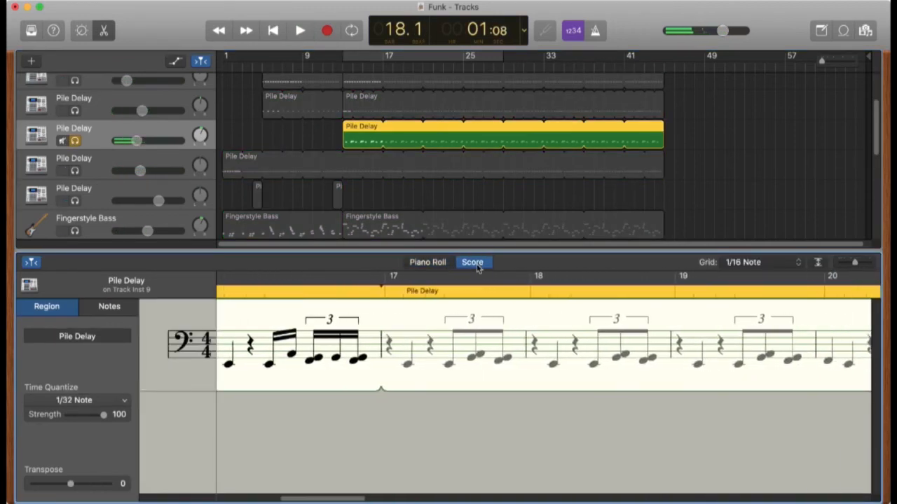
{"action": "key", "text": "space"}
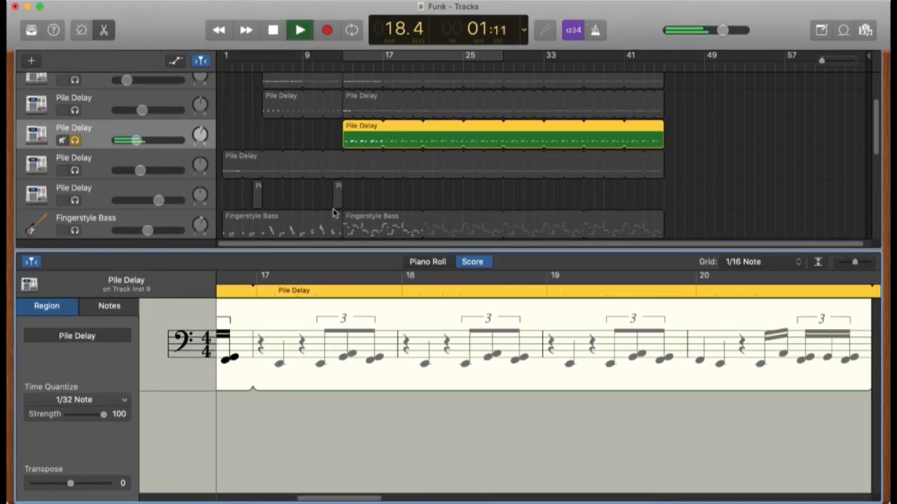
{"action": "key", "text": "space"}
{"action": "left_click", "coordinate": [77, 140]}
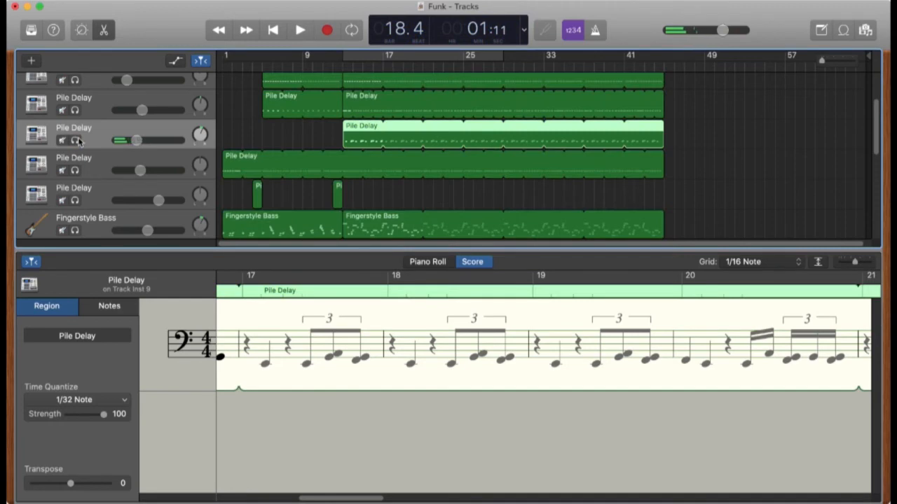
Open the Pile Delay track's Smart Controls and view its plug-in list while playing the track soloed.
{"action": "key", "text": "b"}
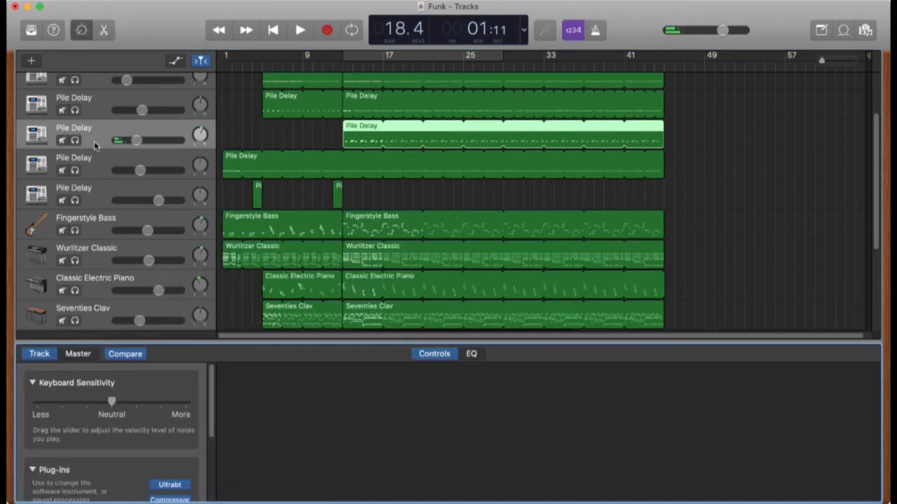
{"action": "left_click", "coordinate": [82, 356]}
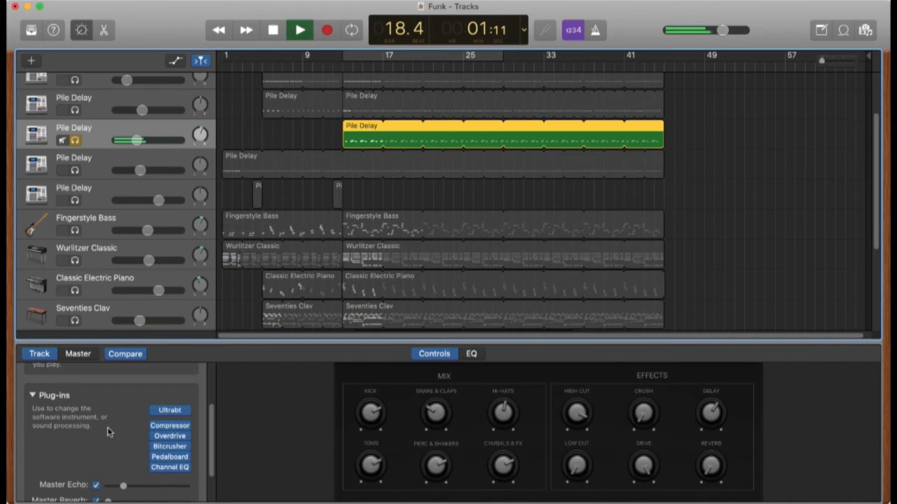
{"action": "mouse_move", "coordinate": [153, 468]}
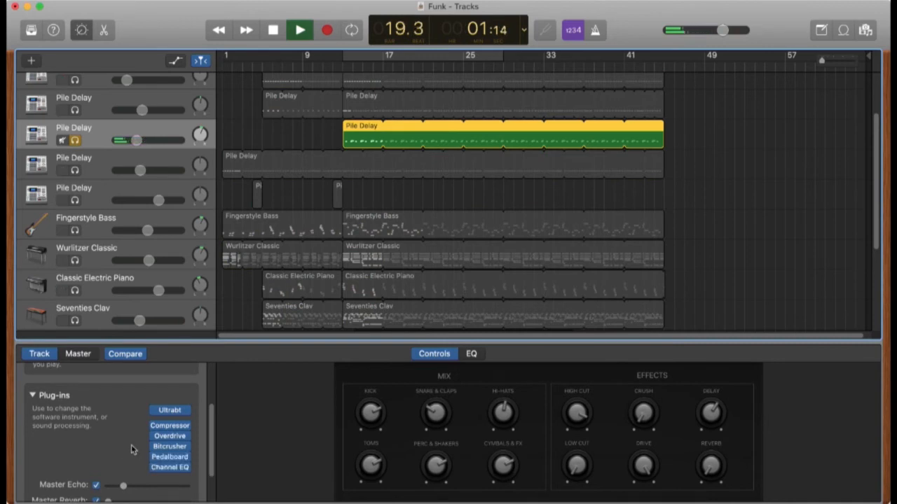
Replay the soloed Pile Delay track from just before bar 13, switching its Pedalboard plug-in off and back on to compare the sound.
{"action": "left_click", "coordinate": [339, 65]}
{"action": "key", "text": "space"}
{"action": "mouse_move", "coordinate": [158, 459]}
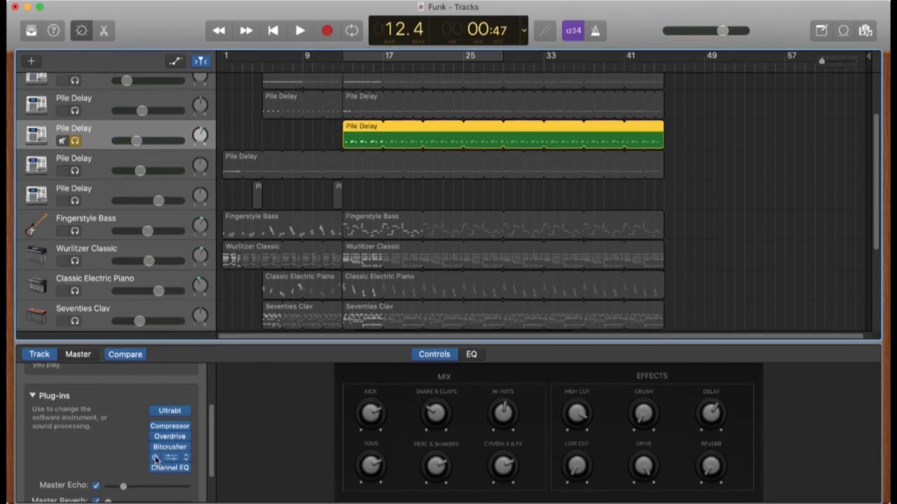
{"action": "key", "text": "space"}
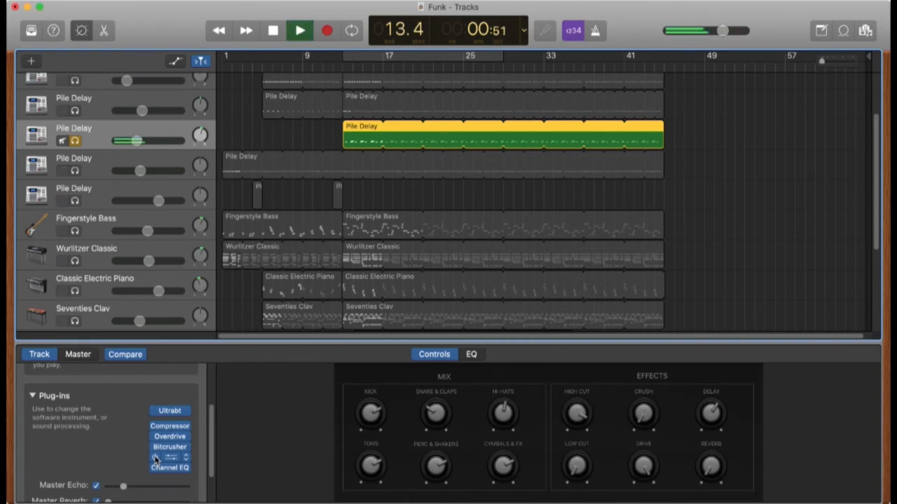
{"action": "left_click", "coordinate": [155, 458]}
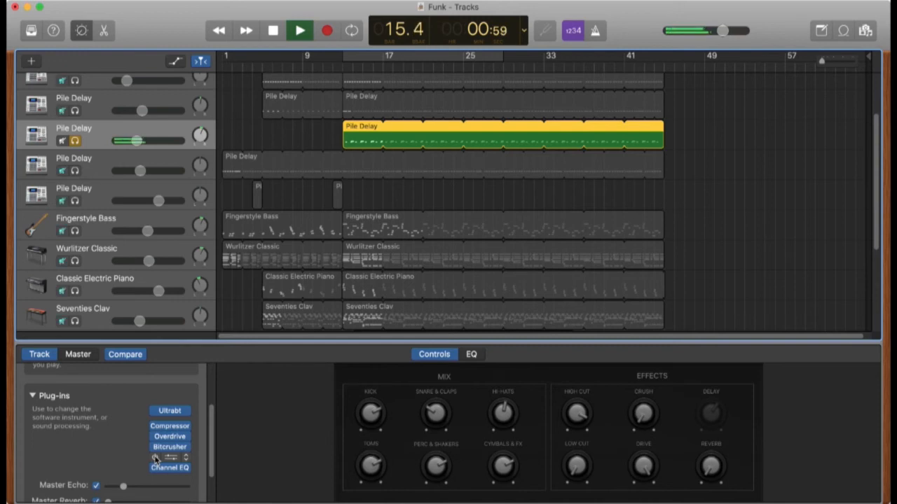
{"action": "left_click", "coordinate": [155, 458]}
Remove the solo from the Pile Delay track and play the full mix into bar 19.
{"action": "scroll", "coordinate": [156, 458], "scroll_direction": "up", "scroll_amount": 4}
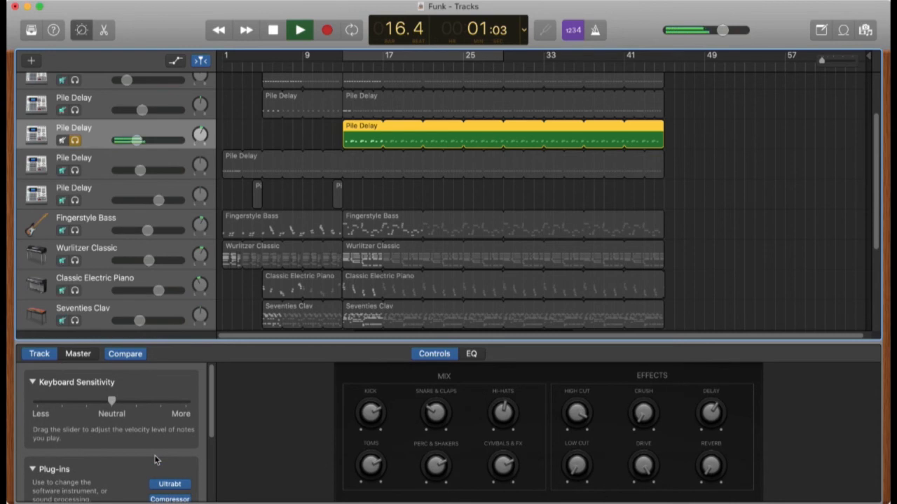
{"action": "scroll", "coordinate": [153, 210], "scroll_direction": "up", "scroll_amount": 3}
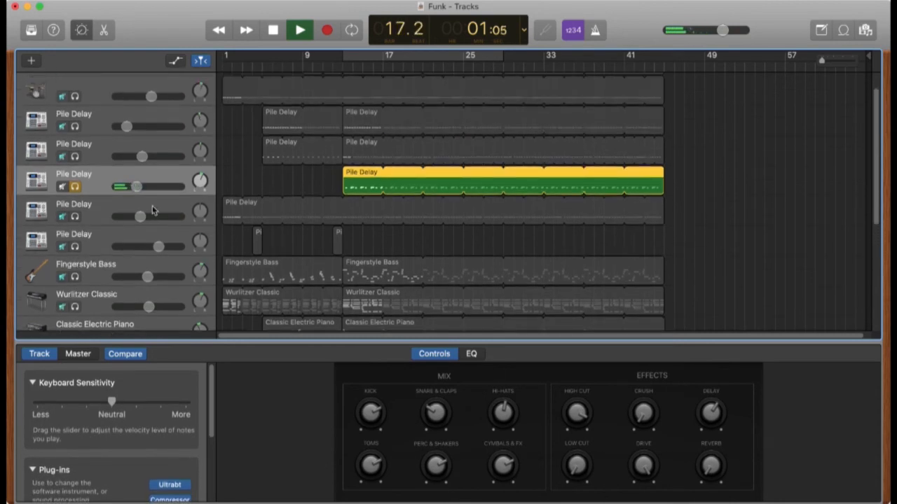
{"action": "left_click", "coordinate": [75, 189]}
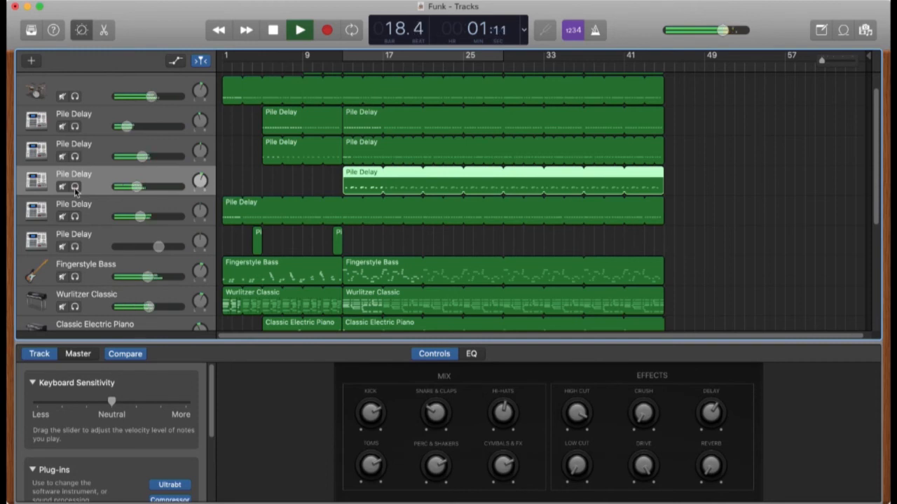
{"action": "scroll", "coordinate": [278, 146], "scroll_direction": "down", "scroll_amount": 1}
{"action": "key", "text": "space"}
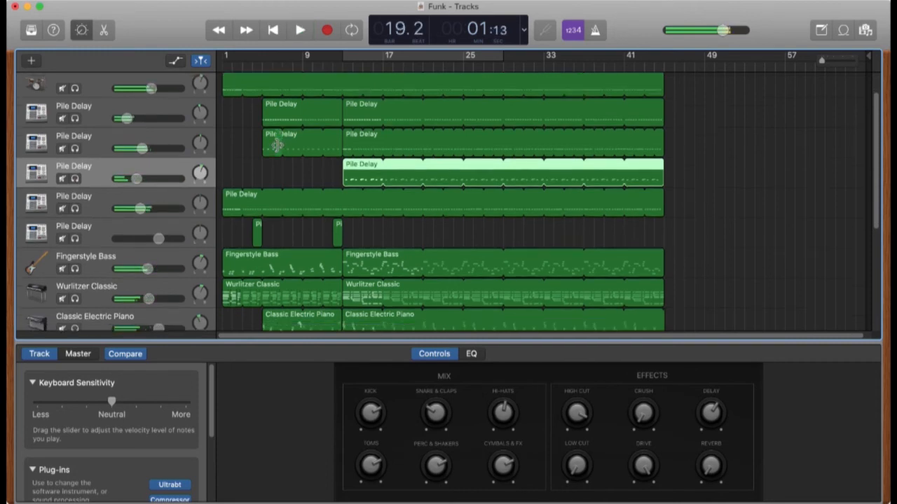
Unmute the lower Wurlitzer Classic track and mute the Warm British Combo track that holds region #01.
{"action": "scroll", "coordinate": [238, 151], "scroll_direction": "down", "scroll_amount": 10}
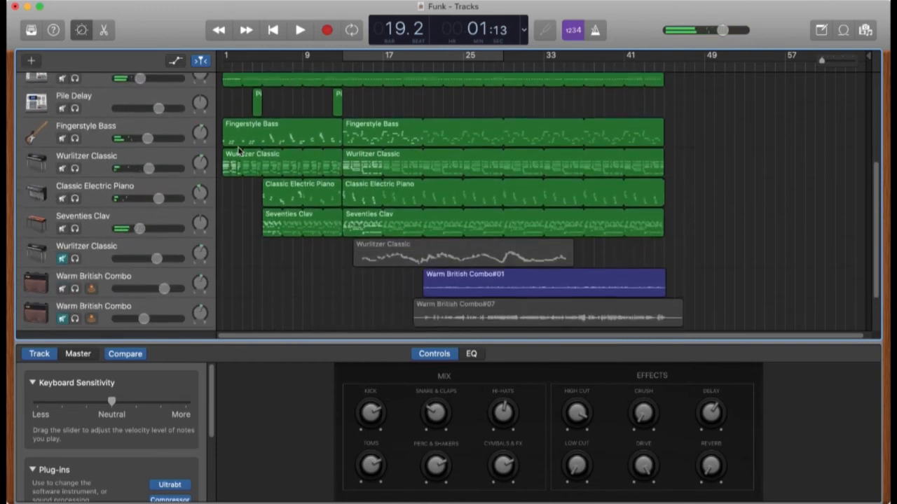
{"action": "scroll", "coordinate": [238, 151], "scroll_direction": "down", "scroll_amount": 3}
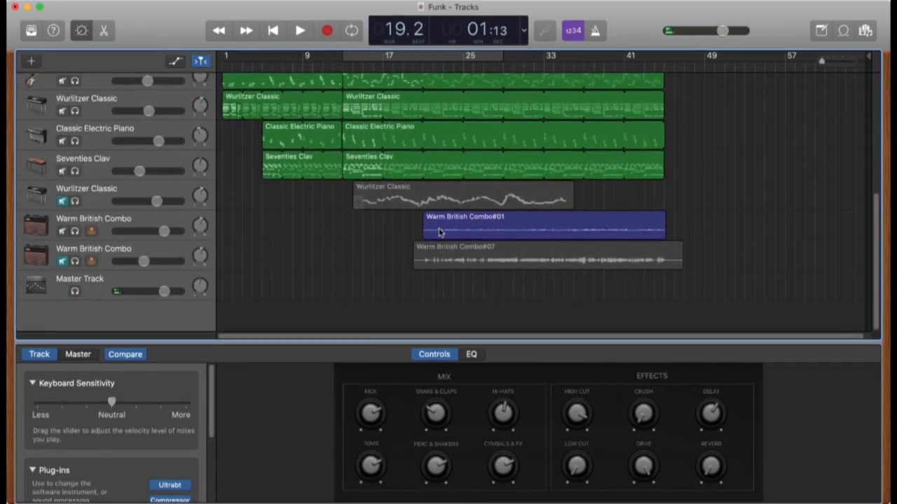
{"action": "left_click", "coordinate": [62, 201]}
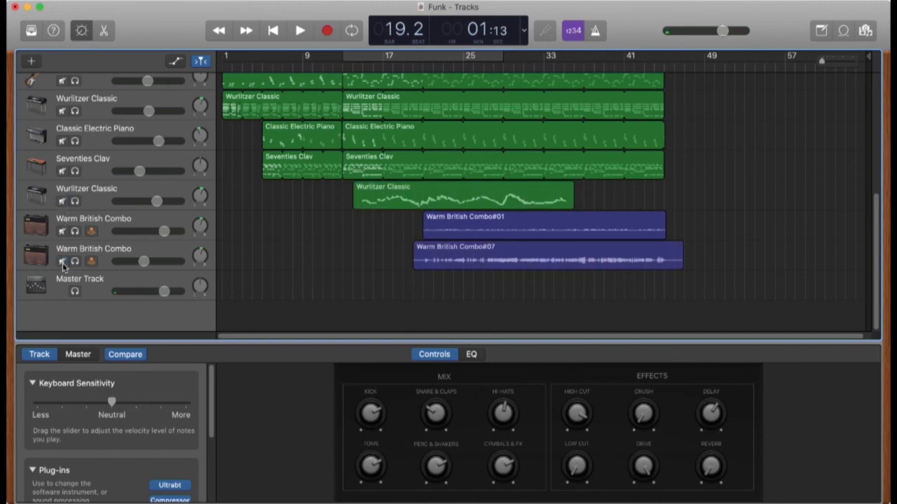
{"action": "left_click", "coordinate": [62, 232]}
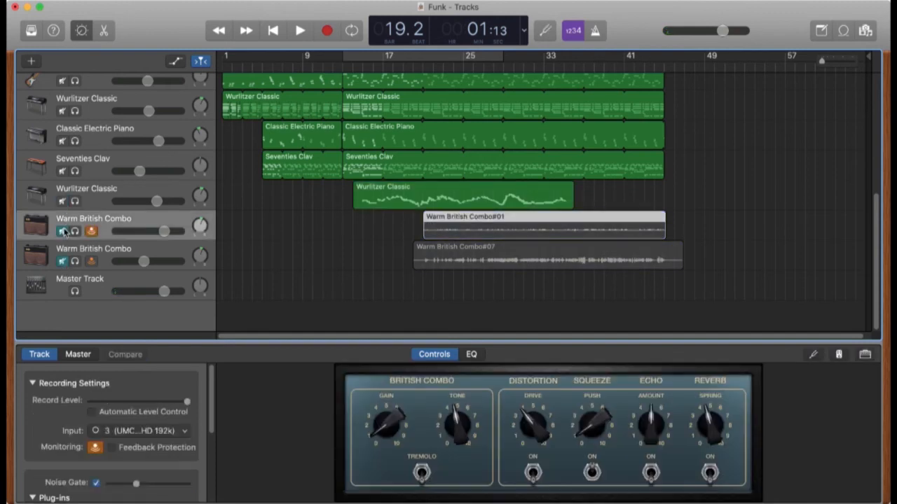
{"action": "left_click", "coordinate": [63, 201]}
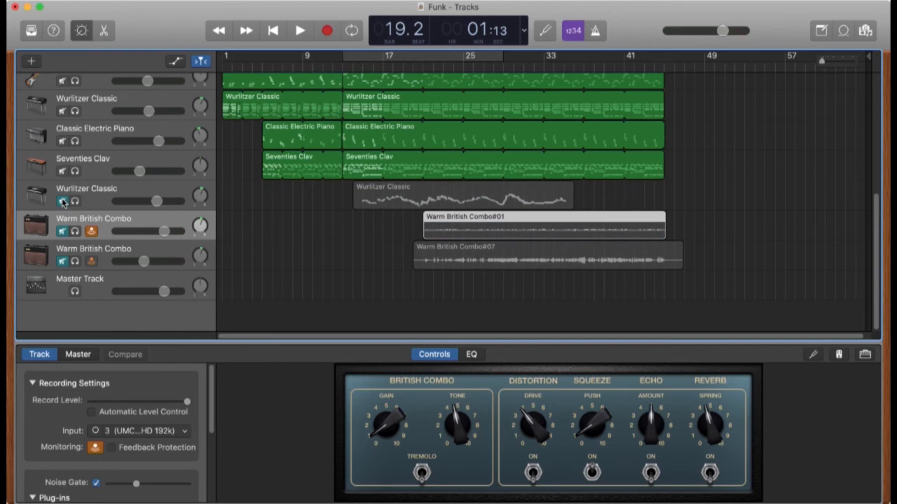
{"action": "left_click", "coordinate": [61, 202]}
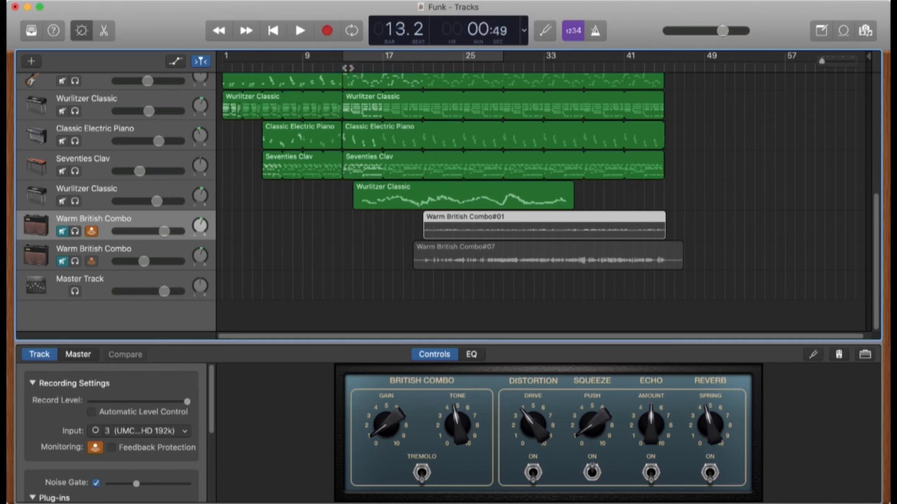
Play the mix from bar 13 to bar 31 while viewing the lower Wurlitzer Classic region's notes as a score.
{"action": "key", "text": "space"}
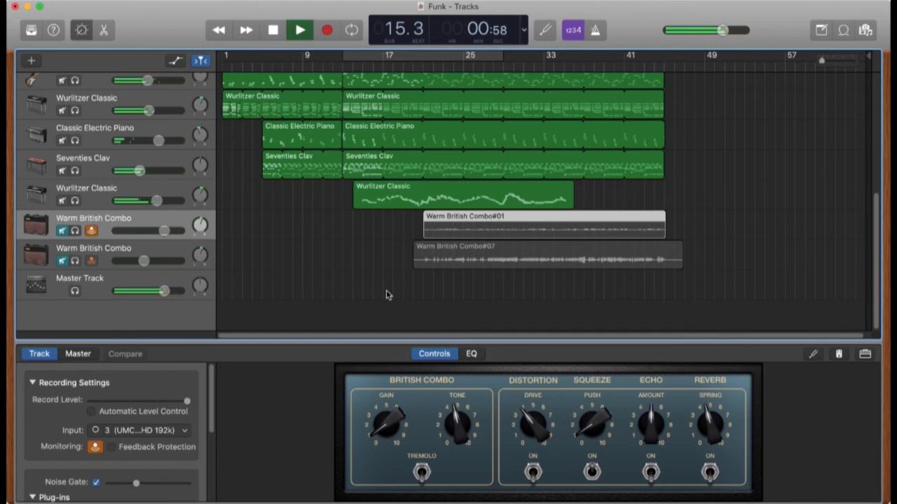
{"action": "left_click", "coordinate": [396, 202]}
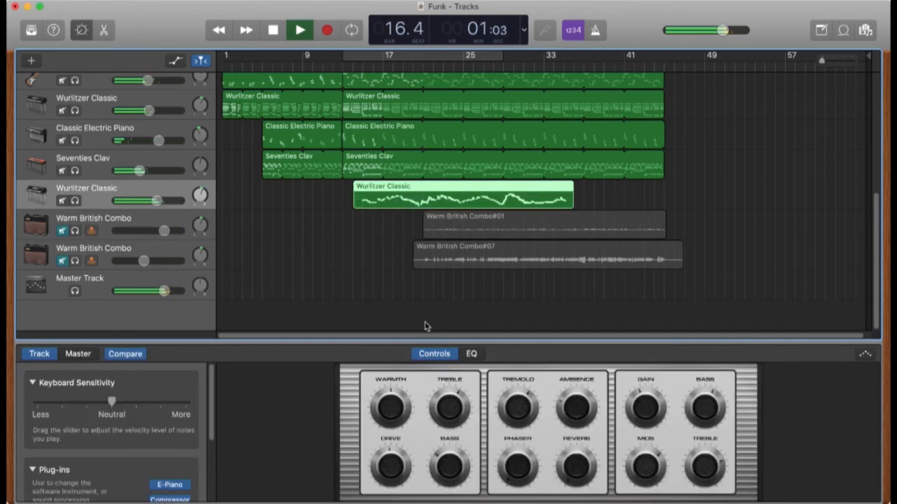
{"action": "double_click", "coordinate": [438, 196]}
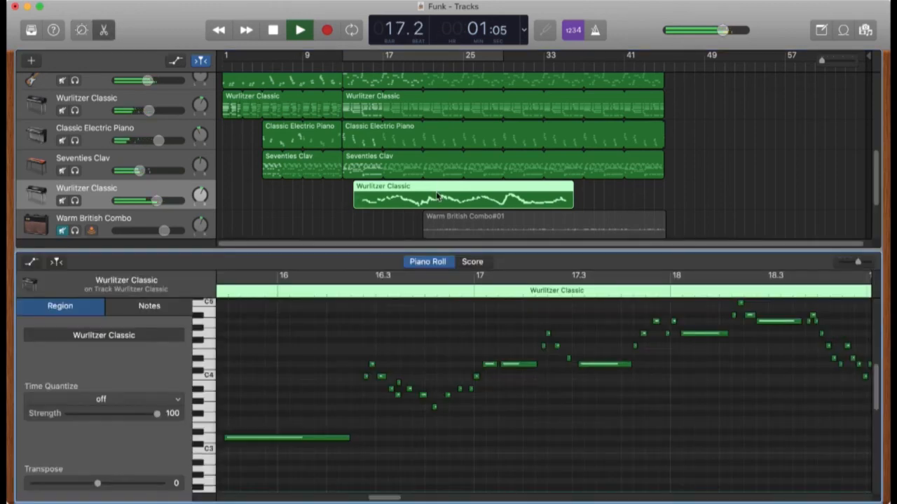
{"action": "left_click", "coordinate": [479, 264]}
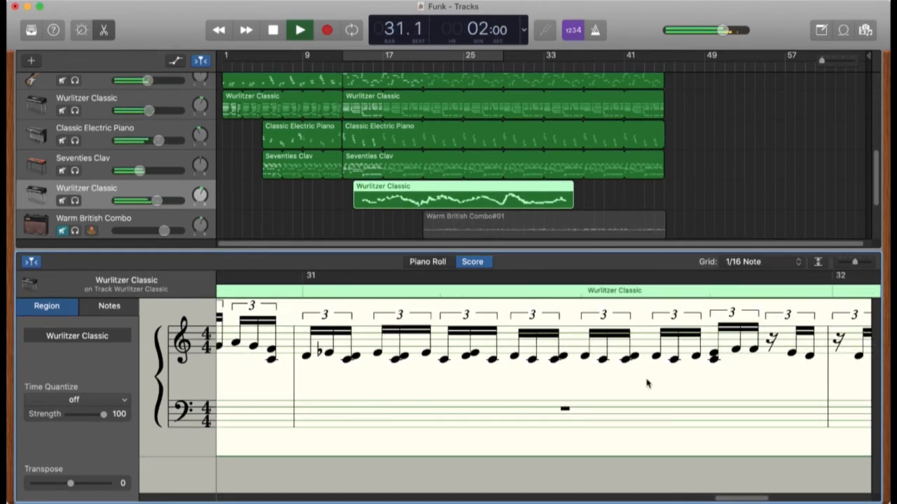
{"action": "key", "text": "space"}
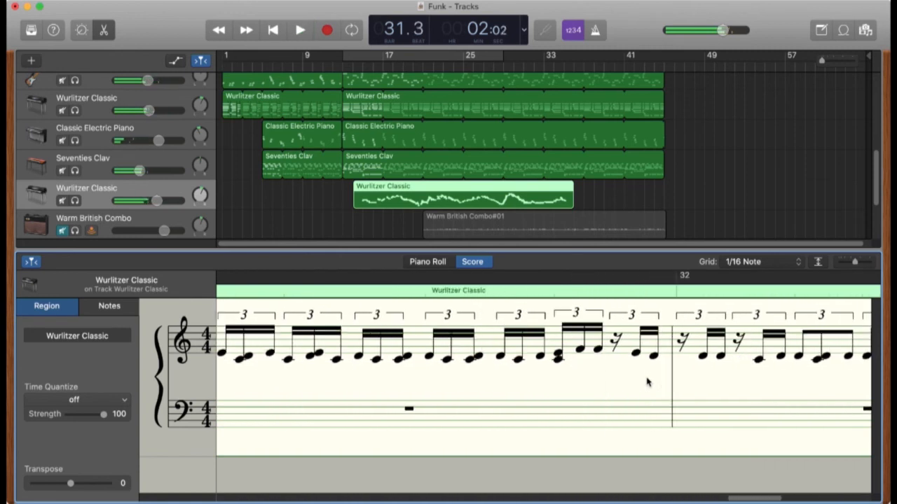
Mute the lower Wurlitzer Classic track and unmute the Warm British Combo track that holds region #01.
{"action": "left_click", "coordinate": [76, 201]}
{"action": "left_click", "coordinate": [76, 201]}
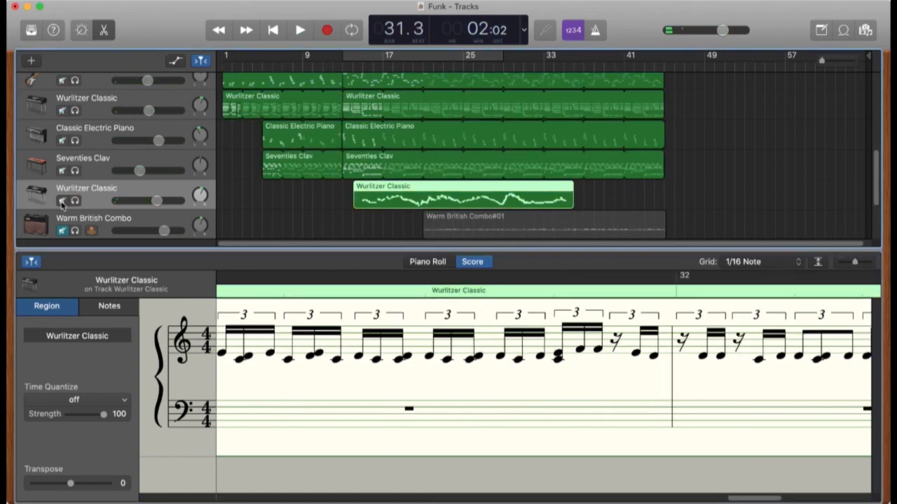
{"action": "left_click", "coordinate": [61, 201]}
{"action": "scroll", "coordinate": [218, 188], "scroll_direction": "down", "scroll_amount": 3}
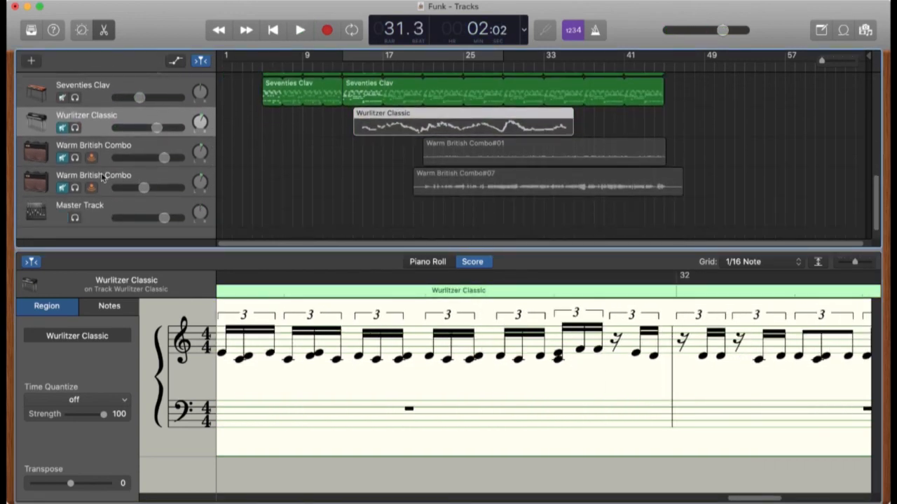
{"action": "left_click", "coordinate": [62, 157]}
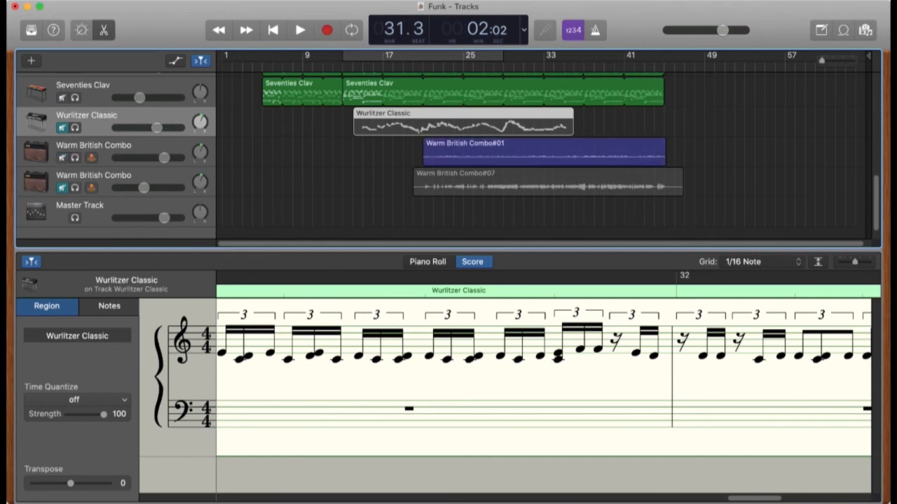
Play the mix from the end of bar 20 to bar 34 while viewing the Warm British Combo#01 region's waveform.
{"action": "left_click", "coordinate": [422, 69]}
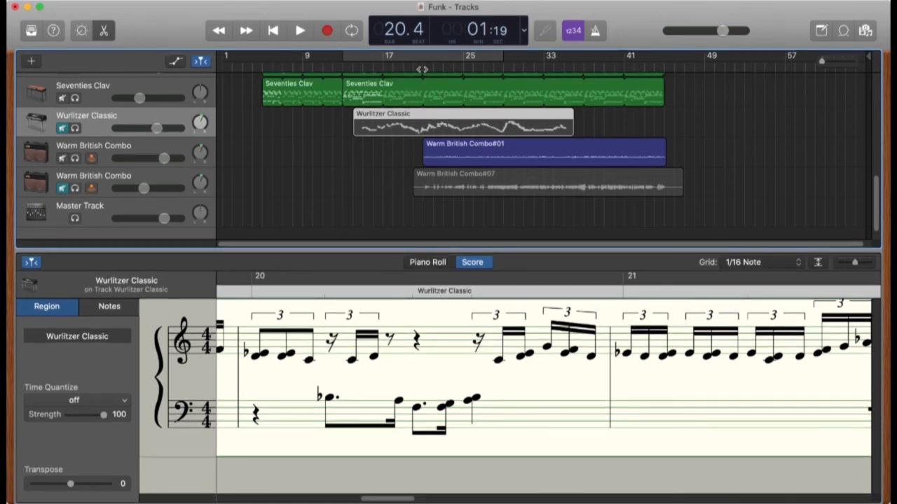
{"action": "key", "text": "space"}
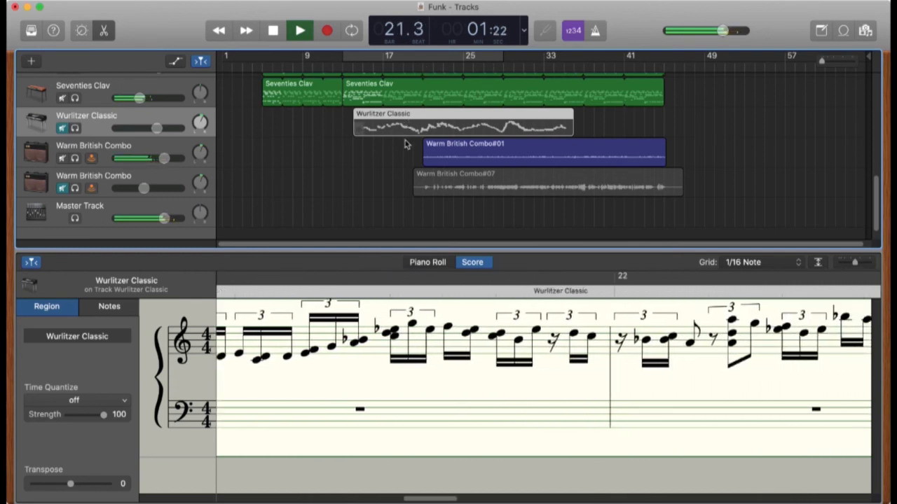
{"action": "left_click", "coordinate": [395, 158]}
{"action": "left_click", "coordinate": [427, 155]}
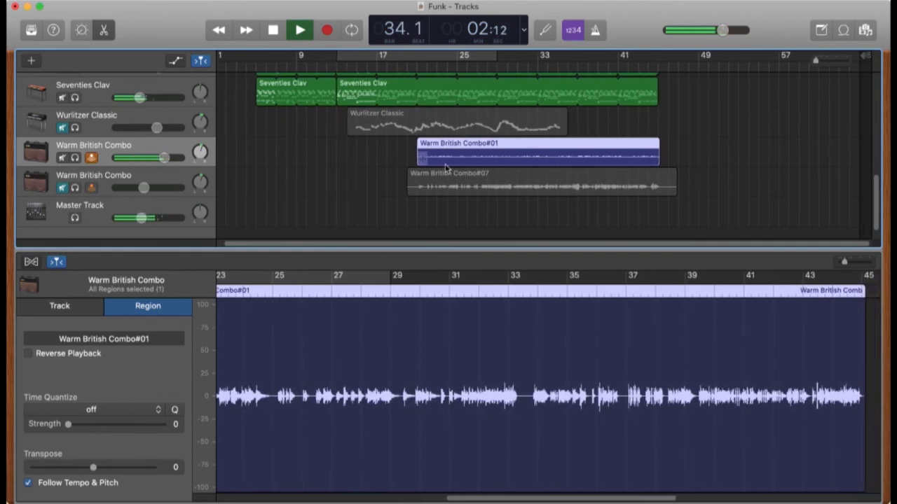
Show the track automation, examine the Master Track's volume curve, stop playback in bar 37, and hide the automation again.
{"action": "scroll", "coordinate": [318, 182], "scroll_direction": "down", "scroll_amount": 1}
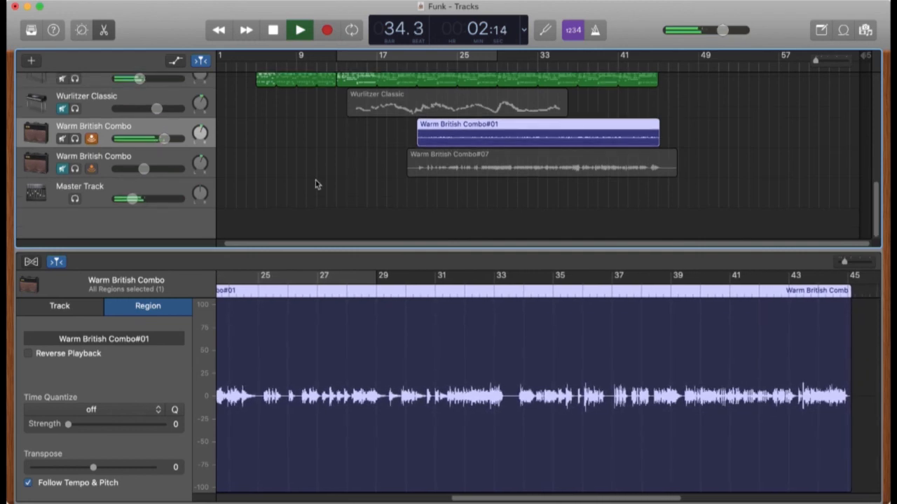
{"action": "key", "text": "a"}
{"action": "scroll", "coordinate": [339, 196], "scroll_direction": "up", "scroll_amount": 3}
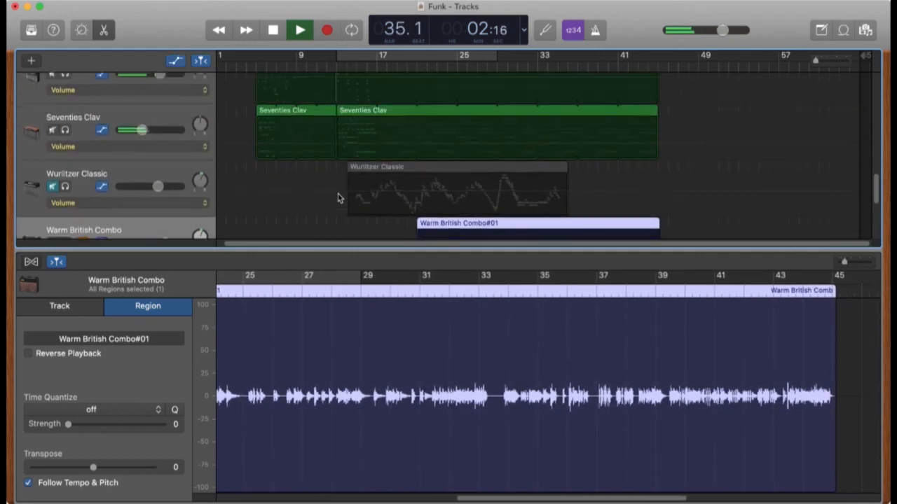
{"action": "scroll", "coordinate": [340, 196], "scroll_direction": "down", "scroll_amount": 3}
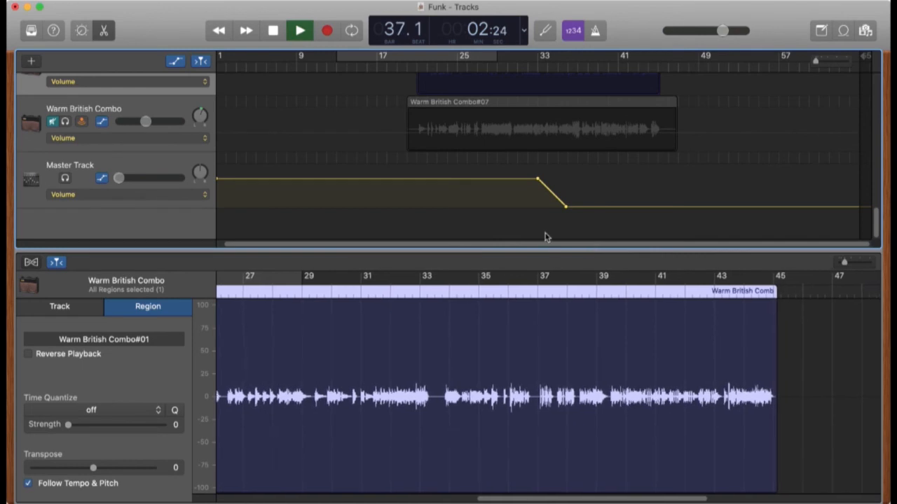
{"action": "key", "text": "space"}
{"action": "key", "text": "a"}
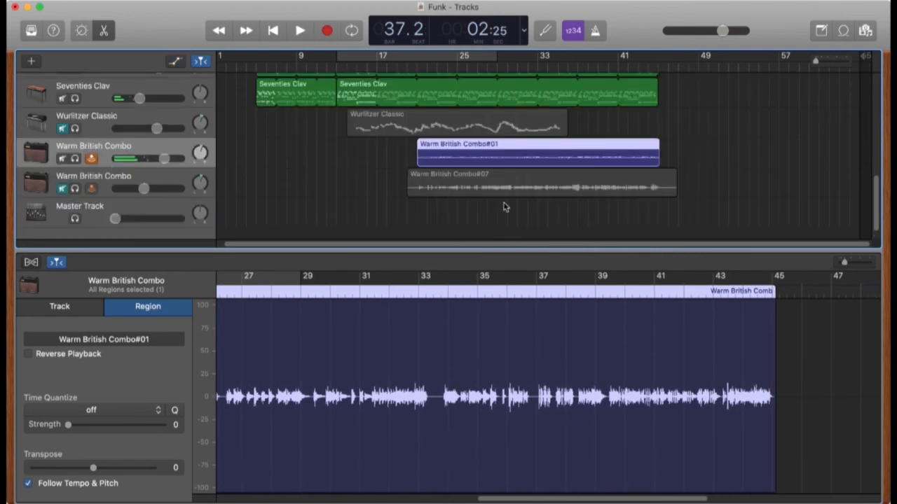
Mute the Warm British Combo#01 track, unmute the Warm British Combo#07 track, and place the playhead at bar 20.
{"action": "left_click", "coordinate": [63, 158]}
{"action": "left_click", "coordinate": [62, 188]}
{"action": "left_click", "coordinate": [406, 68]}
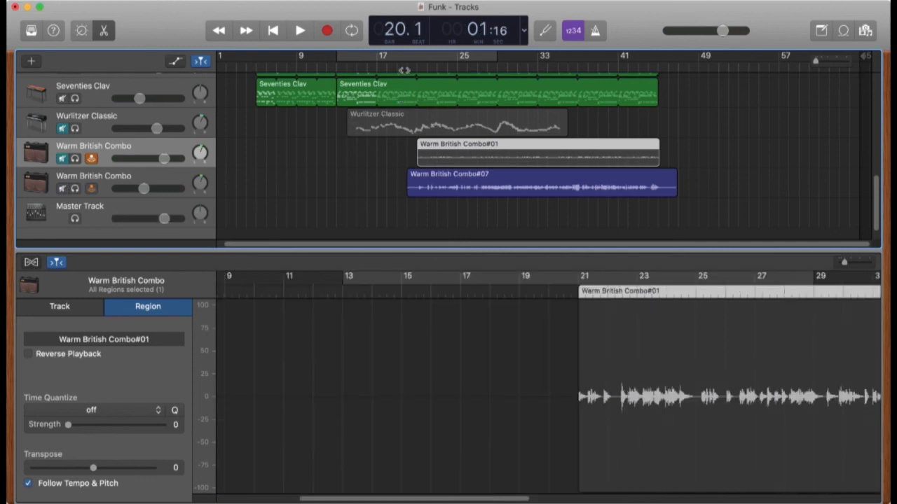
Play the mix with the Warm British Combo#07 guitar solo from bar 20 to about bar 34.
{"action": "key", "text": "space"}
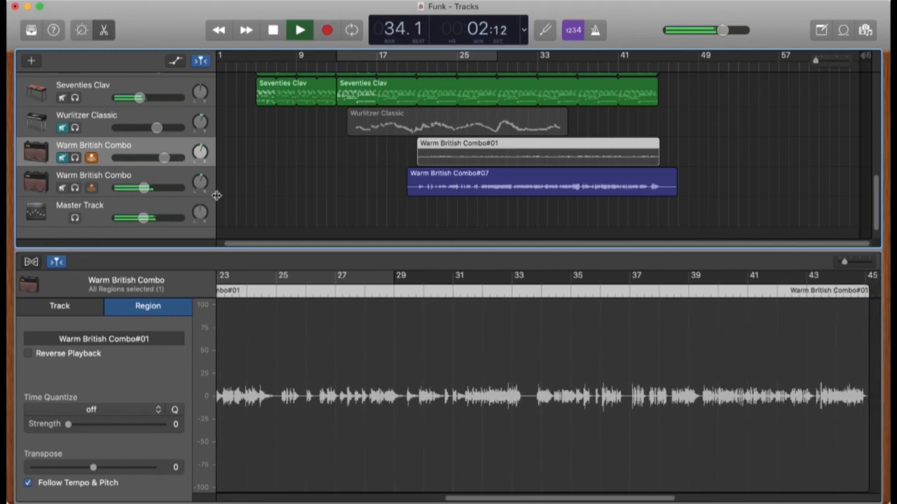
{"action": "key", "text": "space"}
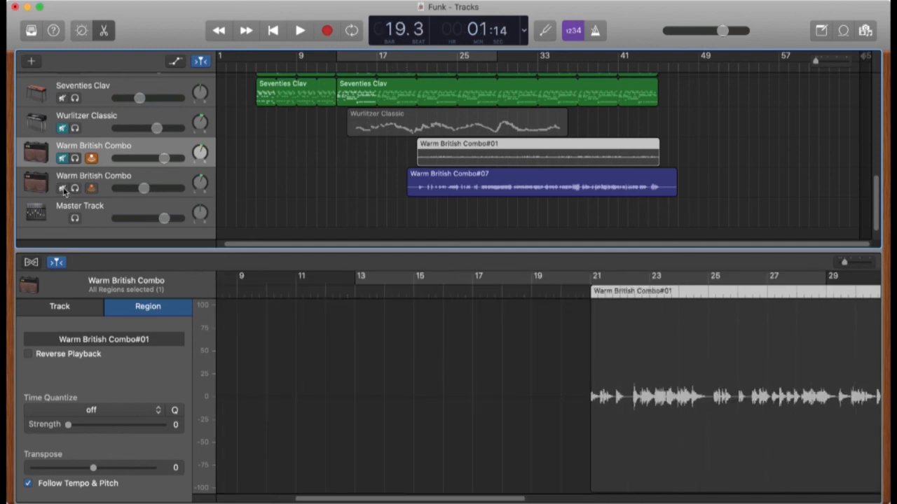
Mute the Warm British Combo#07 track, unmute the Warm British Combo#01 track, and play the mix from bar 19 to bar 35.
{"action": "left_click", "coordinate": [62, 188]}
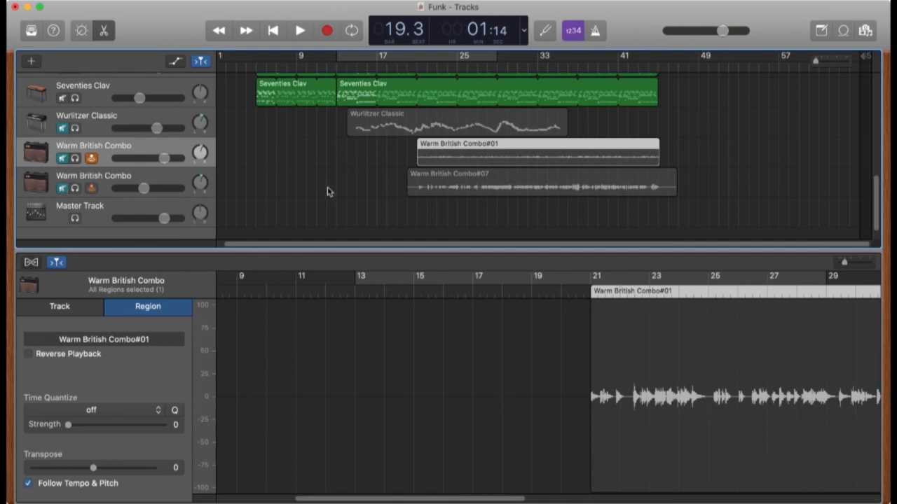
{"action": "scroll", "coordinate": [326, 191], "scroll_direction": "up", "scroll_amount": 3}
{"action": "scroll", "coordinate": [327, 192], "scroll_direction": "down", "scroll_amount": 2}
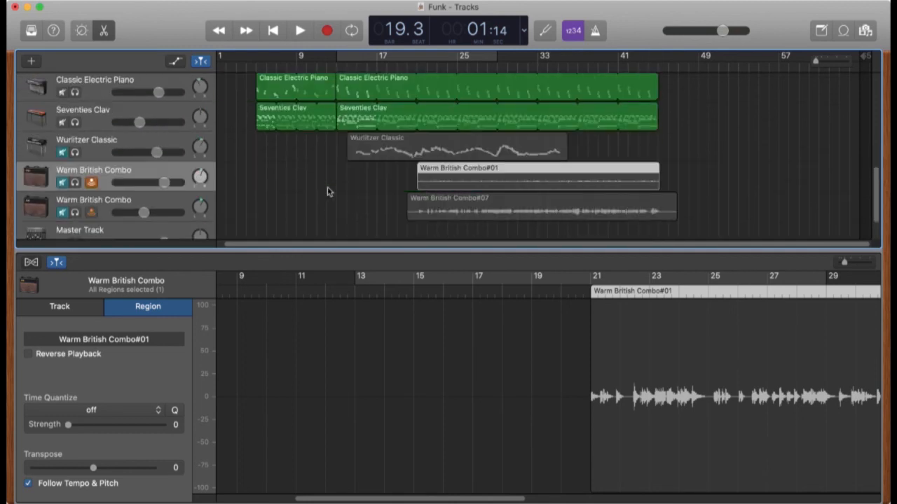
{"action": "left_click", "coordinate": [63, 184]}
{"action": "key", "text": "space"}
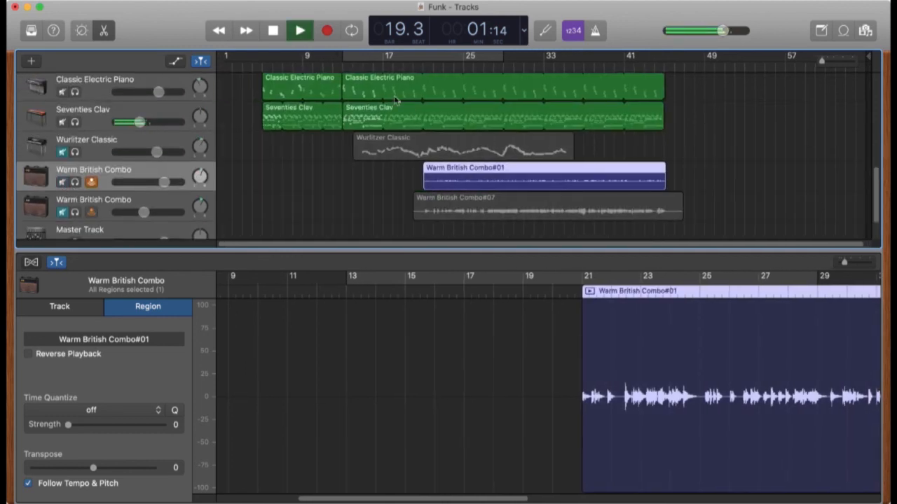
{"action": "key", "text": "space"}
Unmute the Warm British Combo#07 track, play both guitar solos together up to bar 29, and mute that track again.
{"action": "left_click", "coordinate": [63, 212]}
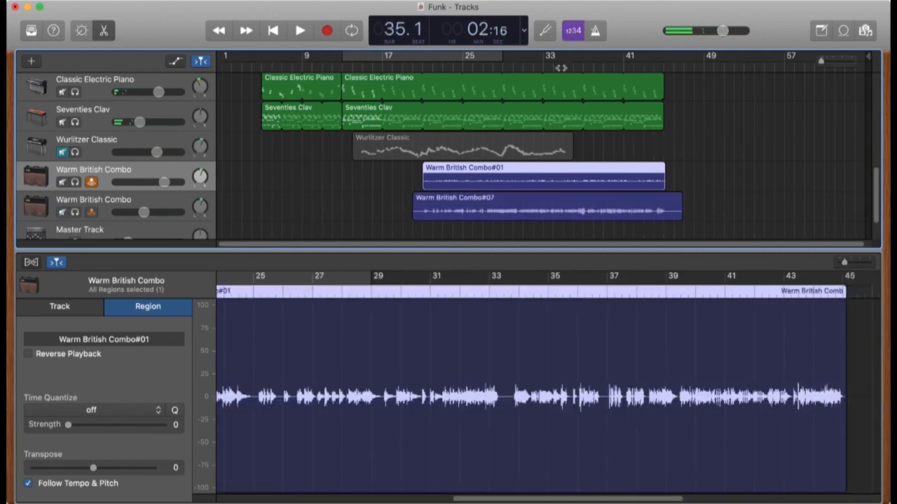
{"action": "key", "text": "space"}
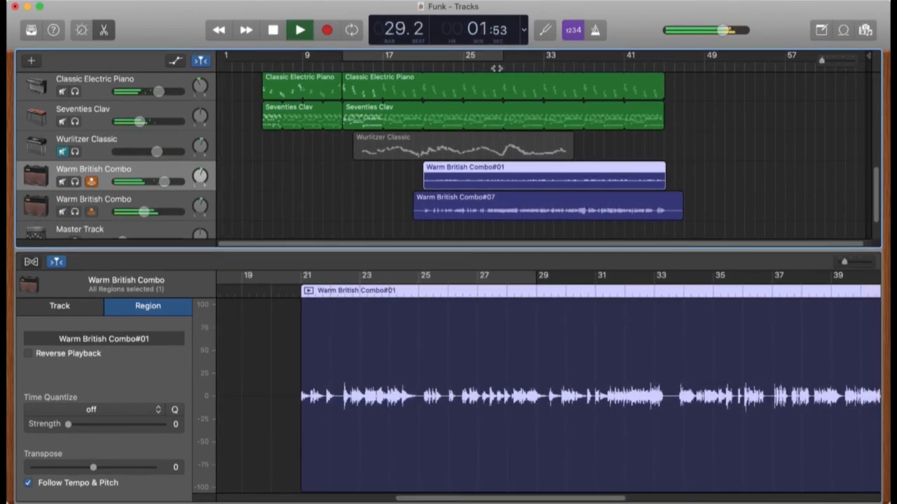
{"action": "key", "text": "space"}
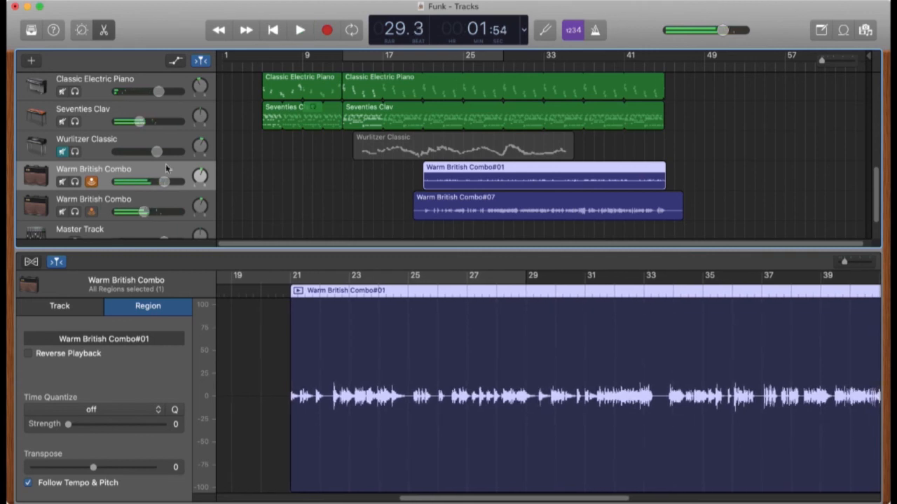
{"action": "left_click", "coordinate": [62, 210]}
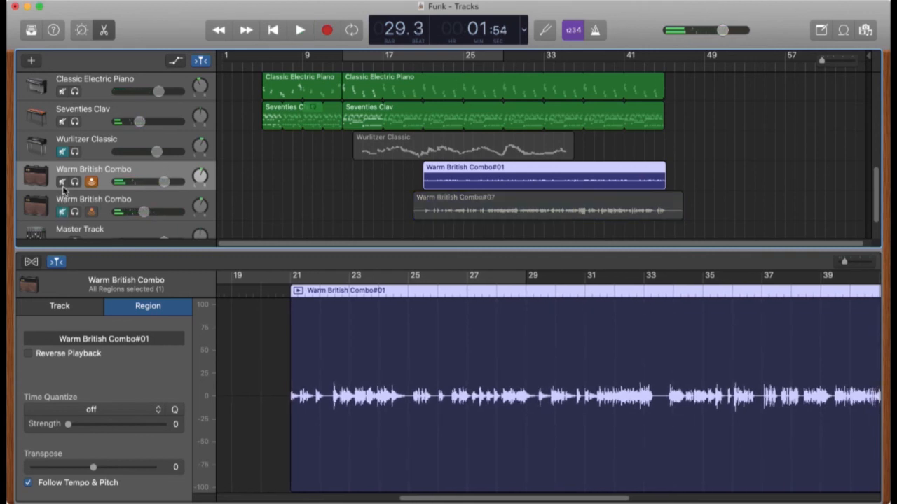
Play the mix on from bar 29 to bar 34 and show the track automation with the Master Track's volume curve.
{"action": "key", "text": "space"}
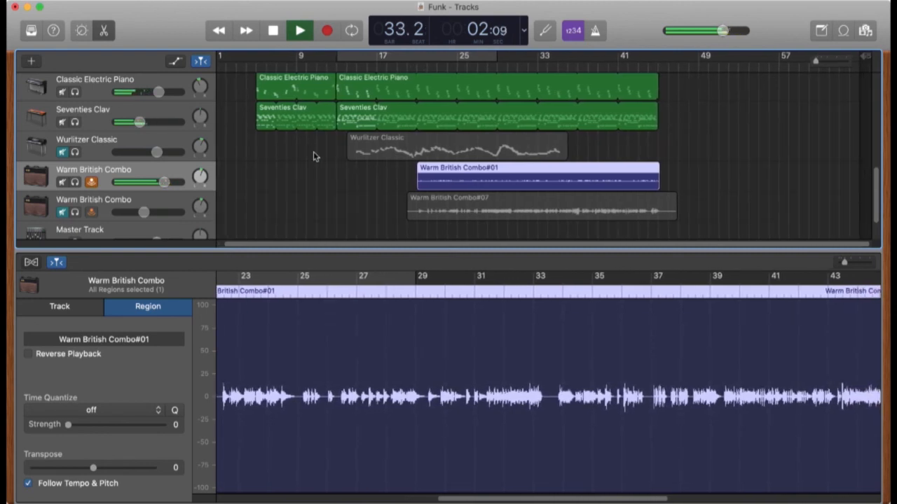
{"action": "scroll", "coordinate": [314, 156], "scroll_direction": "down", "scroll_amount": 3}
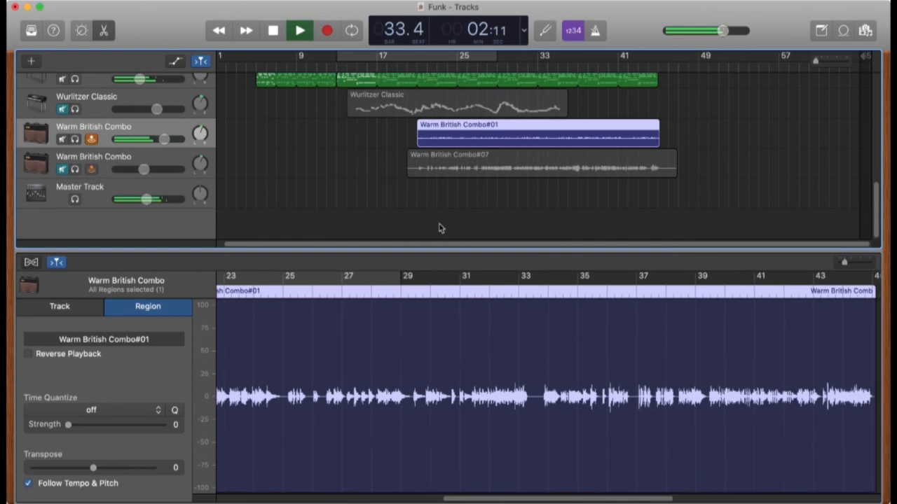
{"action": "key", "text": "a"}
{"action": "key", "text": "space"}
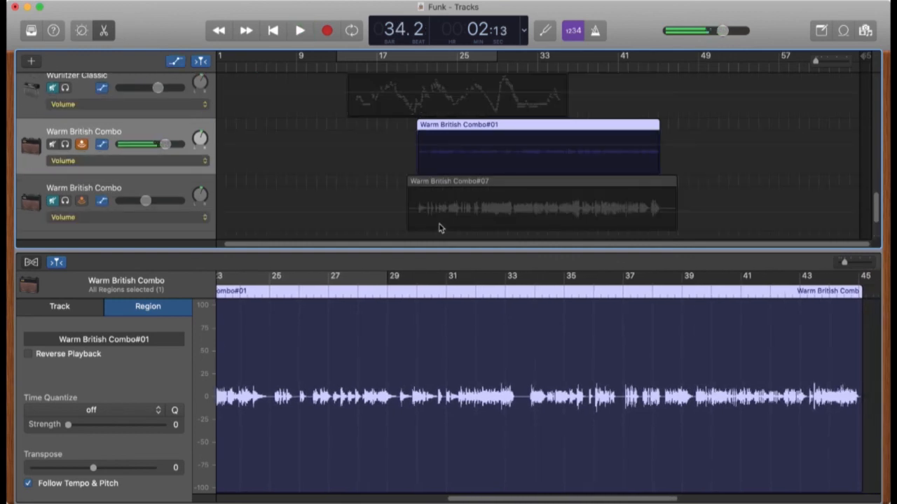
{"action": "scroll", "coordinate": [456, 210], "scroll_direction": "down", "scroll_amount": 3}
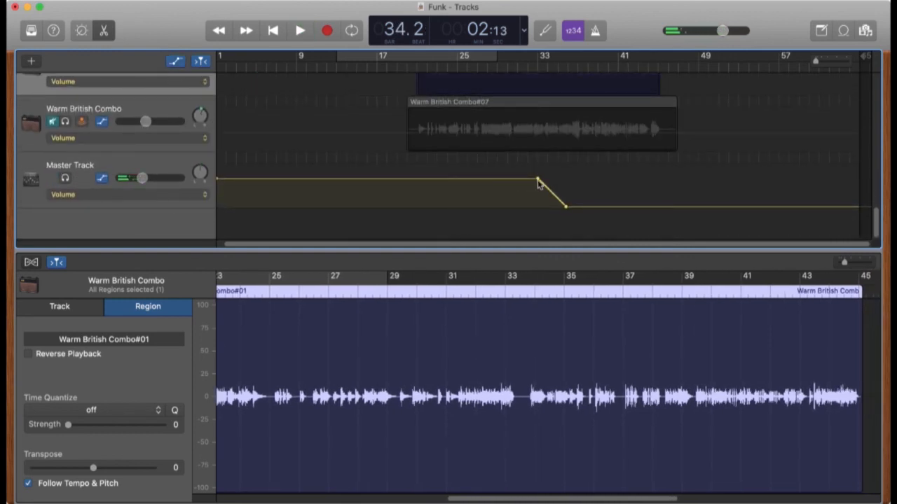
Flatten the Master Track's volume fade by raising its end point to full level and moving it to about bar 47.
{"action": "left_click_drag", "start_coordinate": [567, 208], "coordinate": [564, 172]}
{"action": "left_click_drag", "start_coordinate": [563, 175], "coordinate": [563, 177]}
{"action": "left_click", "coordinate": [563, 179]}
{"action": "left_click_drag", "start_coordinate": [567, 179], "coordinate": [681, 176]}
Play the mix from bar 34 to bar 36 while checking the Master Track's flattened volume curve.
{"action": "scroll", "coordinate": [683, 172], "scroll_direction": "up", "scroll_amount": 4}
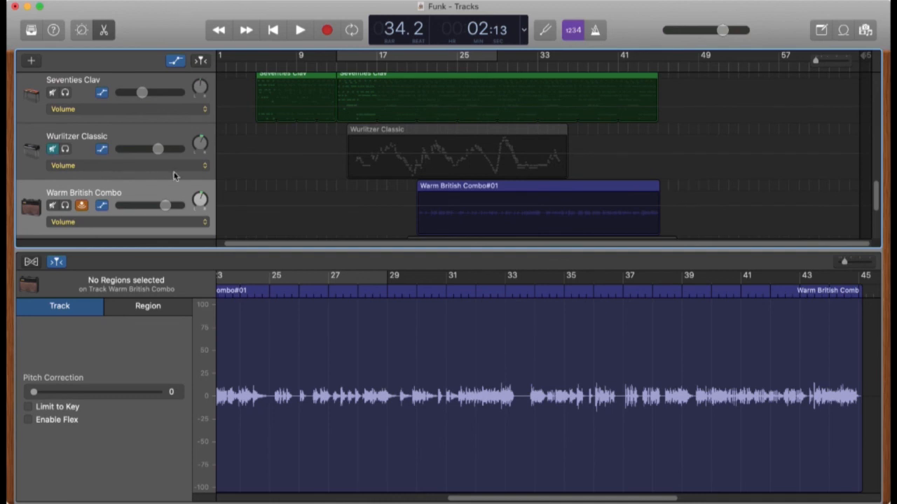
{"action": "key", "text": "space"}
{"action": "scroll", "coordinate": [248, 194], "scroll_direction": "down", "scroll_amount": 3}
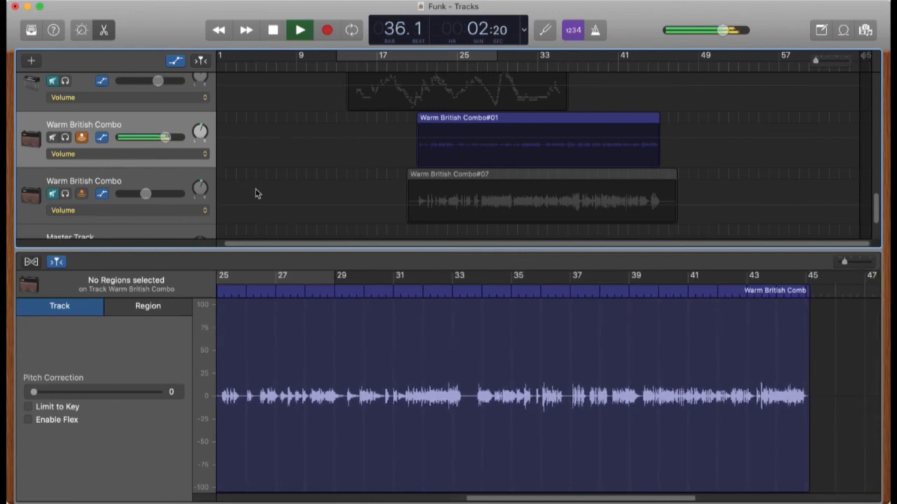
{"action": "scroll", "coordinate": [308, 154], "scroll_direction": "down", "scroll_amount": 3}
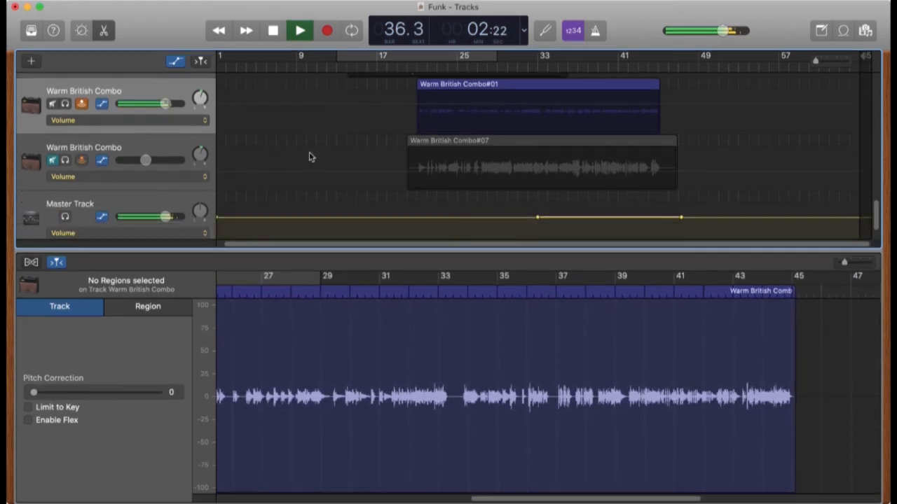
{"action": "key", "text": "space"}
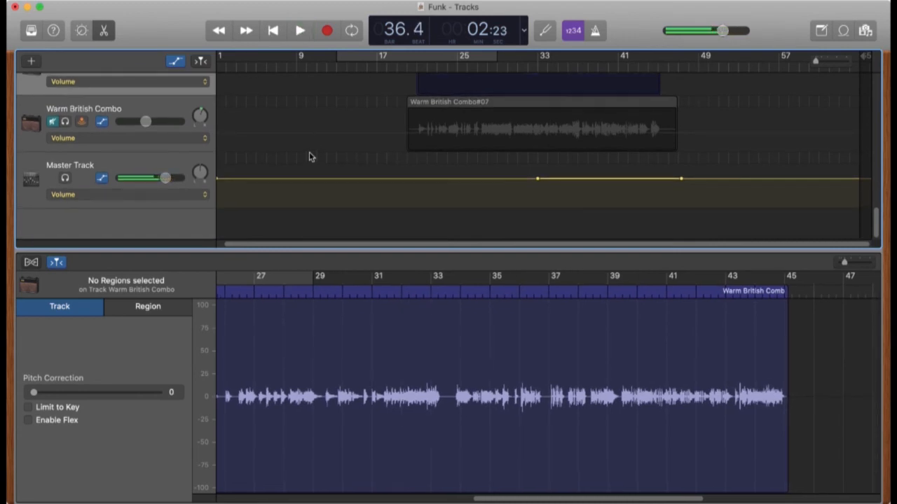
Undo the Master Track volume change and look back through the Pile Delay and Fingerstyle Bass tracks.
{"action": "key", "text": "super+z"}
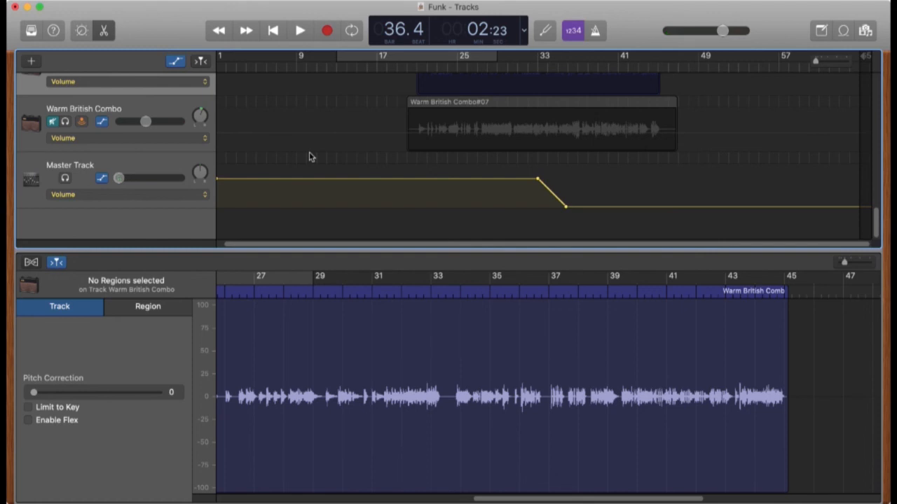
{"action": "scroll", "coordinate": [429, 164], "scroll_direction": "up", "scroll_amount": 5}
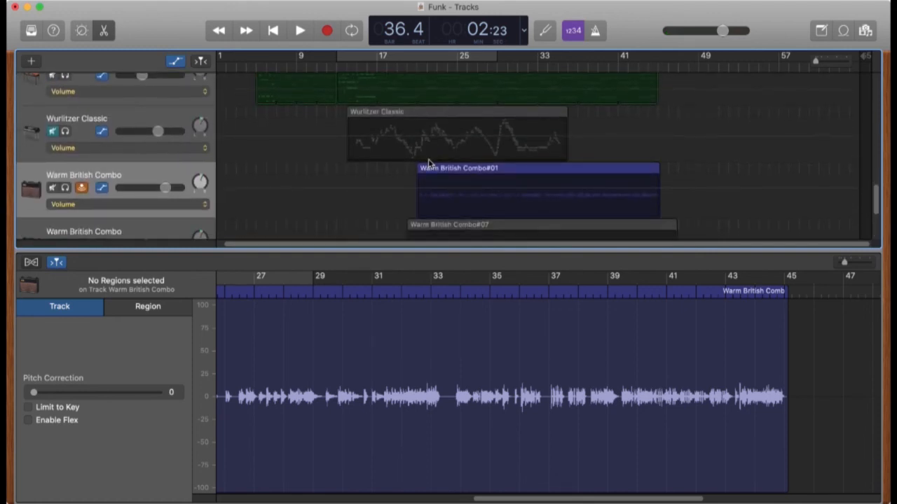
{"action": "scroll", "coordinate": [429, 164], "scroll_direction": "up", "scroll_amount": 8}
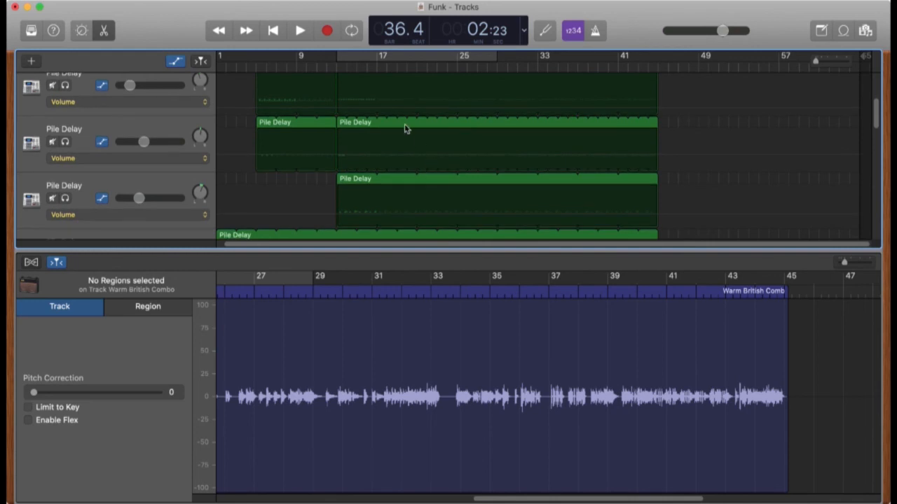
{"action": "scroll", "coordinate": [416, 142], "scroll_direction": "down", "scroll_amount": 3}
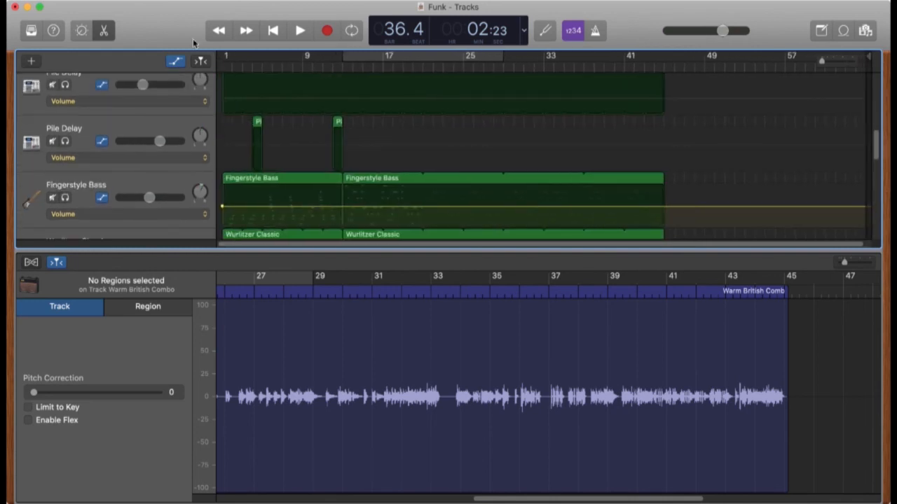